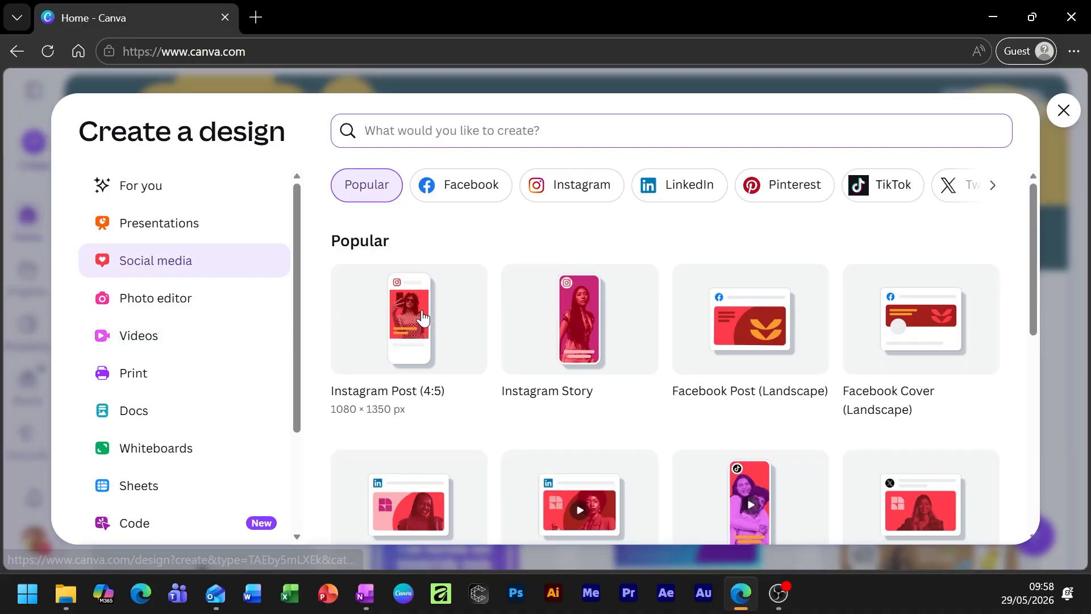
- Create a new blank Instagram Post (4:5) design and close the template suggestions
{"action": "left_click", "coordinate": [421, 316]}
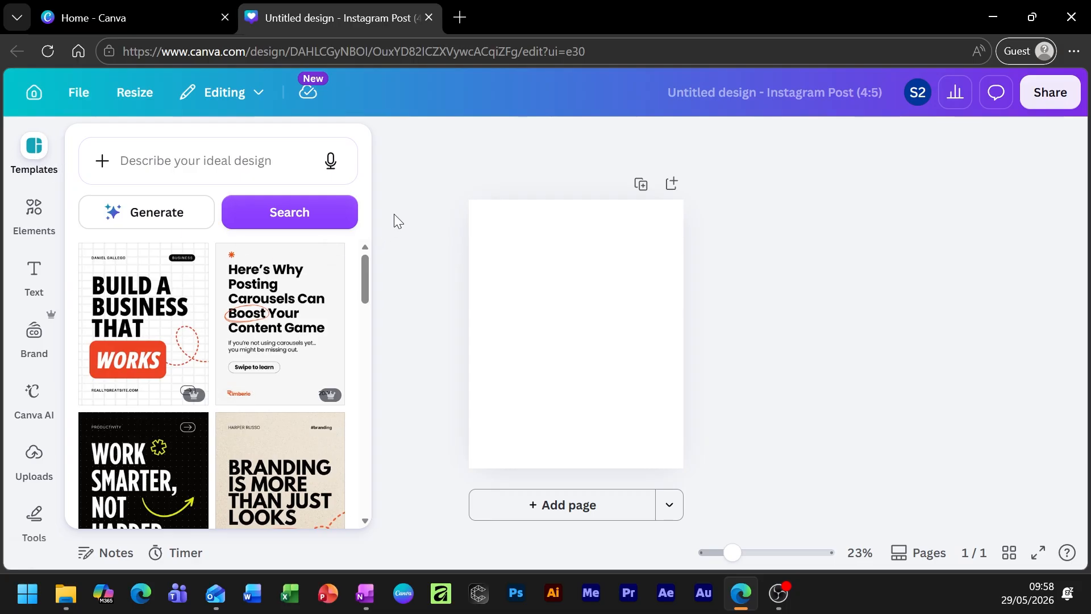
{"action": "left_click", "coordinate": [410, 188]}
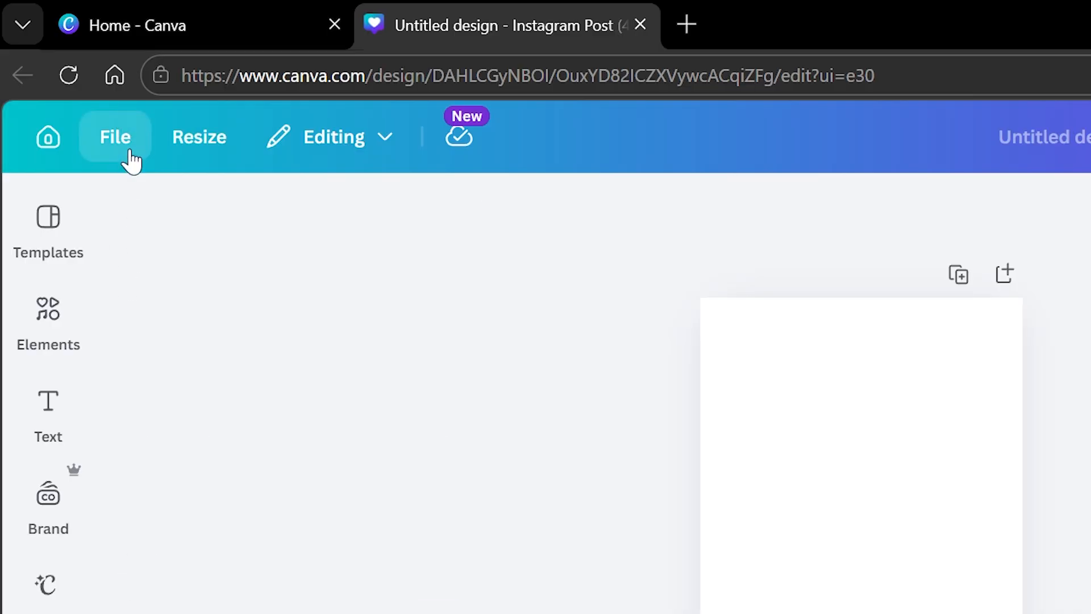
- Examine the design's file options, including the settings and accessibility choices, without changing any of them
{"action": "left_click", "coordinate": [130, 152]}
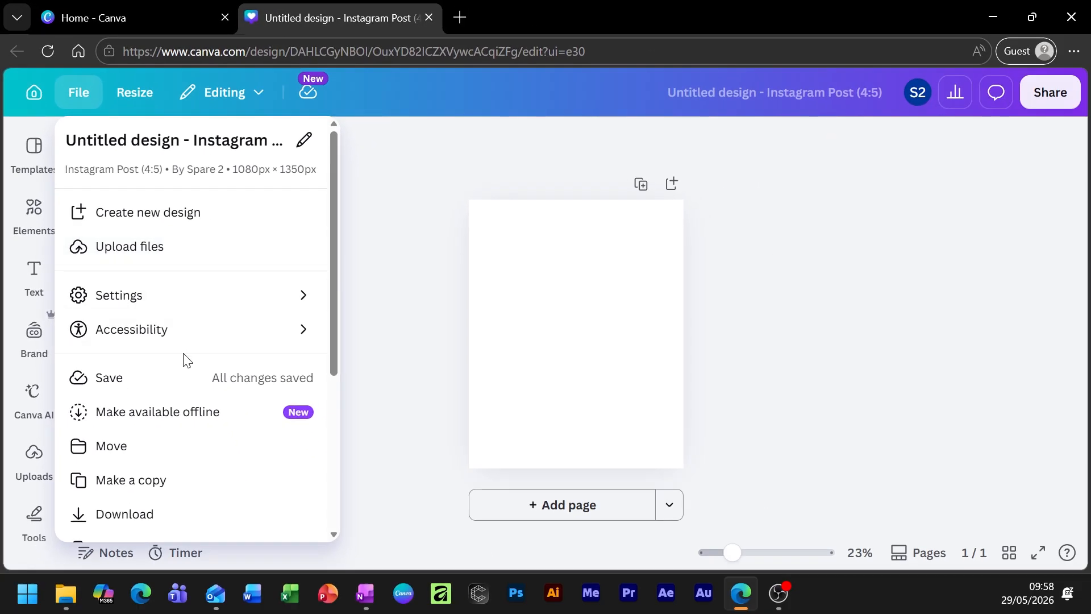
{"action": "scroll", "coordinate": [192, 438], "scroll_direction": "down", "scroll_amount": 5}
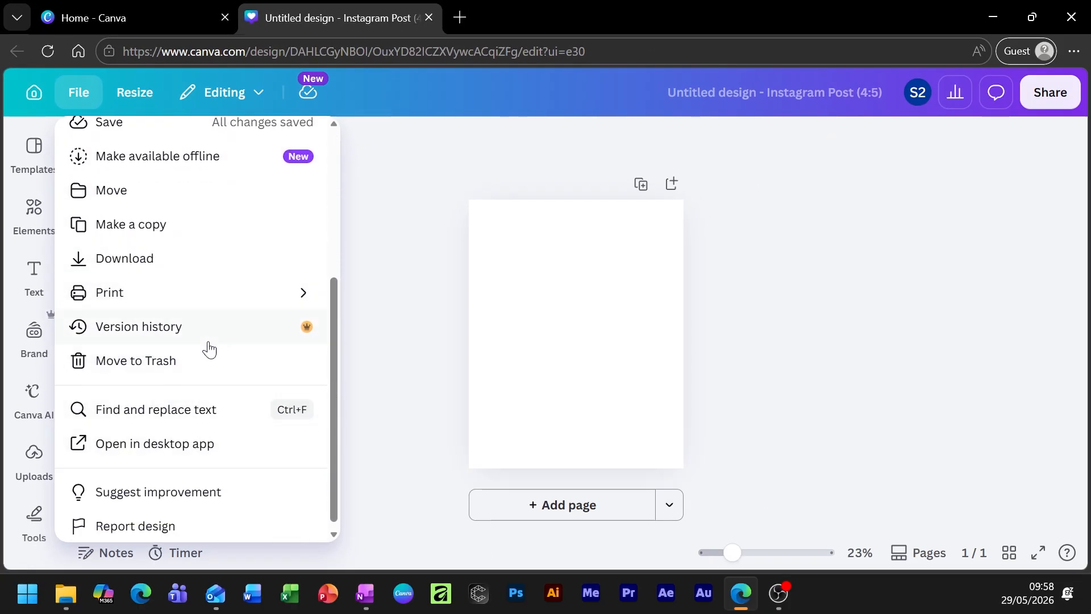
{"action": "scroll", "coordinate": [210, 438], "scroll_direction": "down", "scroll_amount": 1}
{"action": "scroll", "coordinate": [149, 288], "scroll_direction": "up", "scroll_amount": 5}
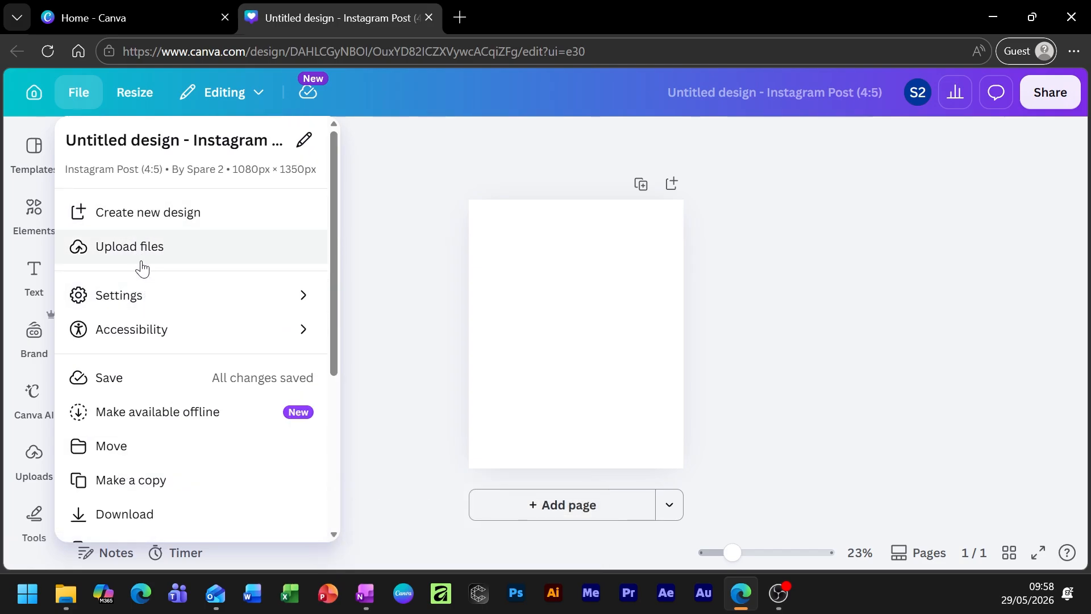
{"action": "left_click", "coordinate": [153, 302]}
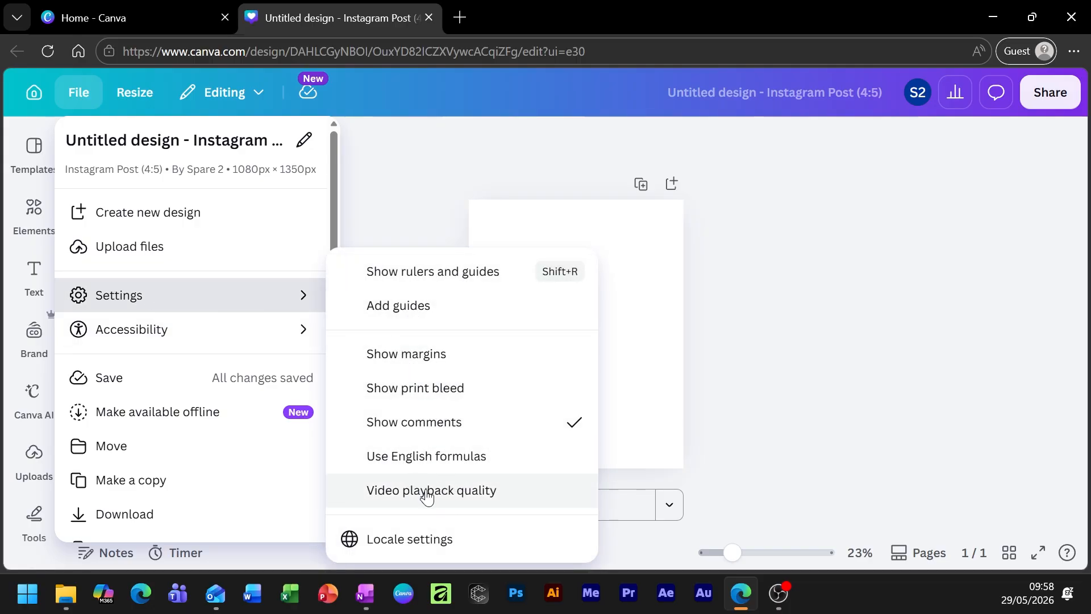
{"action": "left_click", "coordinate": [145, 333]}
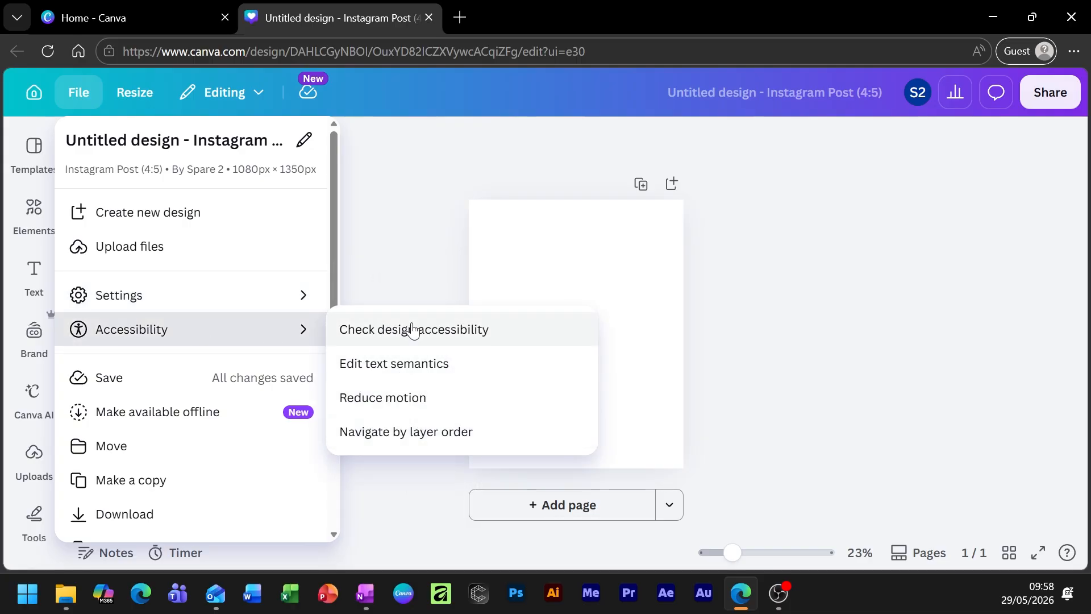
{"action": "scroll", "coordinate": [171, 407], "scroll_direction": "down", "scroll_amount": 3}
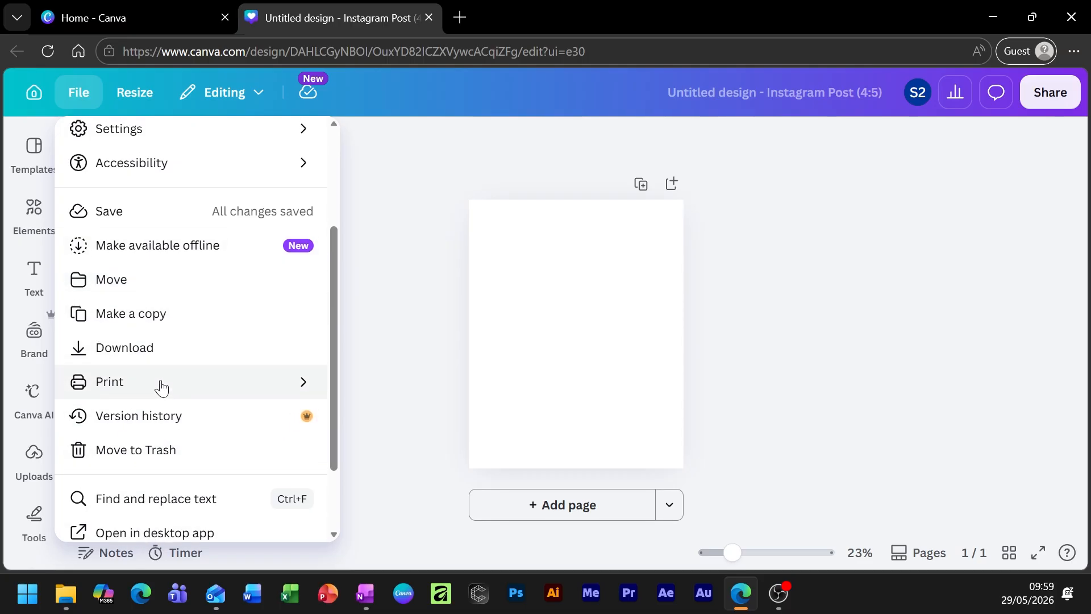
{"action": "scroll", "coordinate": [165, 384], "scroll_direction": "up", "scroll_amount": 3}
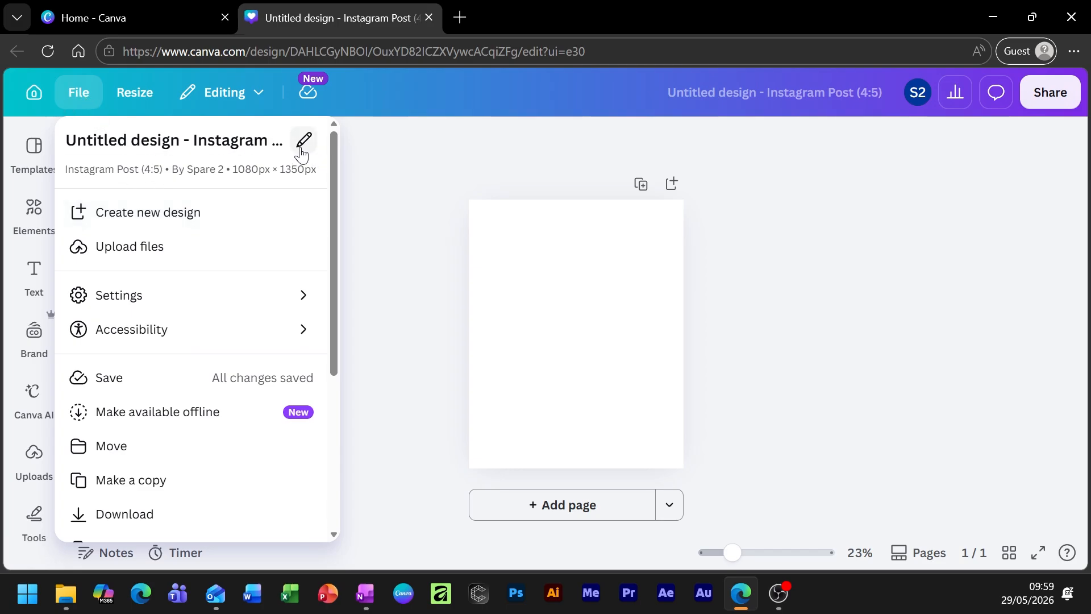
{"action": "left_click", "coordinate": [78, 93]}
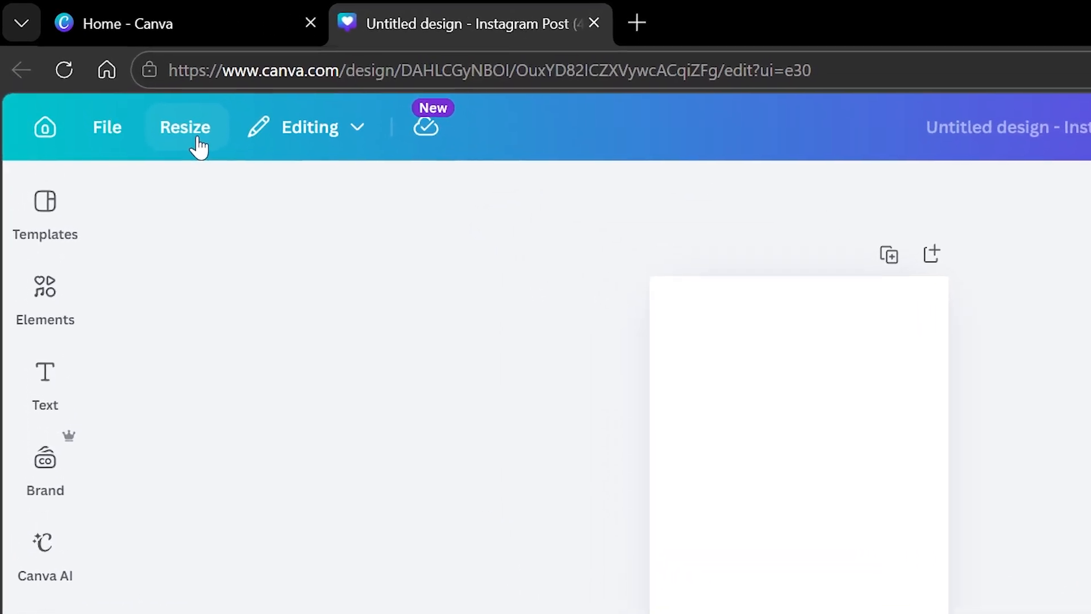
- Resize all pages of the design to the Mobile Video format, 1080 × 1920 px
{"action": "left_click", "coordinate": [124, 96]}
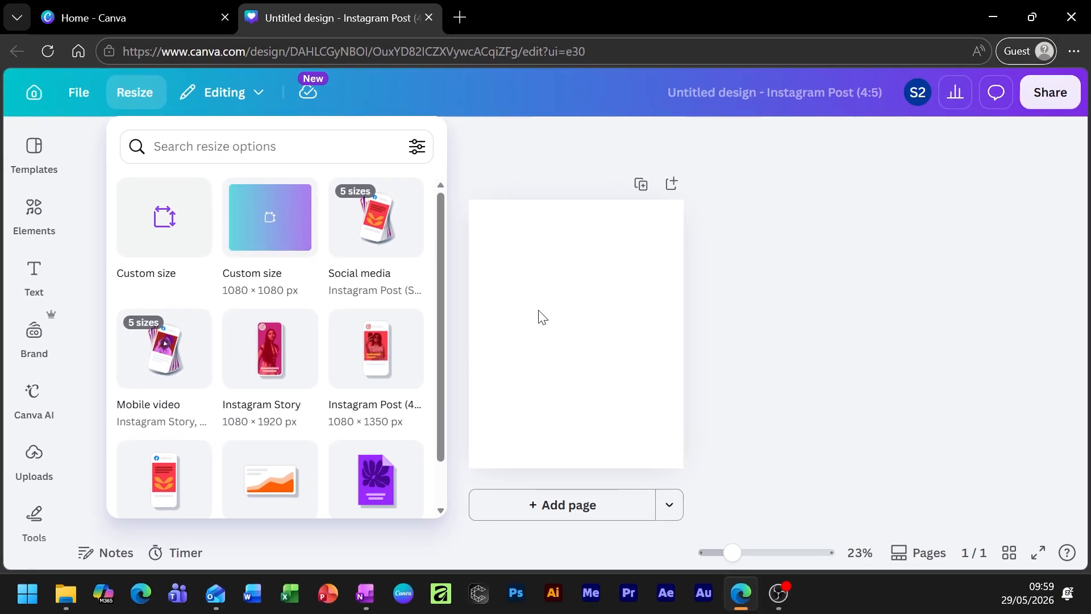
{"action": "left_click", "coordinate": [576, 370]}
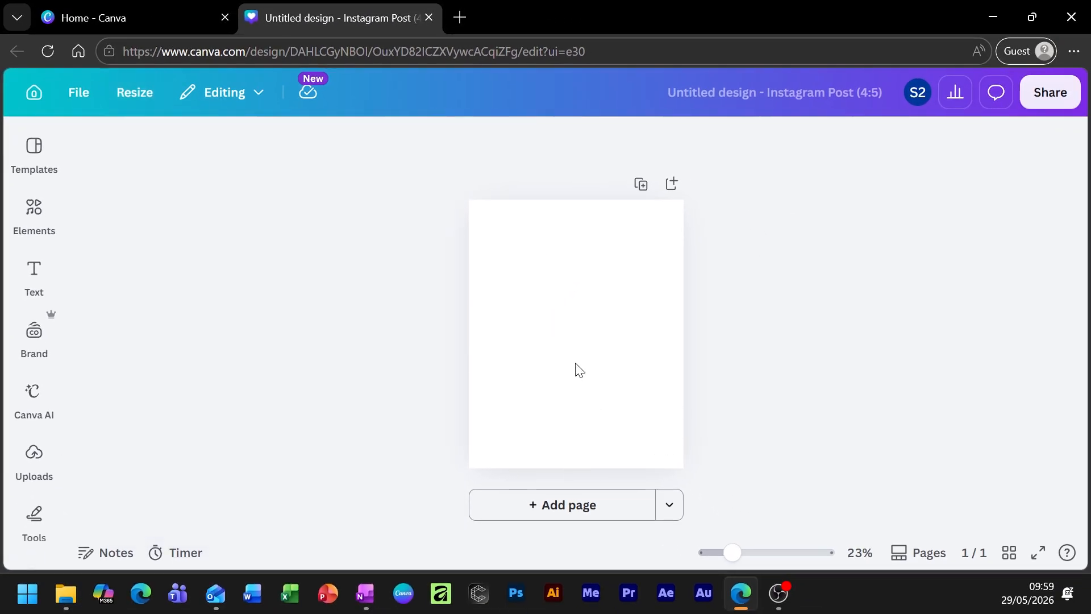
{"action": "left_click", "coordinate": [136, 97]}
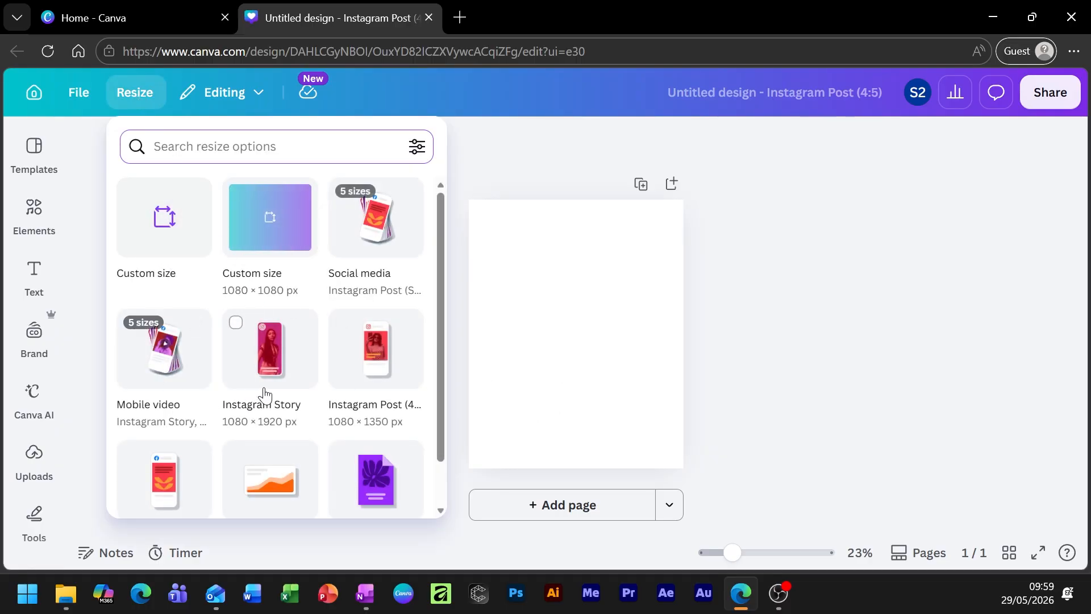
{"action": "scroll", "coordinate": [346, 366], "scroll_direction": "down", "scroll_amount": 1}
{"action": "scroll", "coordinate": [345, 367], "scroll_direction": "down", "scroll_amount": 5}
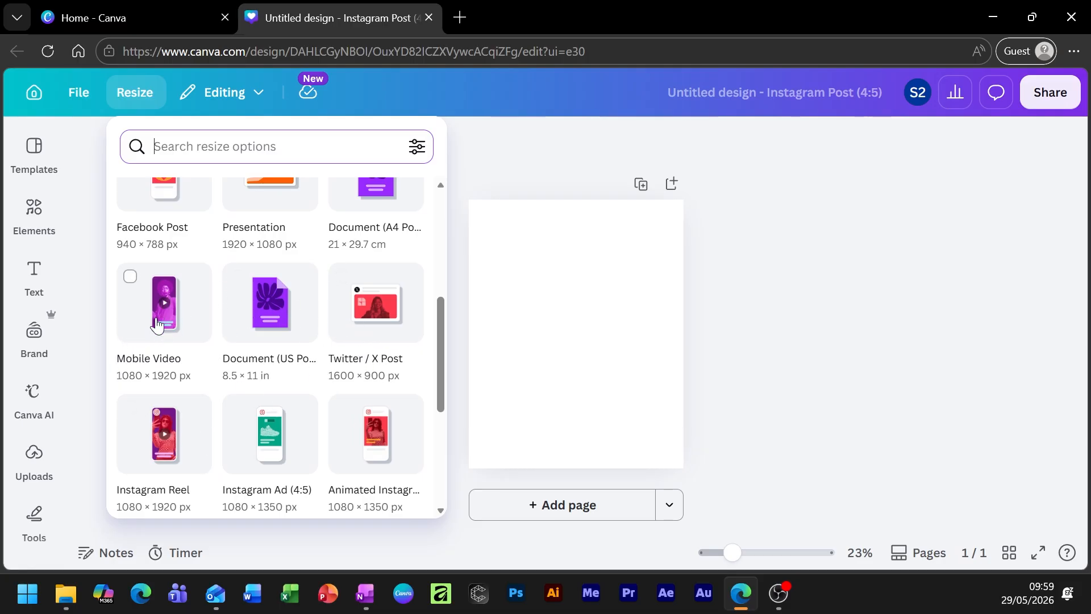
{"action": "left_click", "coordinate": [130, 277]}
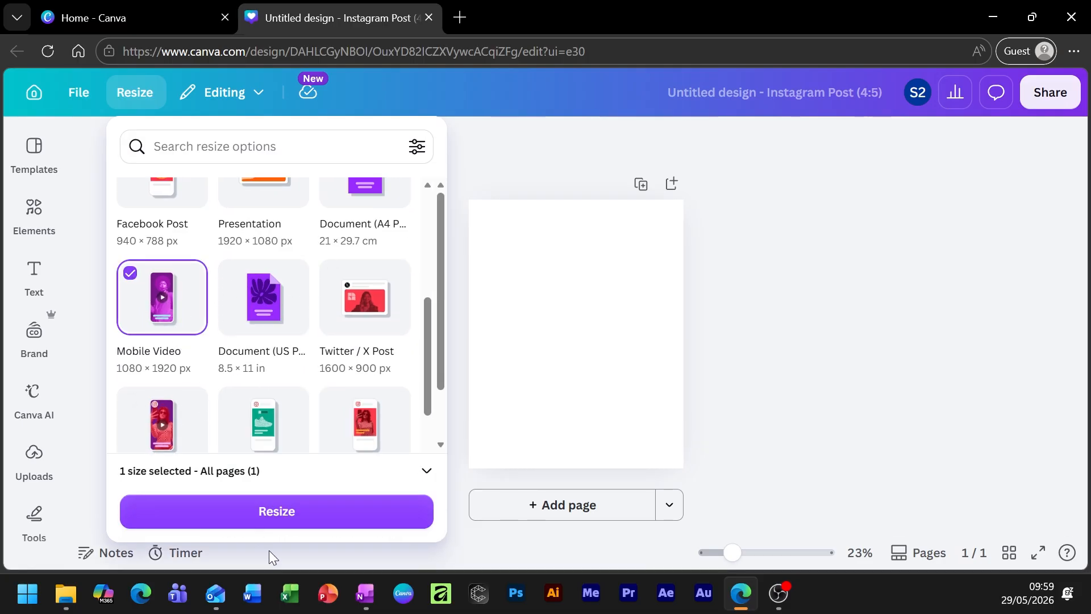
{"action": "left_click", "coordinate": [287, 513]}
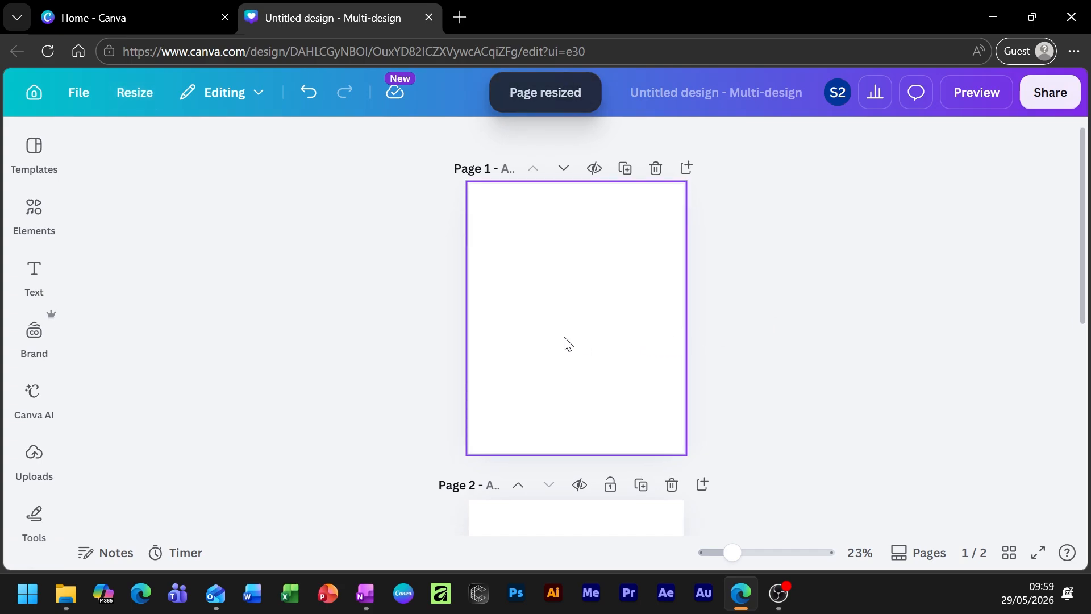
- Compare the two pages and delete page 2, the Mobile Video version
{"action": "scroll", "coordinate": [566, 343], "scroll_direction": "down", "scroll_amount": 5}
{"action": "scroll", "coordinate": [565, 343], "scroll_direction": "up", "scroll_amount": 2}
{"action": "left_click", "coordinate": [551, 256]}
{"action": "scroll", "coordinate": [546, 316], "scroll_direction": "down", "scroll_amount": 2}
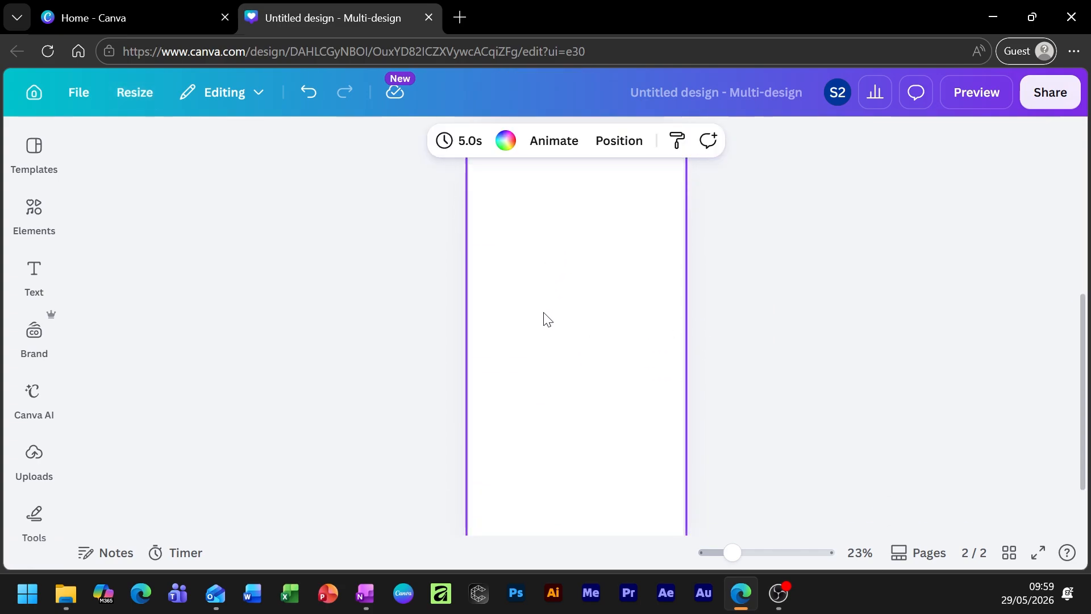
{"action": "scroll", "coordinate": [597, 327], "scroll_direction": "up", "scroll_amount": 5}
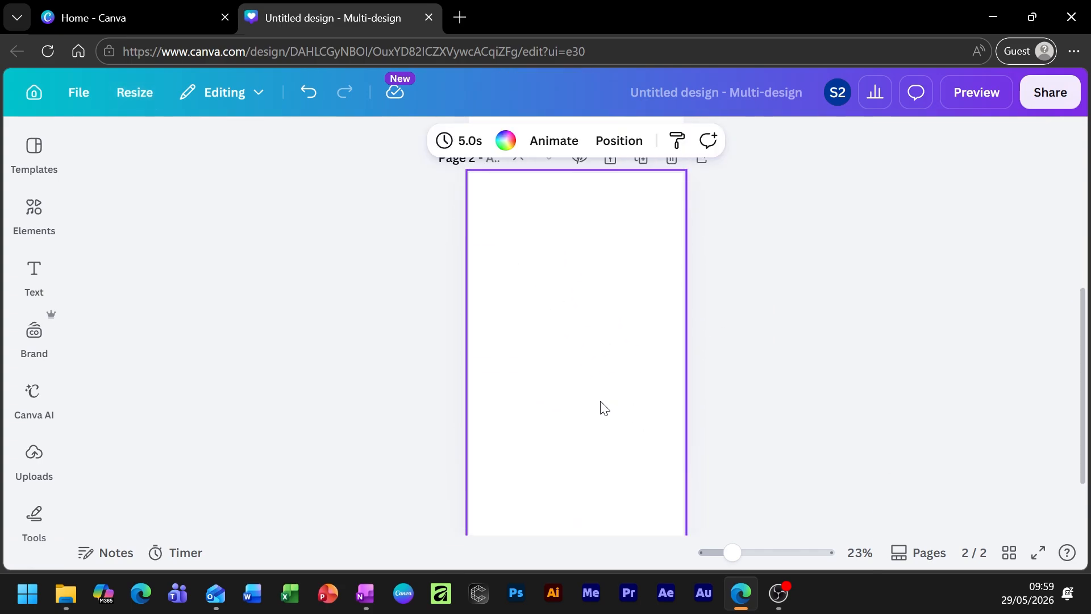
{"action": "left_click", "coordinate": [577, 425]}
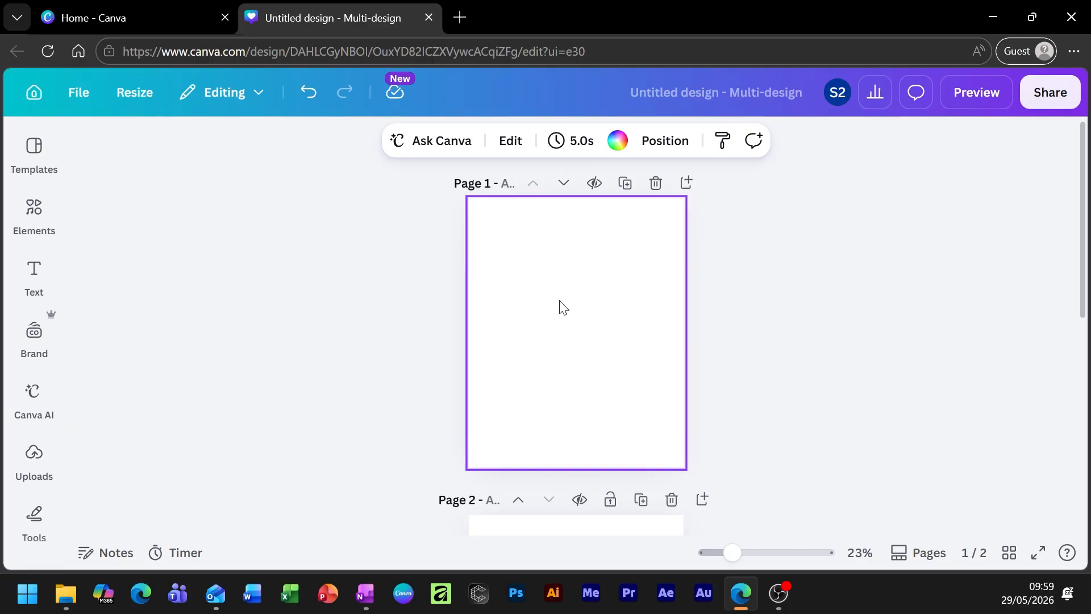
{"action": "scroll", "coordinate": [562, 441], "scroll_direction": "down", "scroll_amount": 5}
{"action": "scroll", "coordinate": [574, 443], "scroll_direction": "up", "scroll_amount": 5}
{"action": "left_click", "coordinate": [672, 500]}
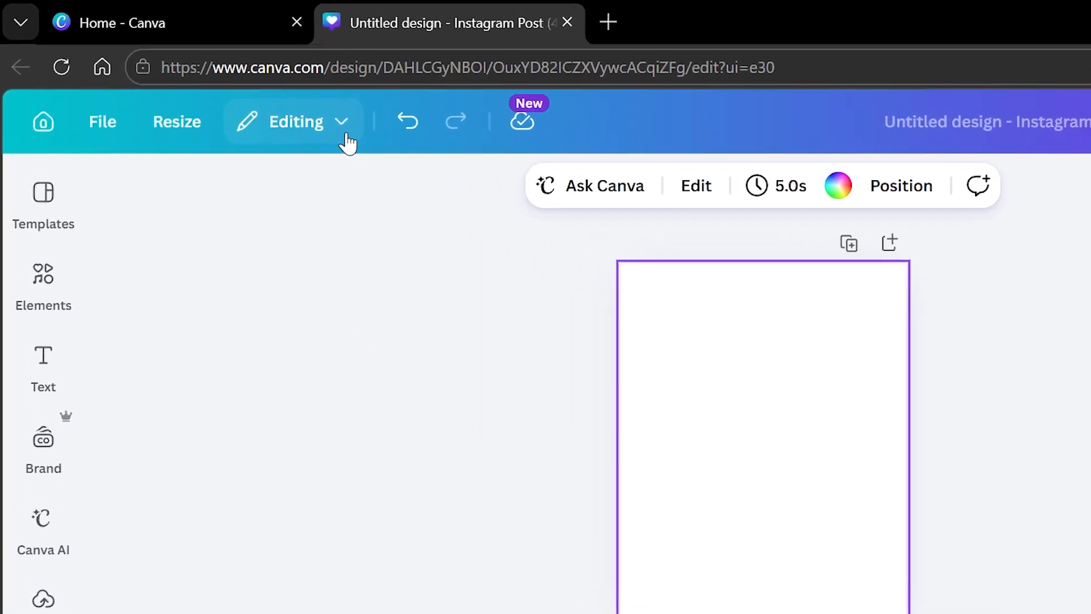
- Switch the design to commenting mode and dismiss the comments for the current page
{"action": "left_click", "coordinate": [380, 154]}
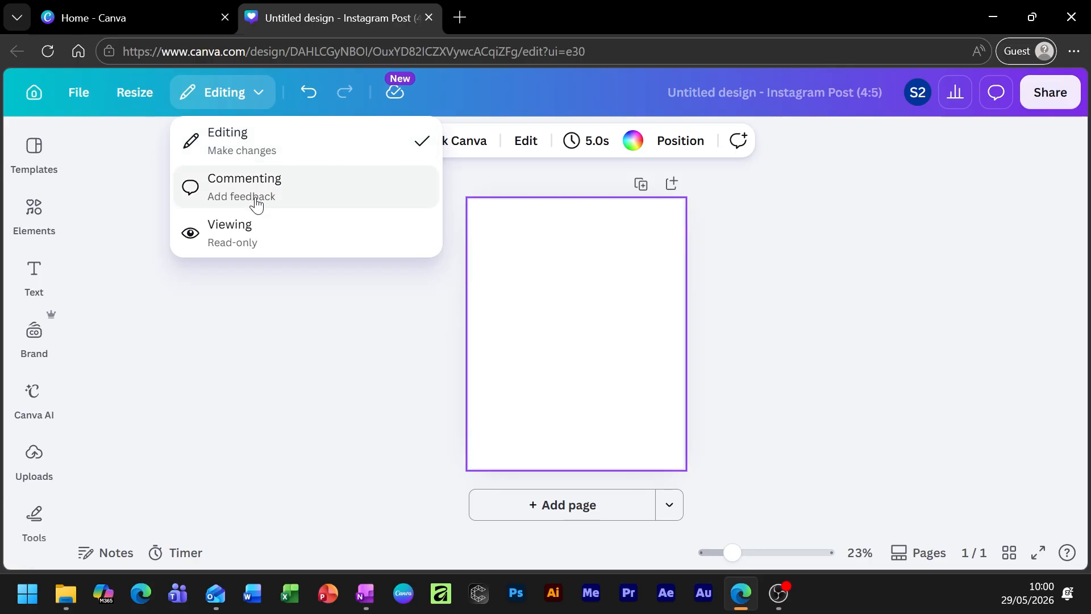
{"action": "left_click", "coordinate": [297, 192]}
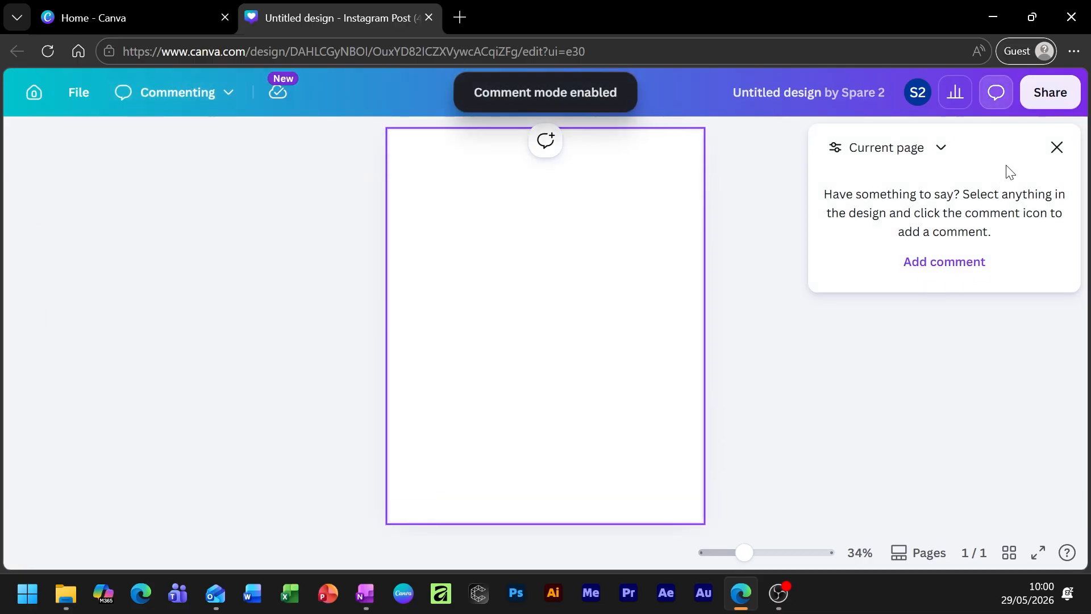
{"action": "left_click", "coordinate": [1057, 149]}
- Switch the design to read-only viewing mode, and return it to editing mode
{"action": "left_click", "coordinate": [175, 107]}
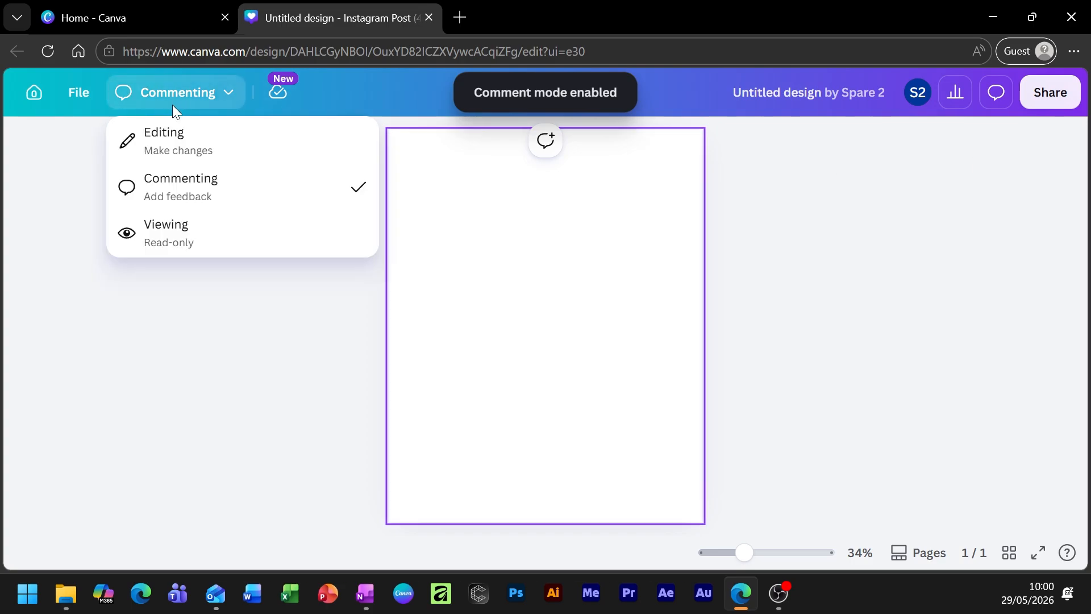
{"action": "left_click", "coordinate": [170, 250]}
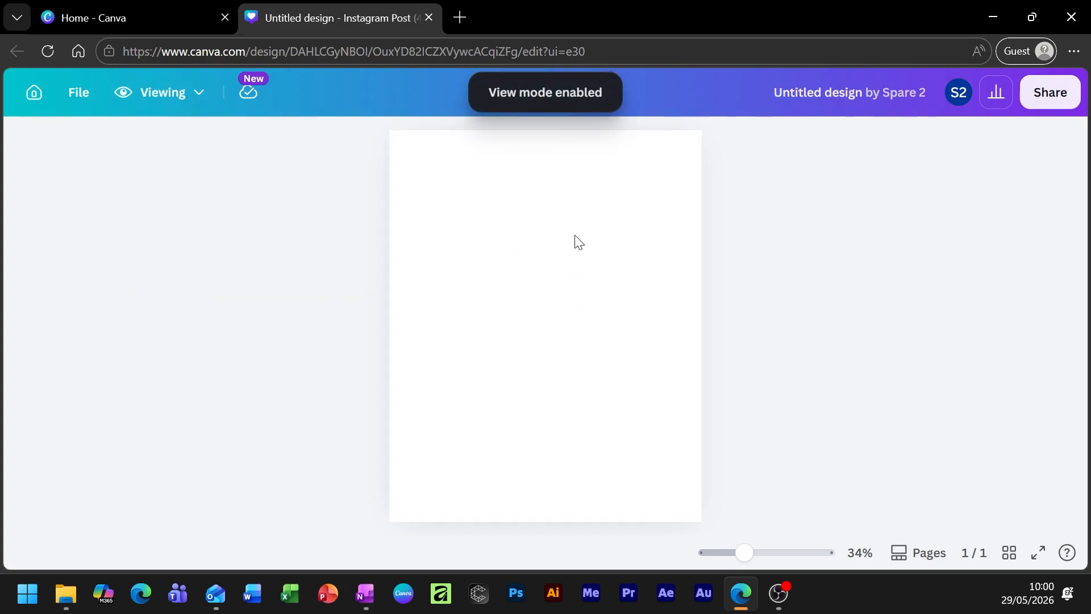
{"action": "left_click", "coordinate": [159, 94]}
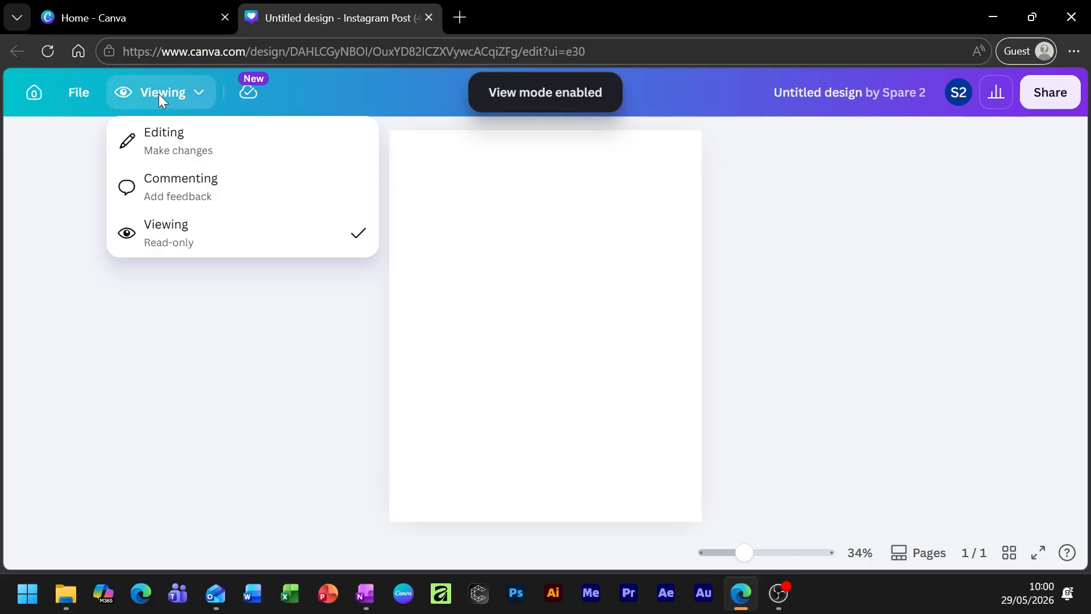
{"action": "left_click", "coordinate": [164, 142]}
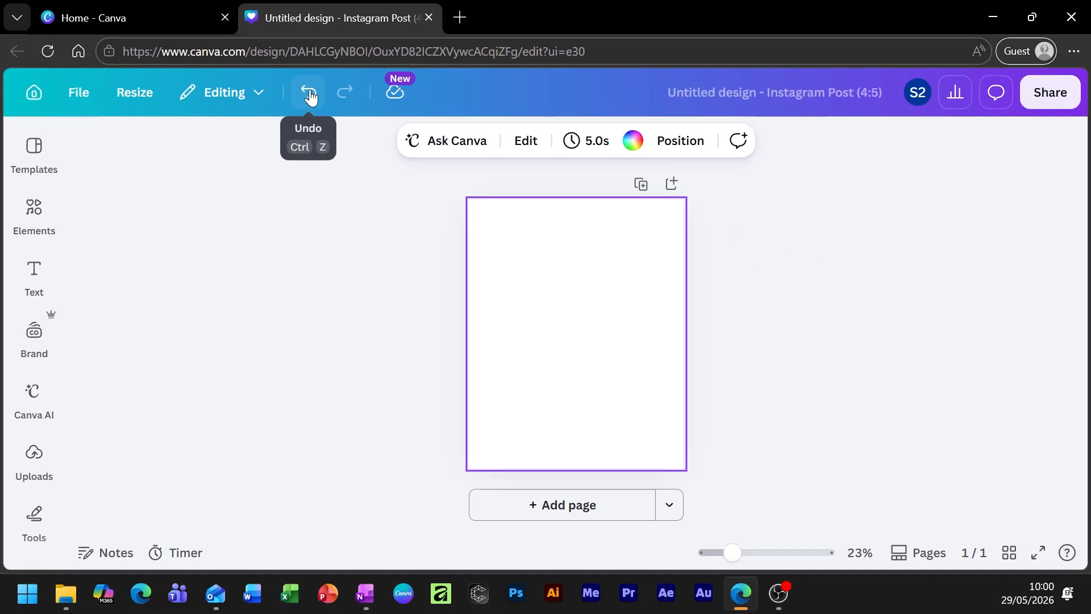
- Undo the deletion of page 2, look over both pages, and redo the deletion
{"action": "left_click", "coordinate": [309, 92]}
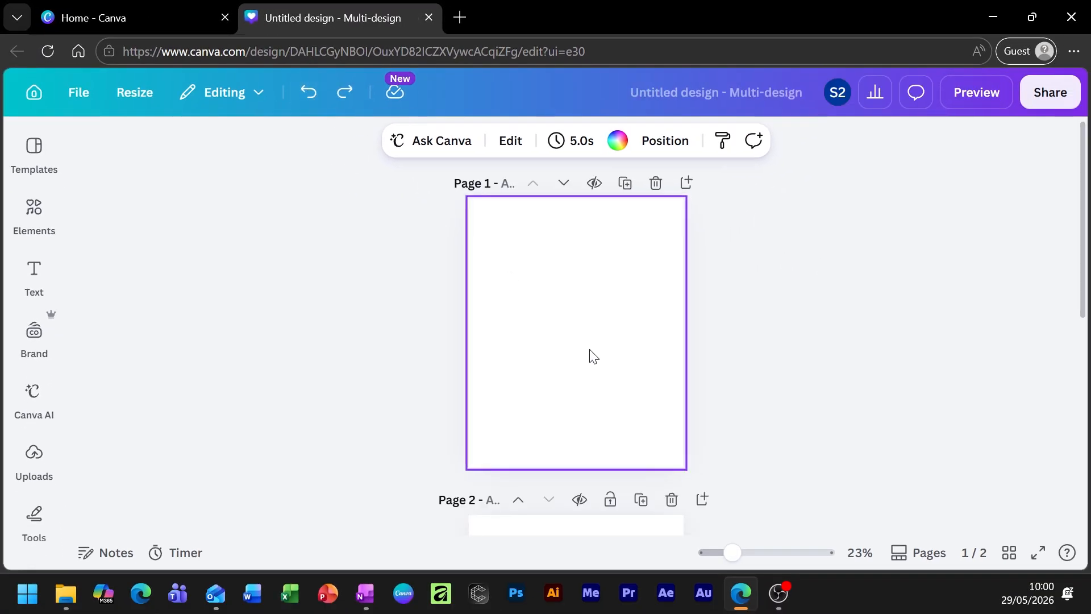
{"action": "scroll", "coordinate": [640, 414], "scroll_direction": "down", "scroll_amount": 5}
{"action": "scroll", "coordinate": [577, 360], "scroll_direction": "up", "scroll_amount": 2}
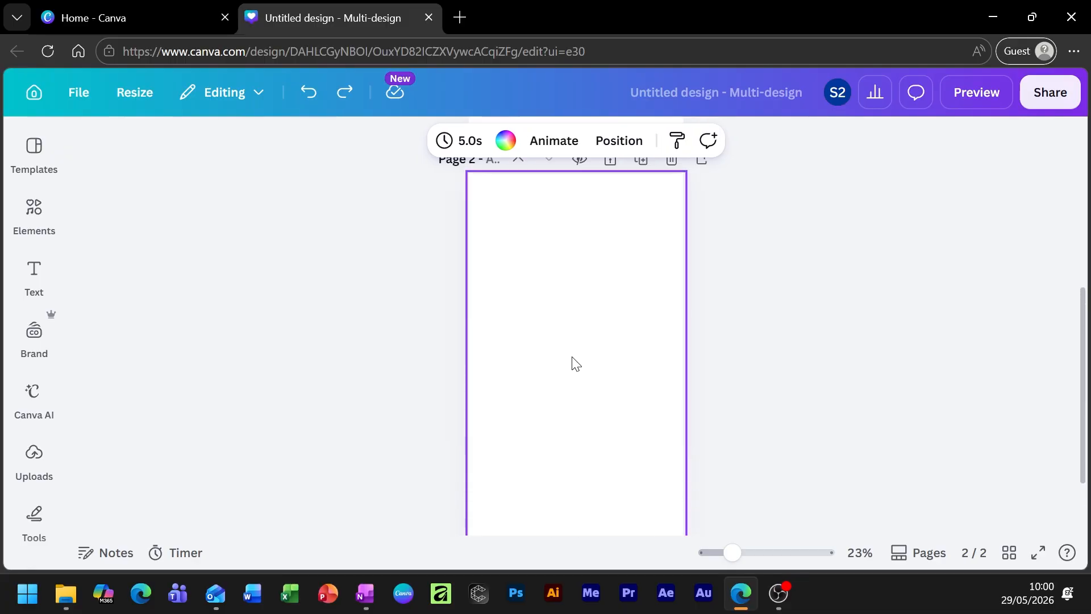
{"action": "scroll", "coordinate": [615, 369], "scroll_direction": "up", "scroll_amount": 5}
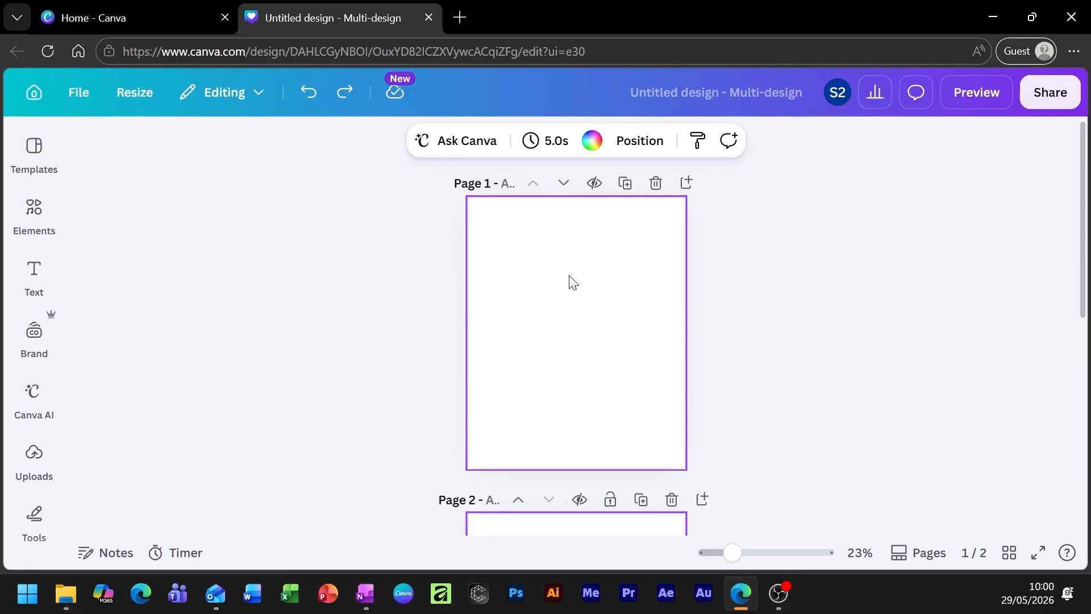
{"action": "left_click", "coordinate": [345, 92]}
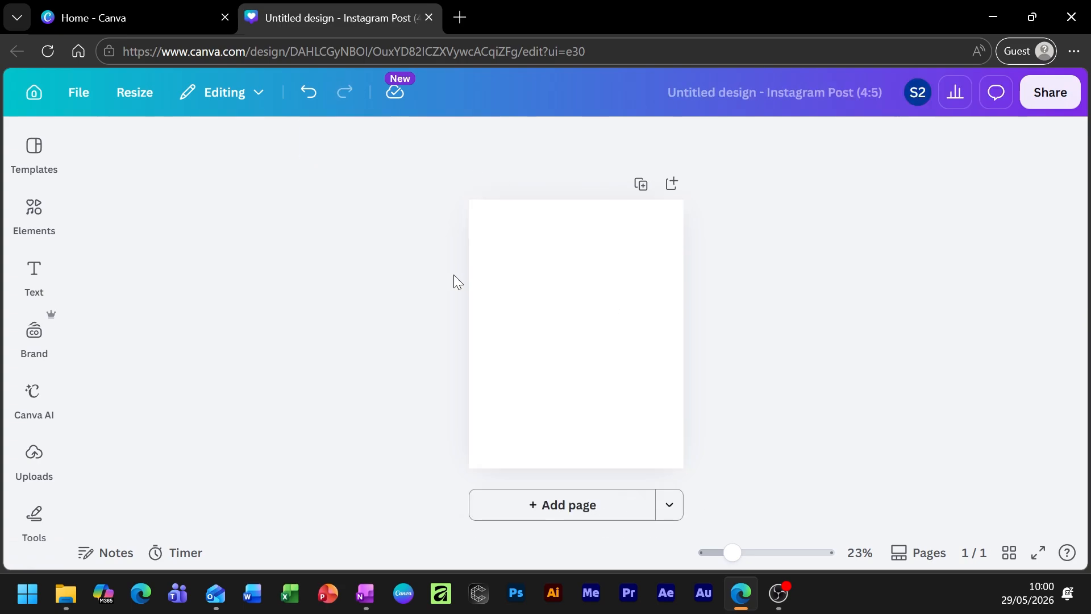
- Check the design's save status and offline availability option, and close that information
{"action": "left_click", "coordinate": [396, 92]}
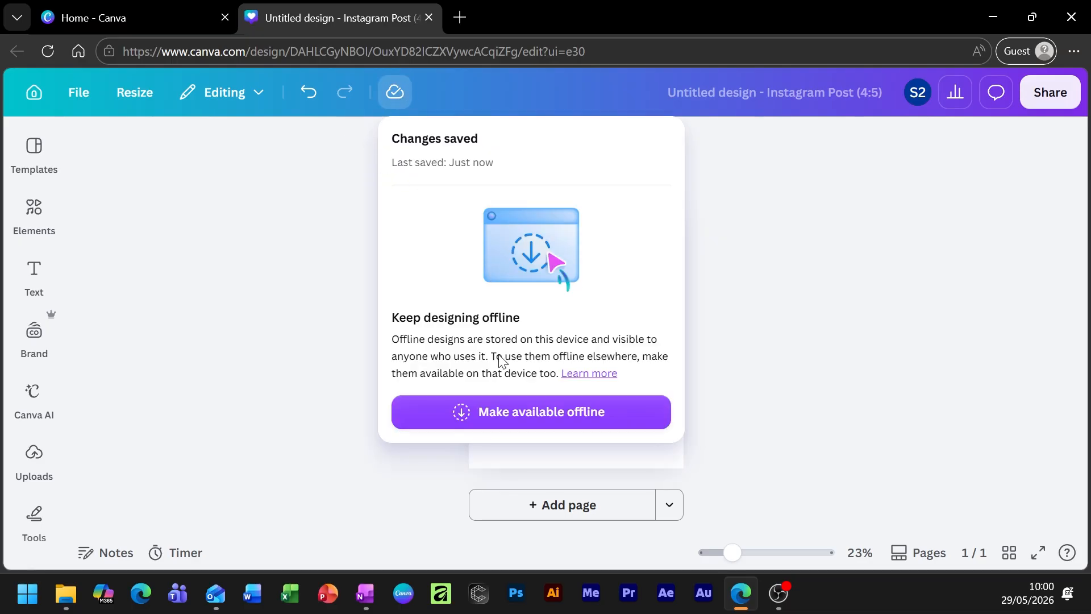
{"action": "left_click", "coordinate": [854, 273]}
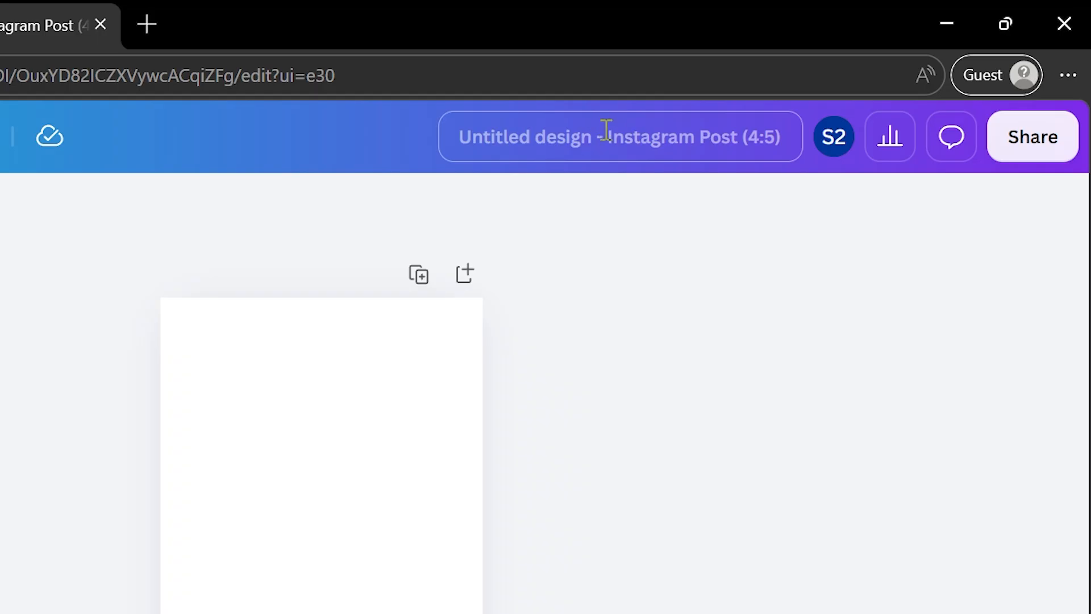
- Rename the design as "Example - Adding Elements"
{"action": "left_click", "coordinate": [606, 131]}
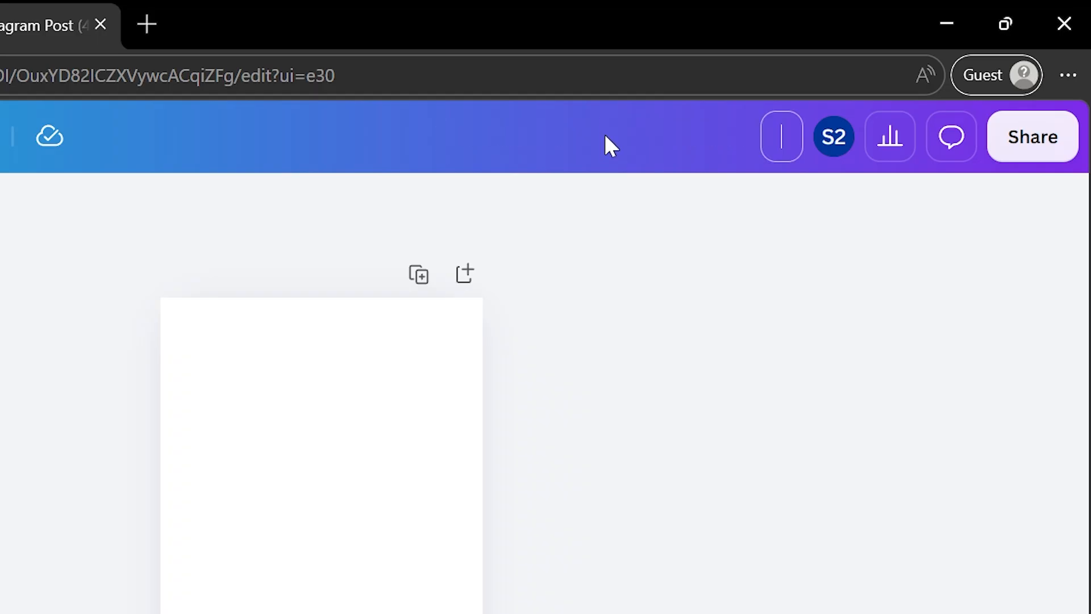
{"action": "left_click", "coordinate": [721, 243]}
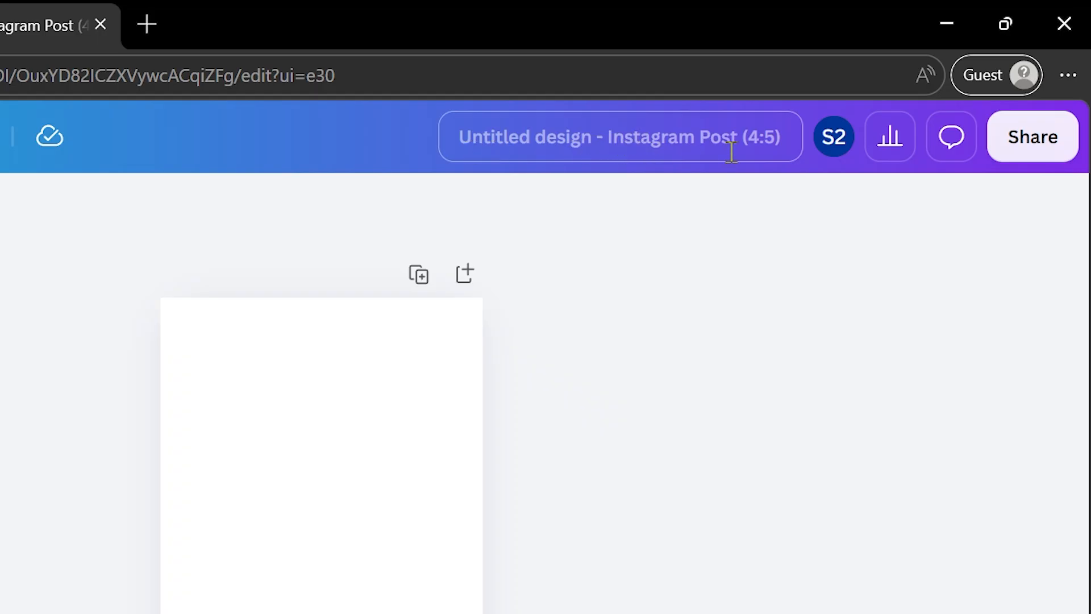
{"action": "left_click", "coordinate": [683, 135]}
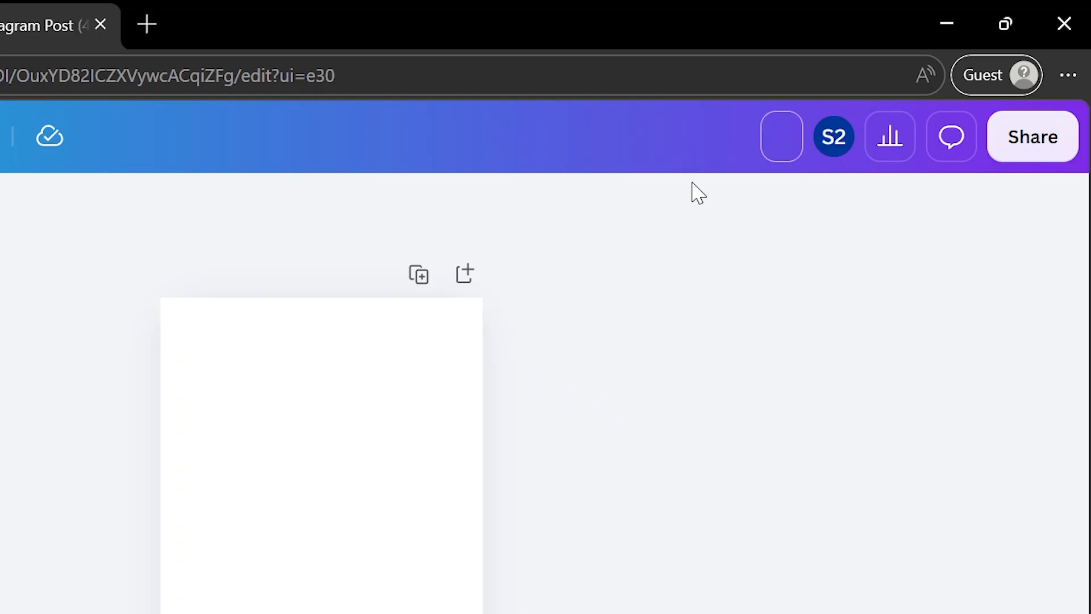
{"action": "type", "text": "Exa"}
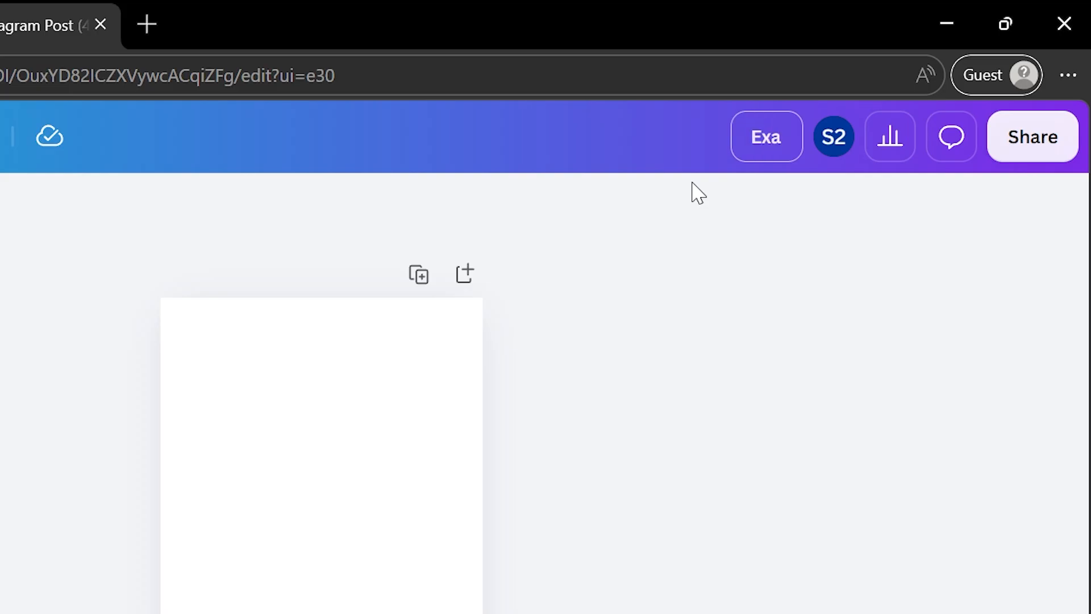
{"action": "type", "text": "mple -"}
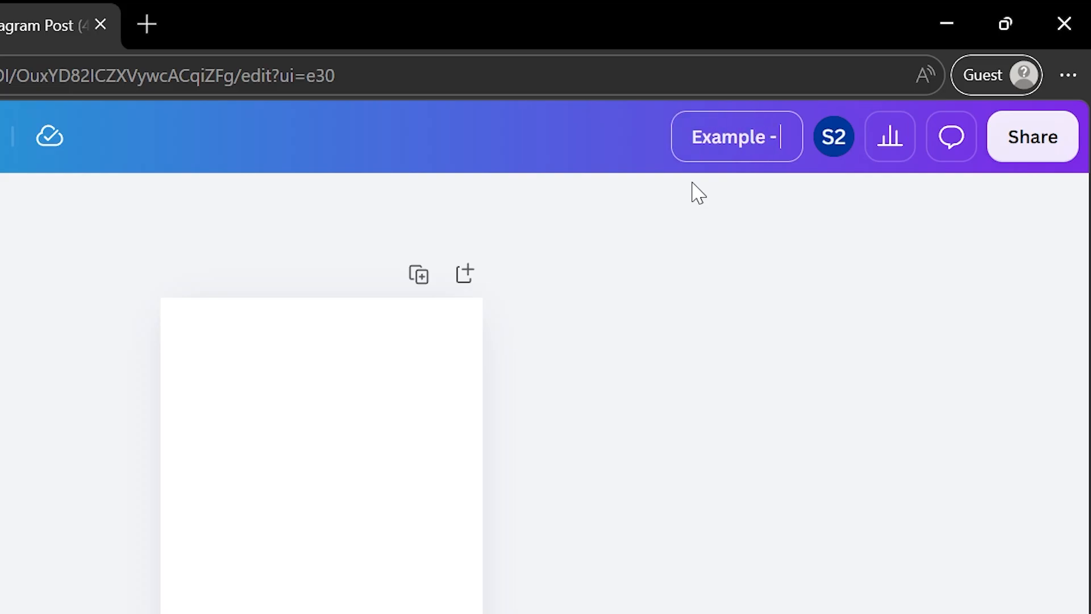
{"action": "type", "text": " Adding Ele"}
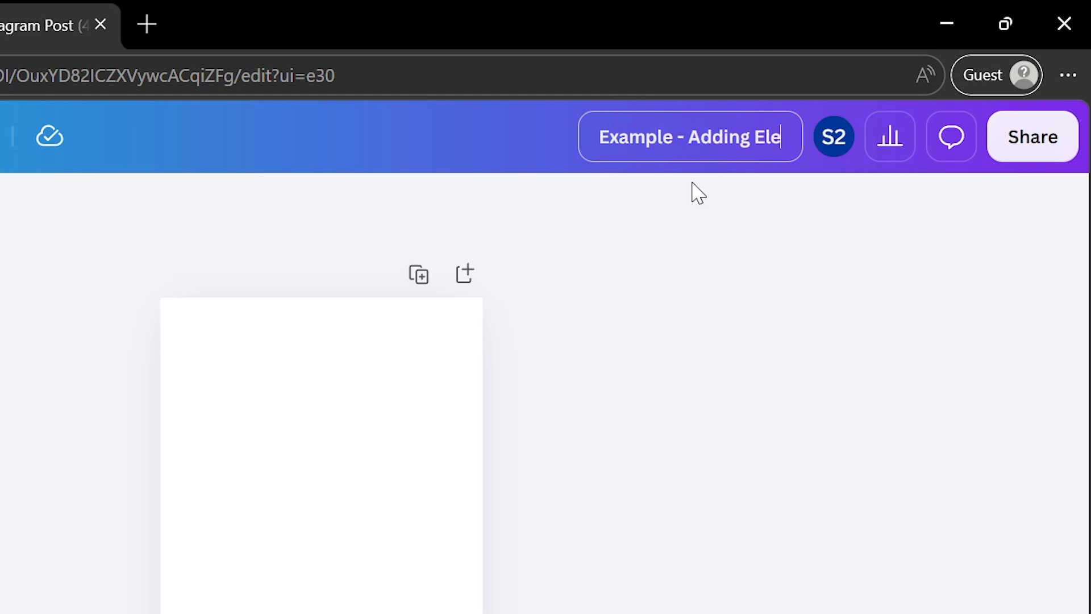
{"action": "type", "text": "mt"}
{"action": "key", "text": "BackSpace"}
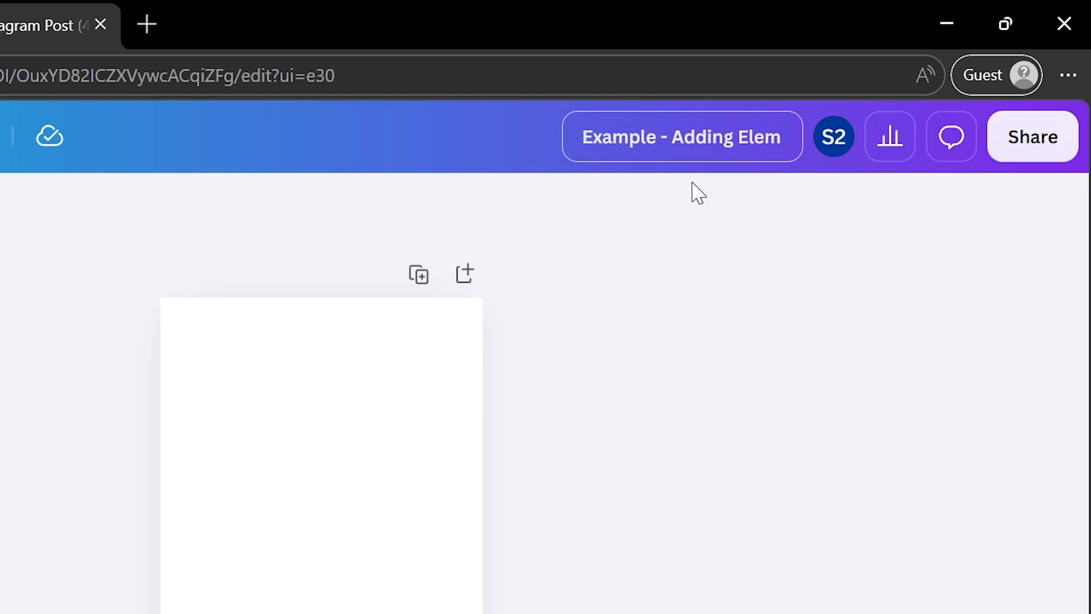
{"action": "type", "text": "ents"}
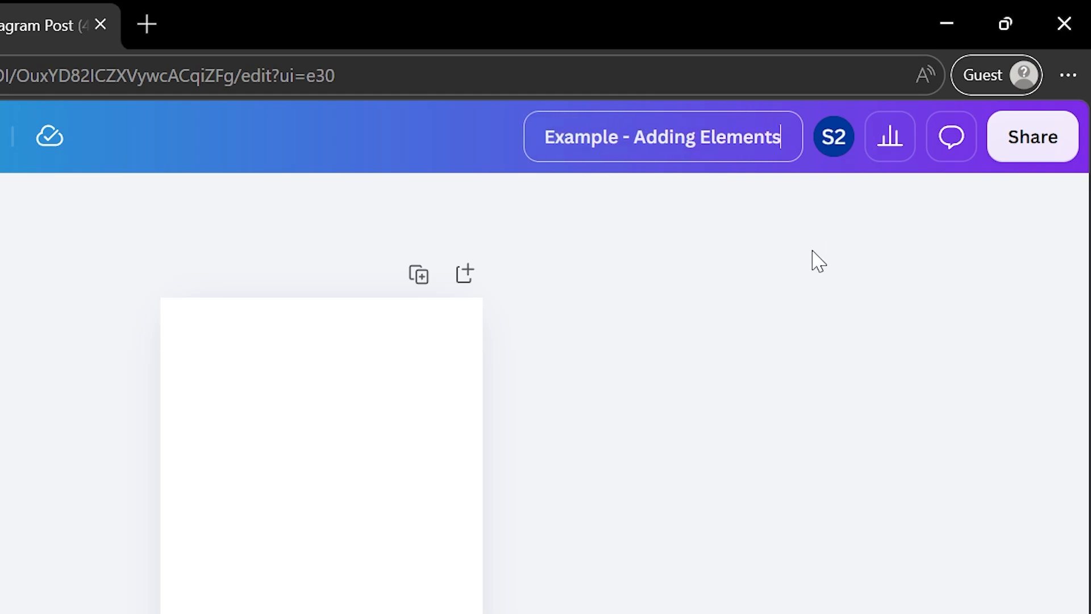
{"action": "left_click", "coordinate": [782, 262]}
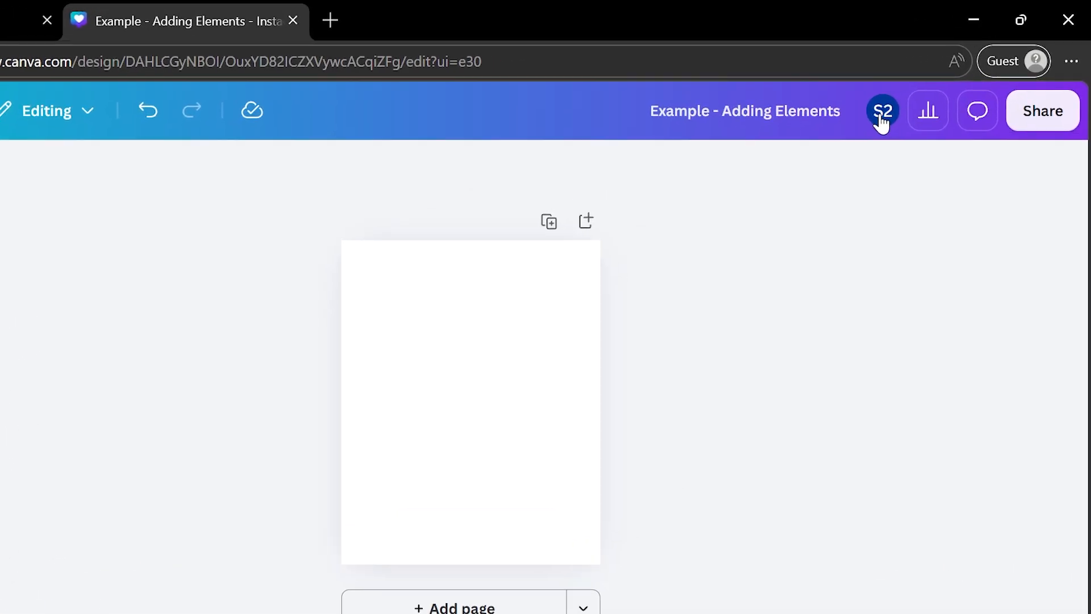
- Check the comments for the current page, and close them
{"action": "mouse_move", "coordinate": [916, 99]}
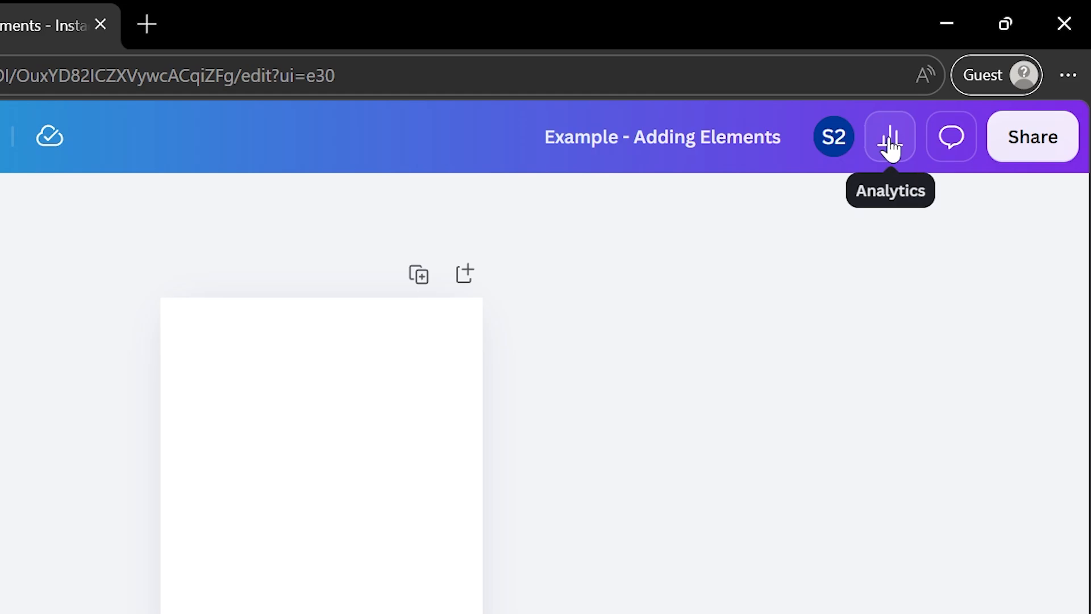
{"action": "left_click", "coordinate": [957, 146]}
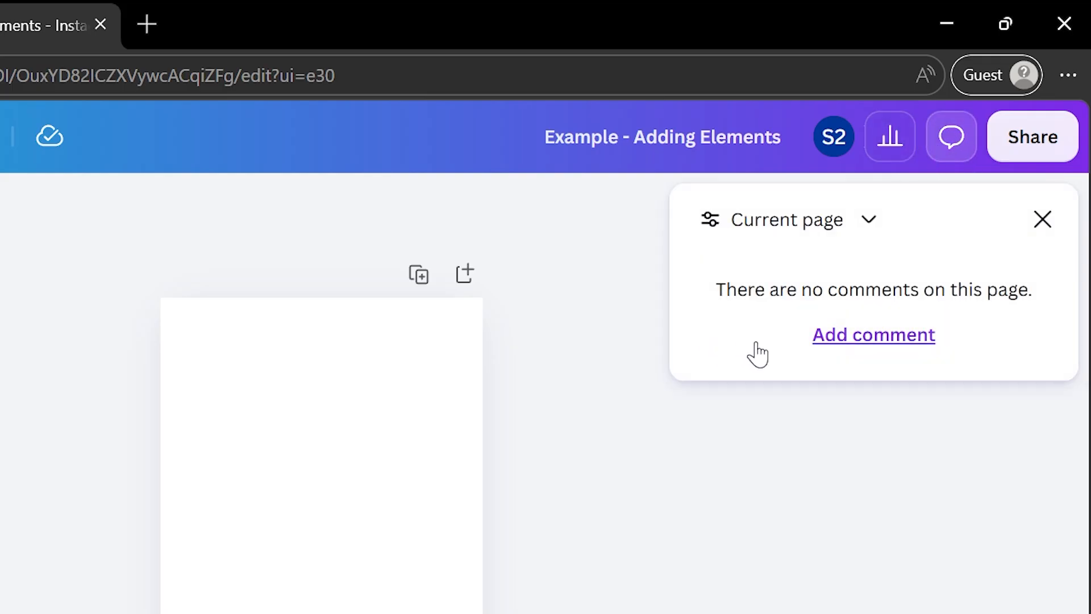
{"action": "left_click", "coordinate": [1043, 226]}
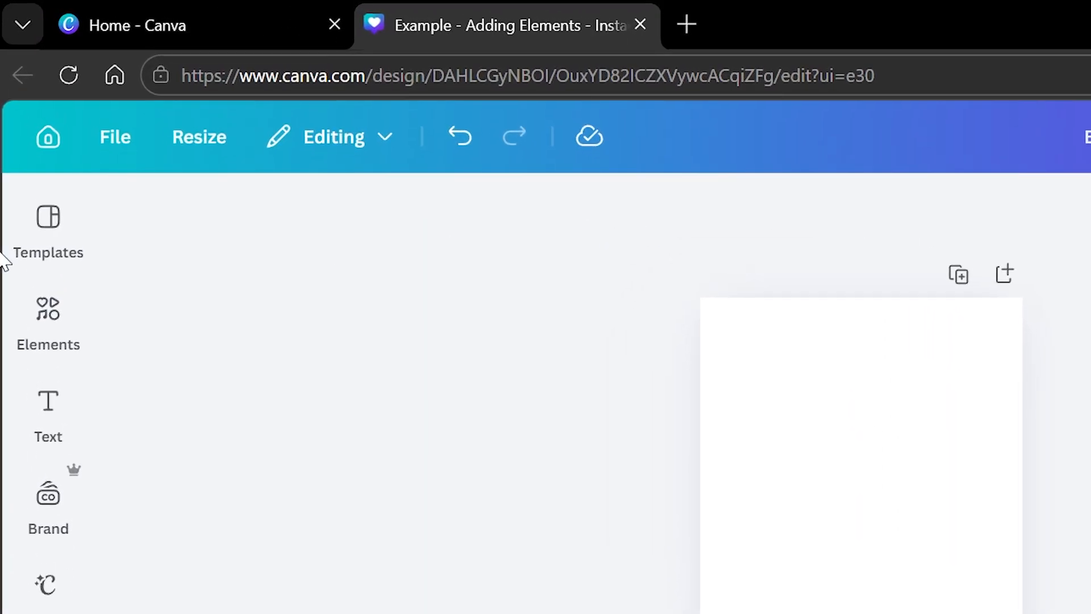
- Open the Elements library and keep it docked beside the blank page
{"action": "left_click", "coordinate": [44, 229]}
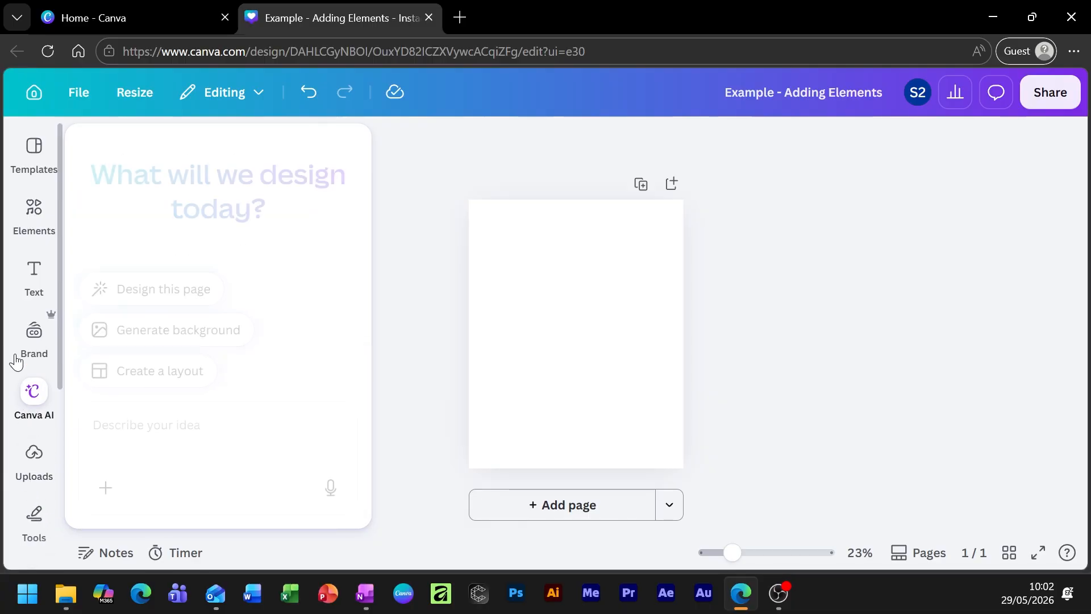
{"action": "left_click", "coordinate": [32, 230]}
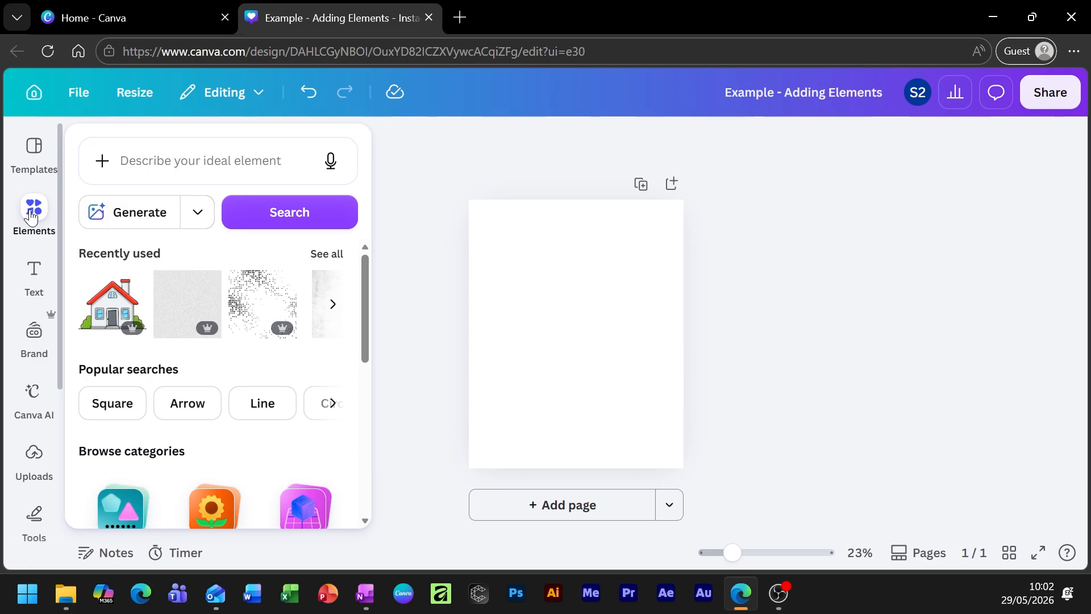
{"action": "left_click", "coordinate": [33, 212]}
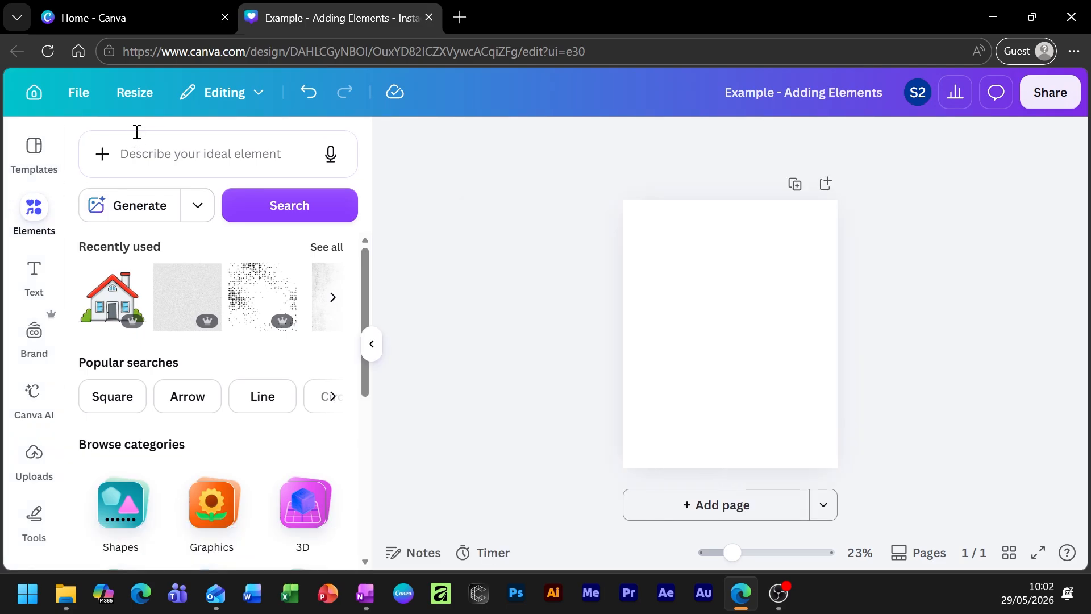
- Look through the element categories, from Shapes, Graphics and 3D down to Sheets and Tables
{"action": "scroll", "coordinate": [210, 265], "scroll_direction": "down", "scroll_amount": 3}
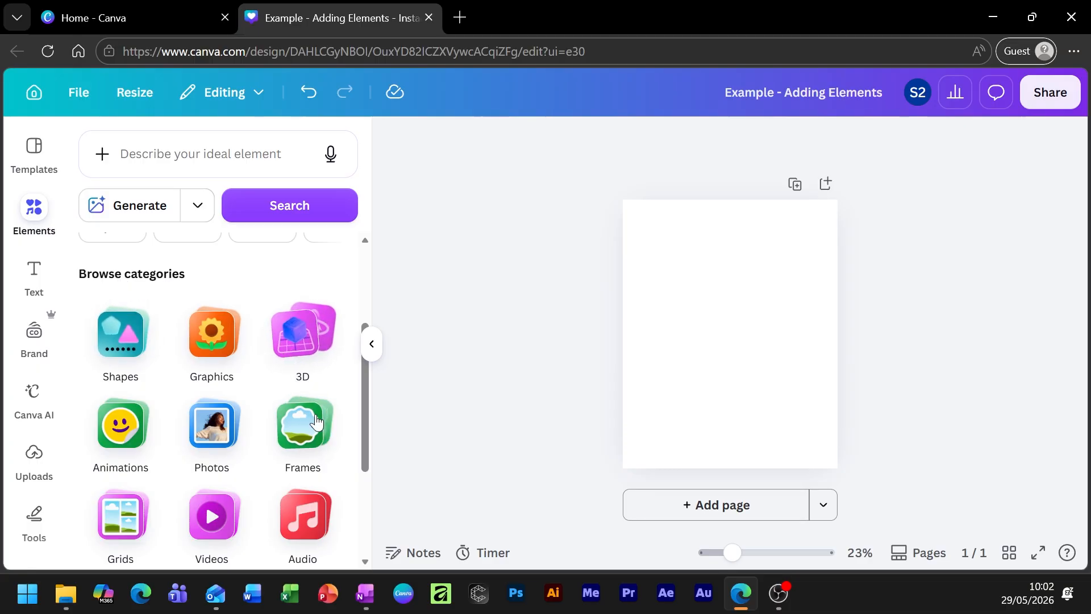
{"action": "scroll", "coordinate": [331, 466], "scroll_direction": "down", "scroll_amount": 3}
{"action": "scroll", "coordinate": [216, 511], "scroll_direction": "down", "scroll_amount": 1}
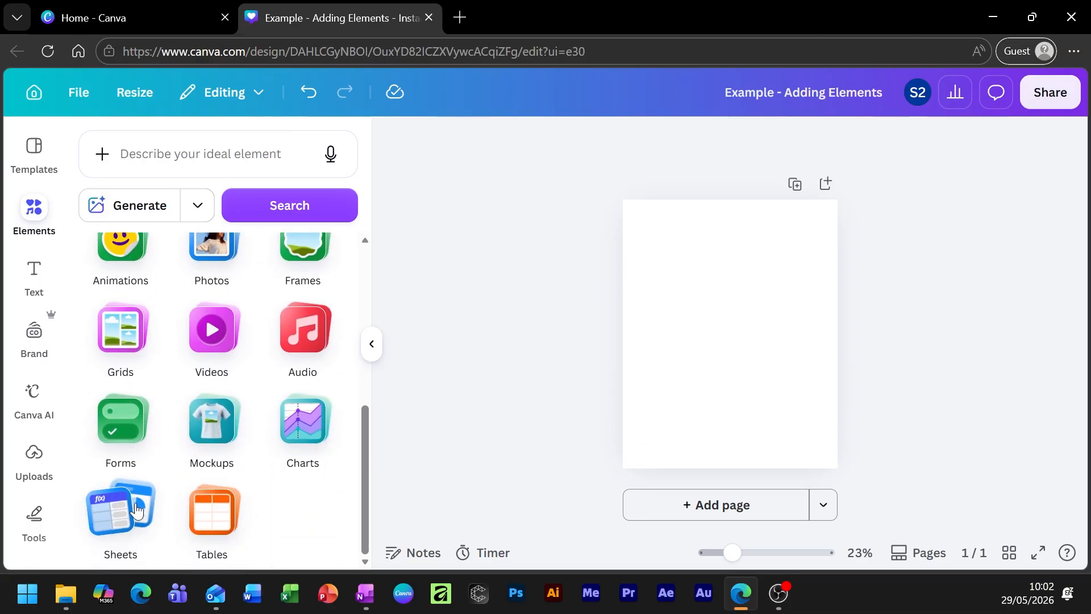
{"action": "scroll", "coordinate": [113, 318], "scroll_direction": "up", "scroll_amount": 2}
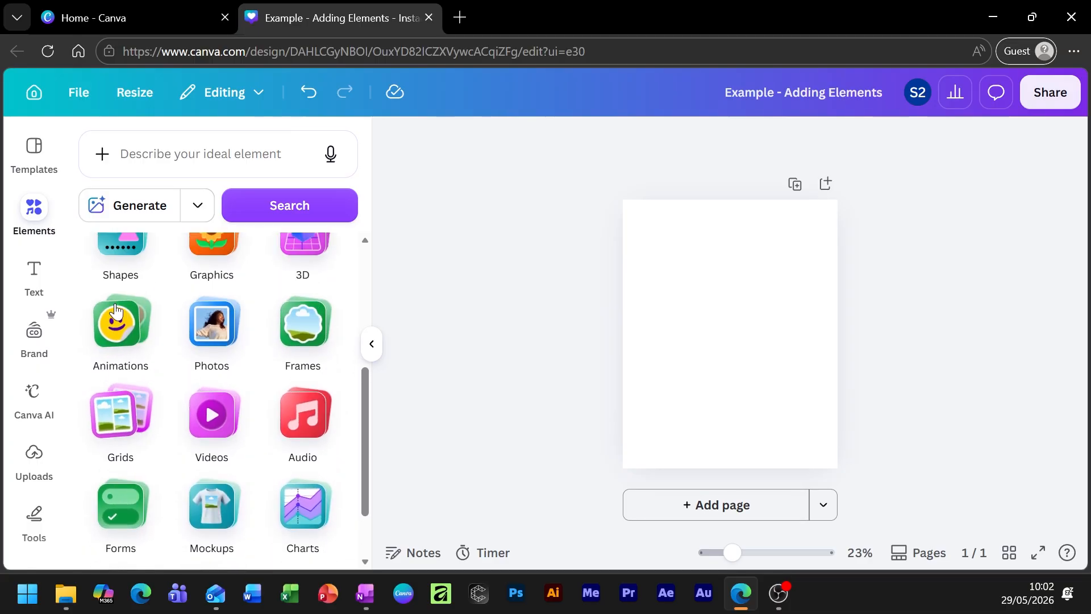
{"action": "scroll", "coordinate": [112, 307], "scroll_direction": "up", "scroll_amount": 3}
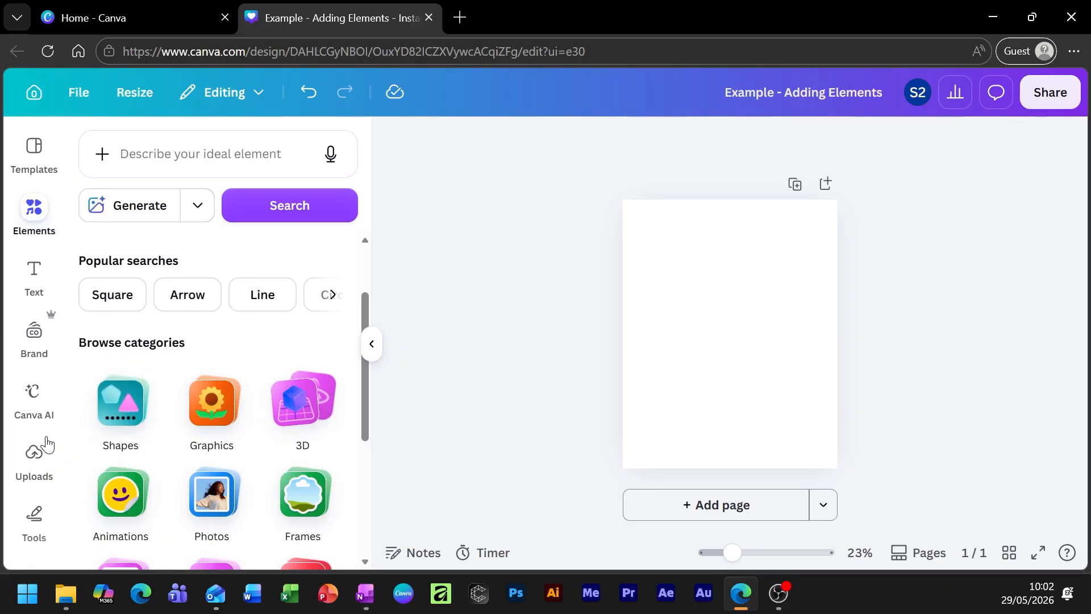
{"action": "scroll", "coordinate": [257, 394], "scroll_direction": "down", "scroll_amount": 2}
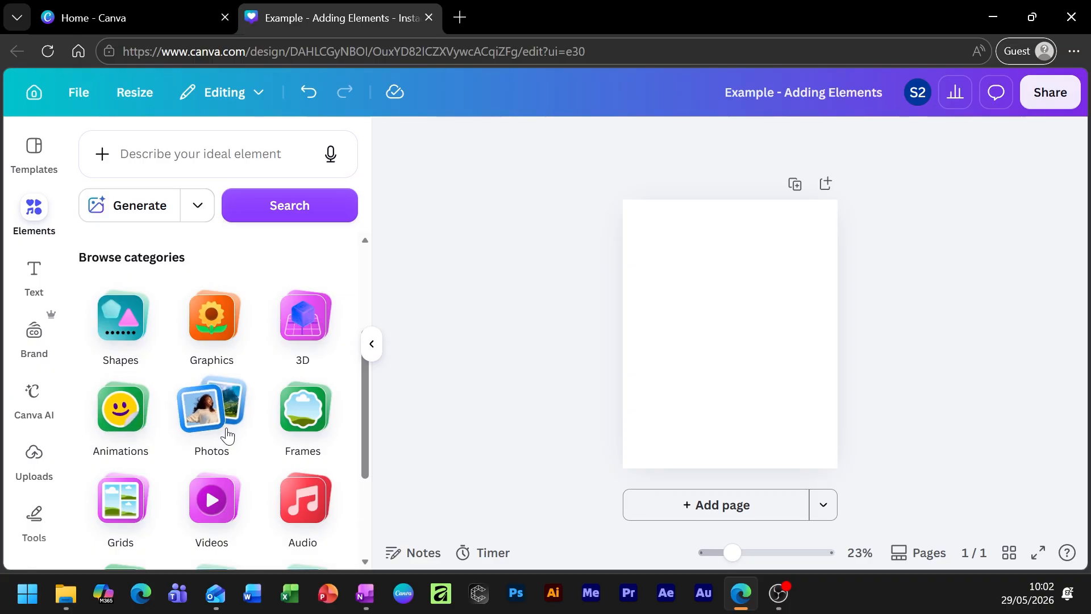
{"action": "scroll", "coordinate": [298, 412], "scroll_direction": "down", "scroll_amount": 1}
{"action": "scroll", "coordinate": [298, 412], "scroll_direction": "down", "scroll_amount": 3}
{"action": "scroll", "coordinate": [294, 297], "scroll_direction": "up", "scroll_amount": 2}
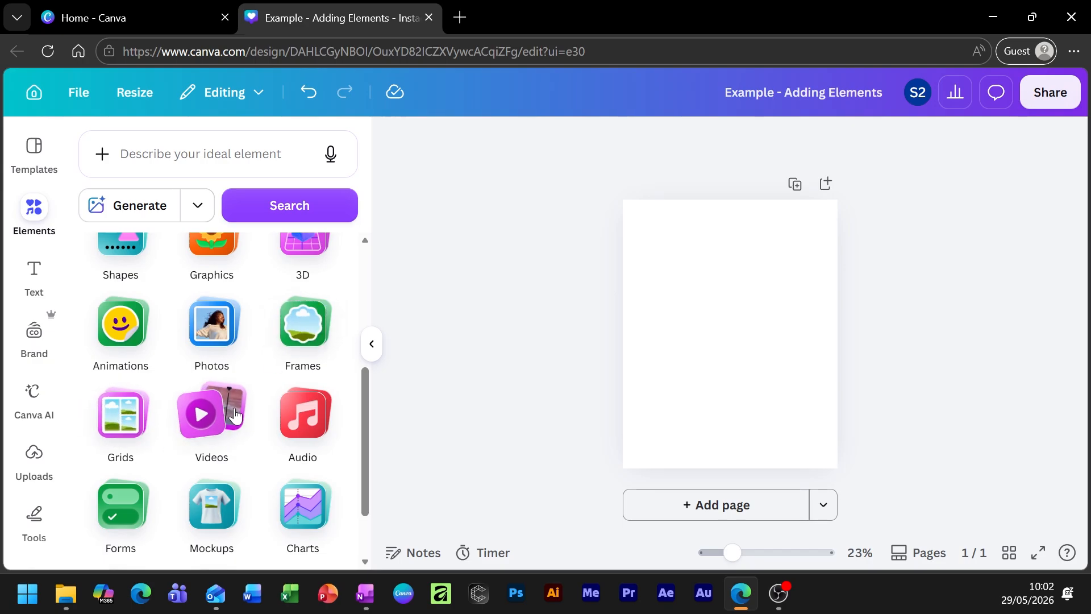
{"action": "scroll", "coordinate": [309, 418], "scroll_direction": "up", "scroll_amount": 2}
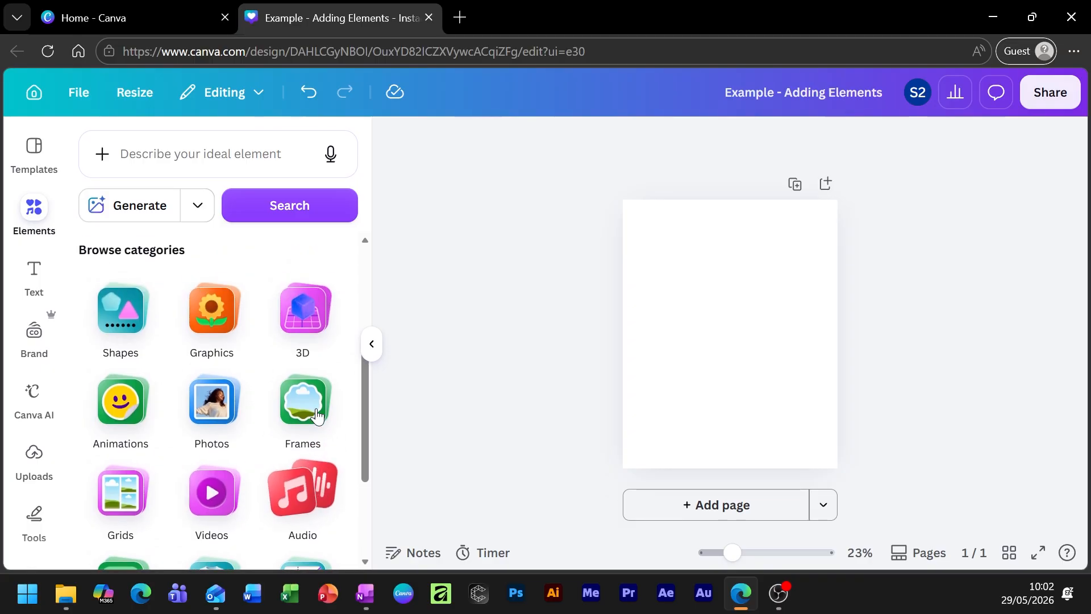
{"action": "scroll", "coordinate": [319, 444], "scroll_direction": "down", "scroll_amount": 1}
{"action": "scroll", "coordinate": [318, 445], "scroll_direction": "down", "scroll_amount": 1}
{"action": "scroll", "coordinate": [305, 418], "scroll_direction": "down", "scroll_amount": 2}
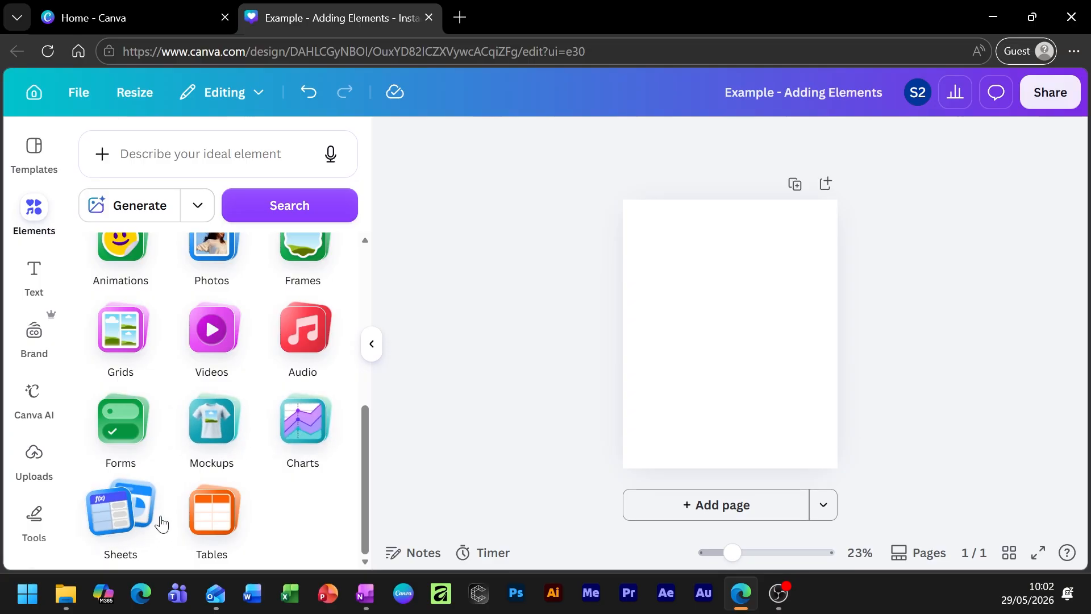
{"action": "scroll", "coordinate": [254, 469], "scroll_direction": "up", "scroll_amount": 5}
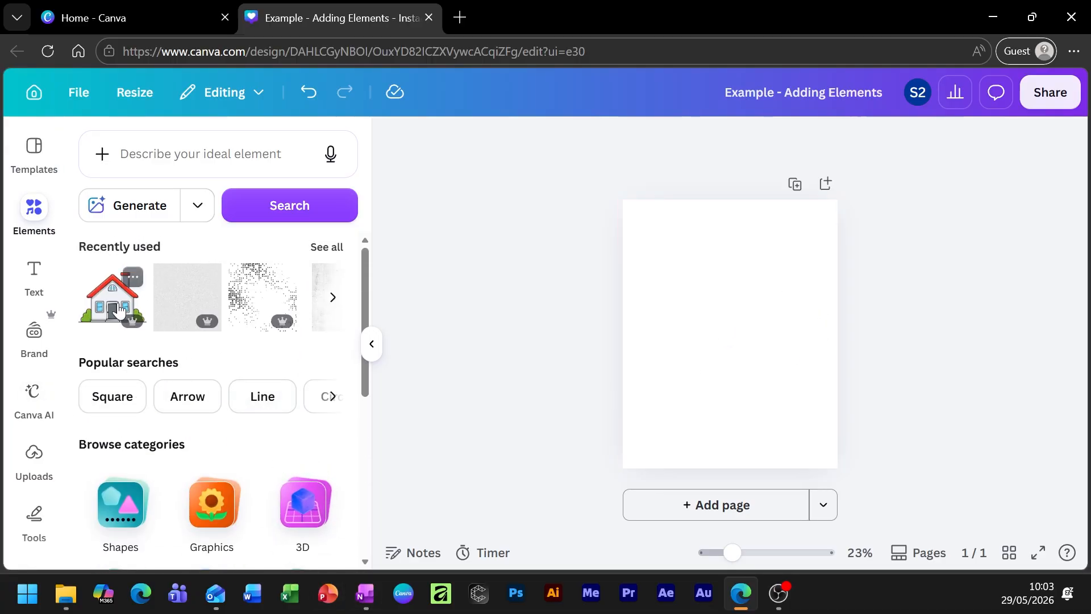
- Open the Shapes category and look through its groups, from Lines down to Abstract shapes
{"action": "scroll", "coordinate": [137, 324], "scroll_direction": "down", "scroll_amount": 3}
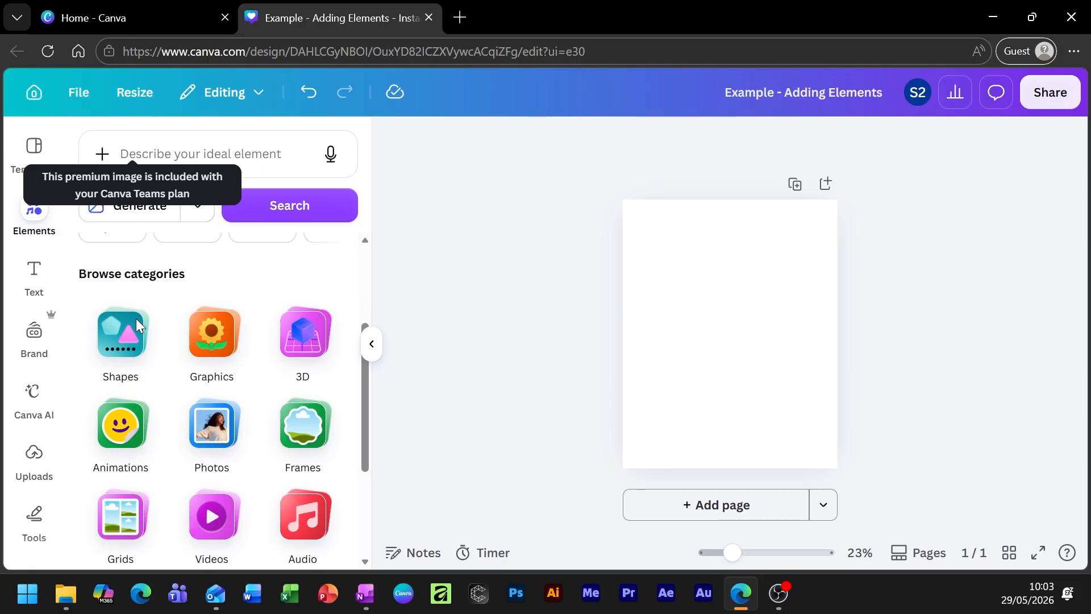
{"action": "left_click", "coordinate": [117, 345]}
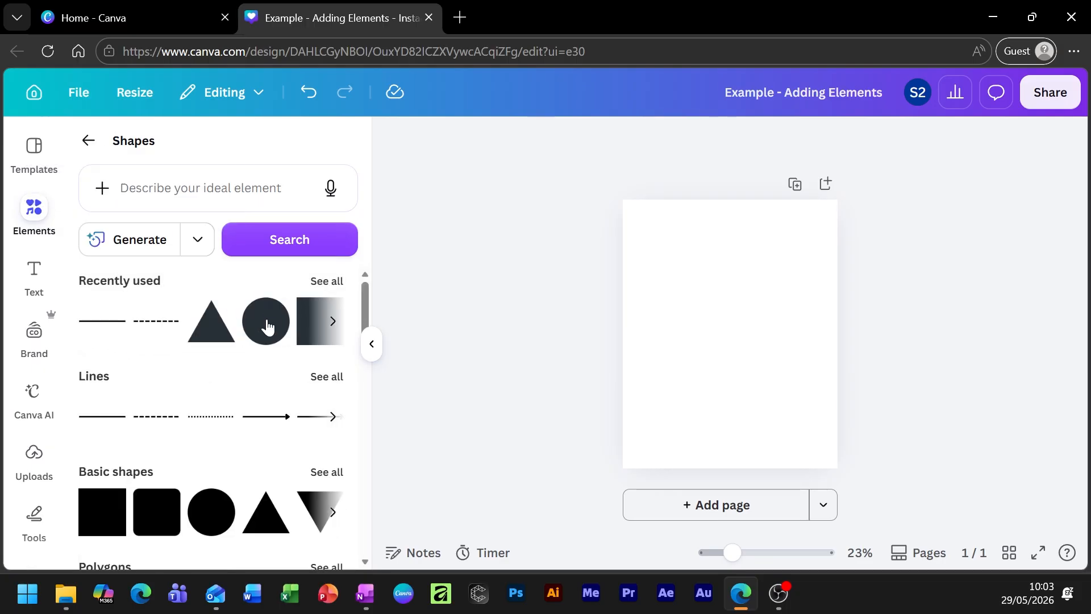
{"action": "scroll", "coordinate": [281, 336], "scroll_direction": "down", "scroll_amount": 10}
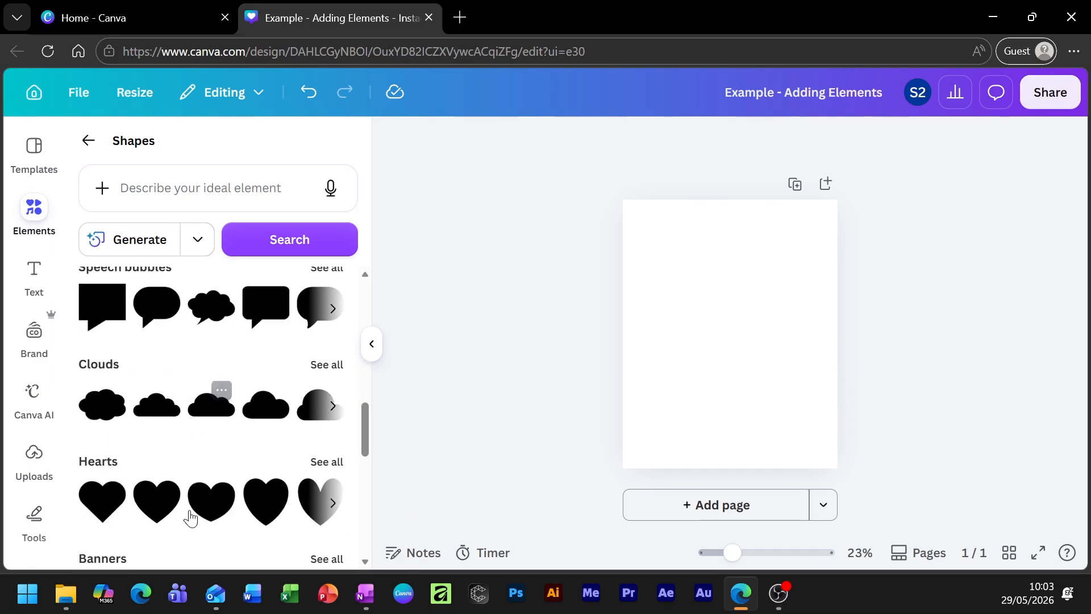
{"action": "scroll", "coordinate": [204, 454], "scroll_direction": "down", "scroll_amount": 8}
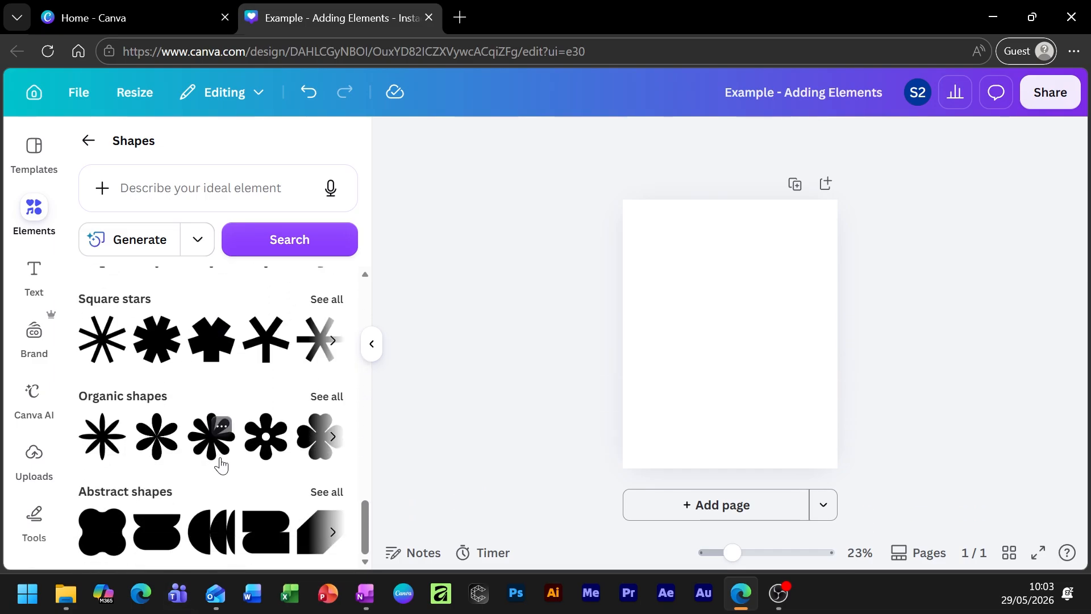
{"action": "scroll", "coordinate": [216, 462], "scroll_direction": "up", "scroll_amount": 18}
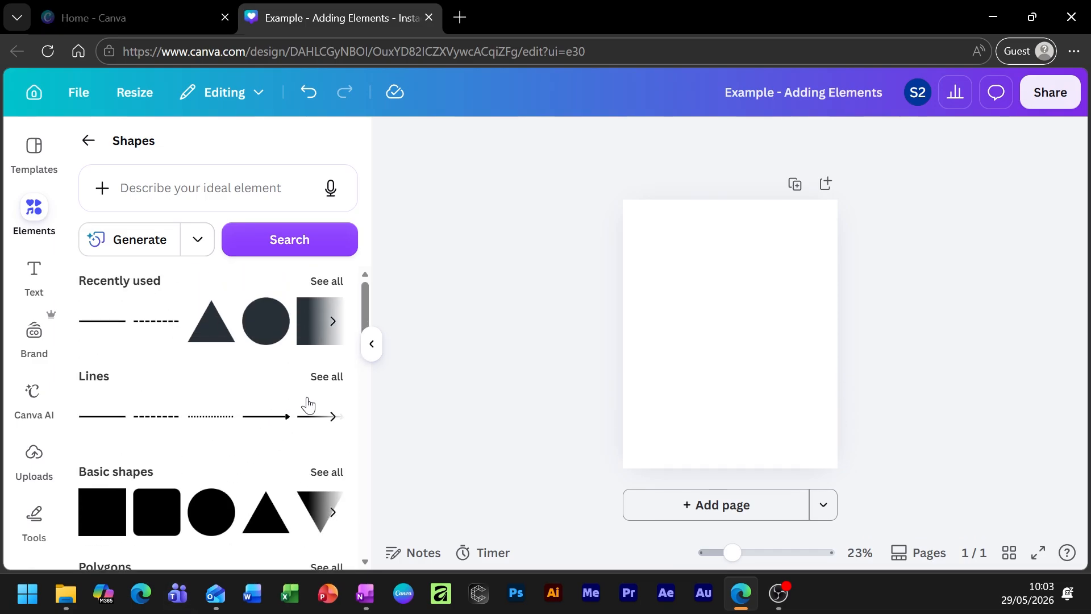
- View the complete Basic shapes collection, and return to the Shapes category to look over its other groups
{"action": "left_click", "coordinate": [329, 476]}
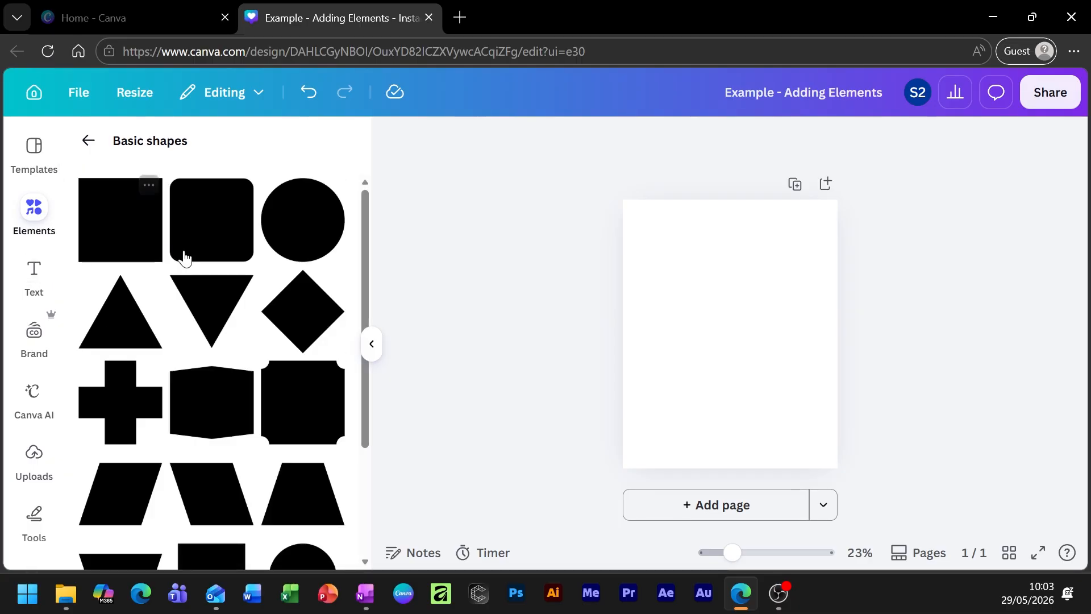
{"action": "scroll", "coordinate": [245, 419], "scroll_direction": "down", "scroll_amount": 5}
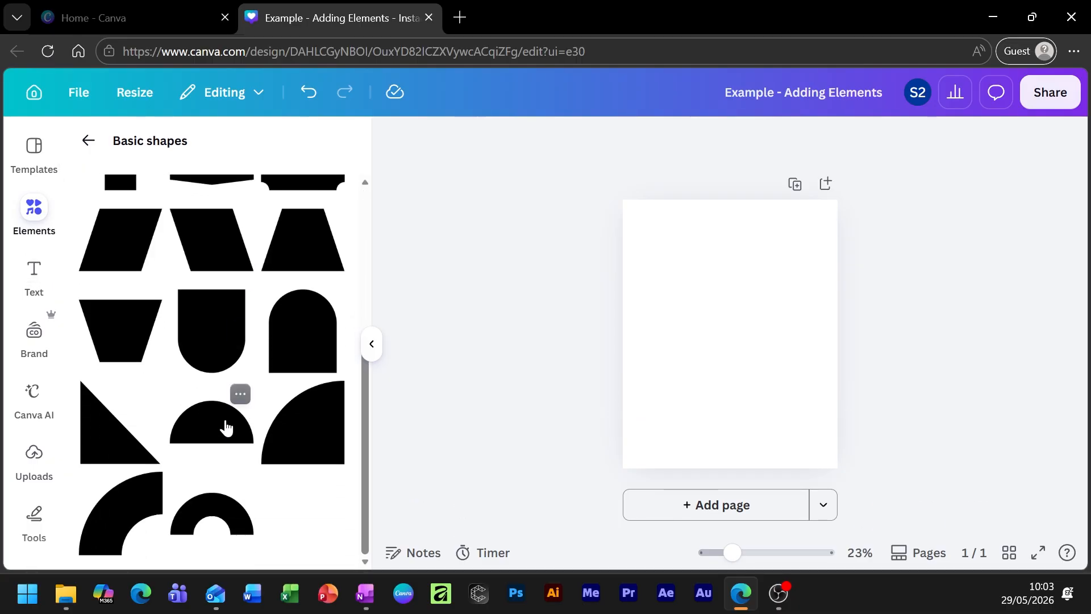
{"action": "scroll", "coordinate": [226, 427], "scroll_direction": "up", "scroll_amount": 5}
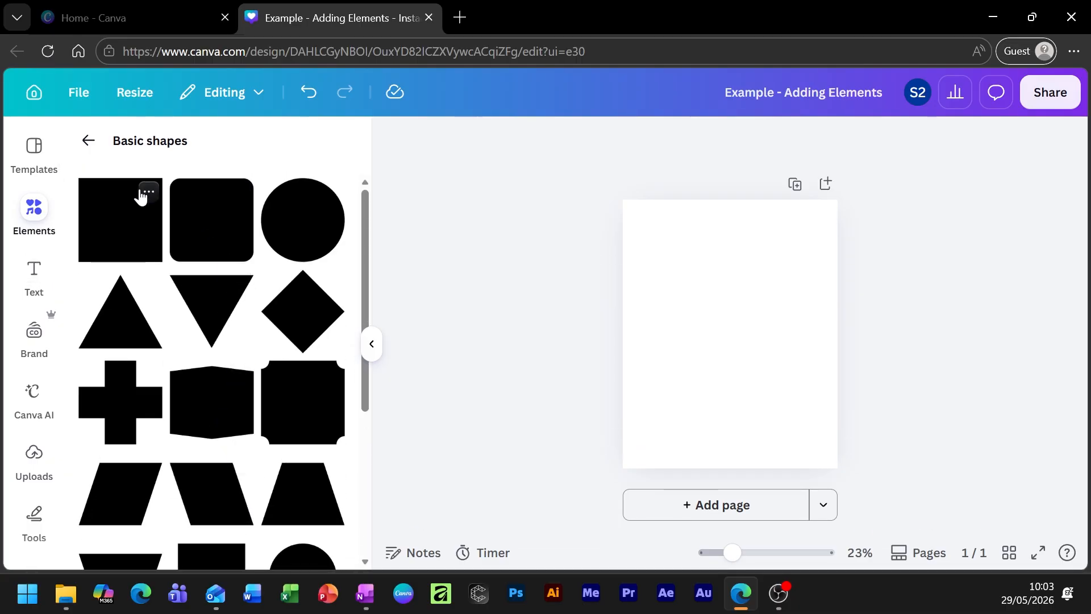
{"action": "left_click", "coordinate": [88, 141]}
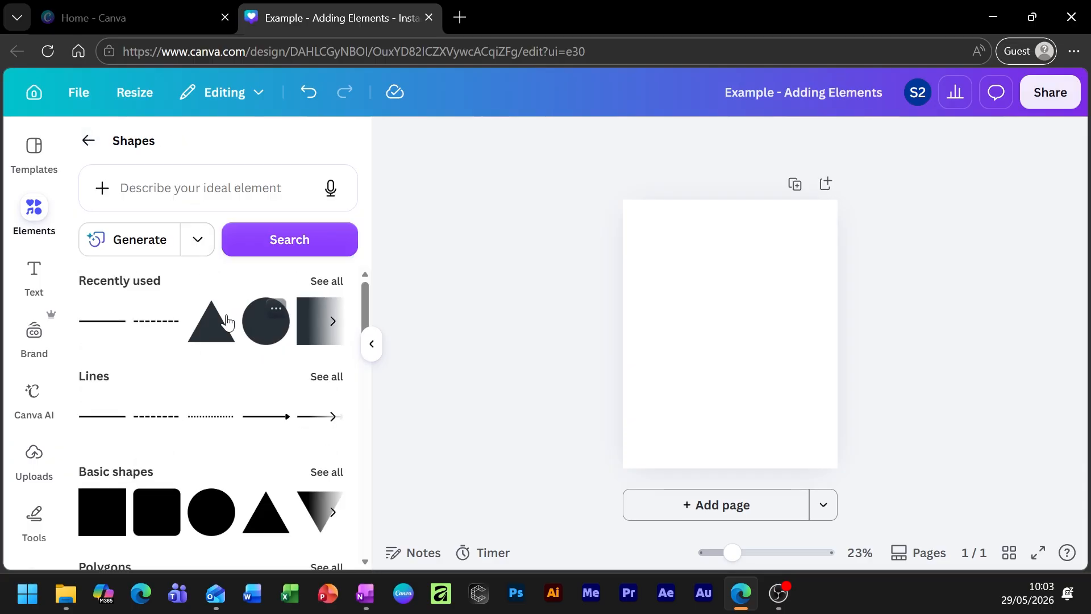
{"action": "scroll", "coordinate": [217, 313], "scroll_direction": "down", "scroll_amount": 5}
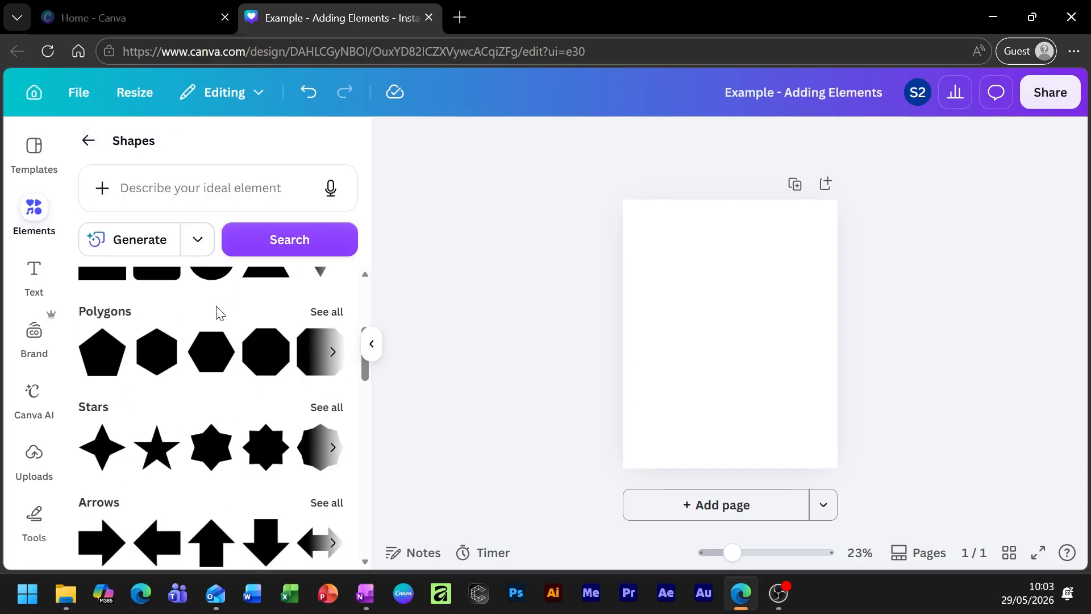
{"action": "scroll", "coordinate": [216, 313], "scroll_direction": "up", "scroll_amount": 5}
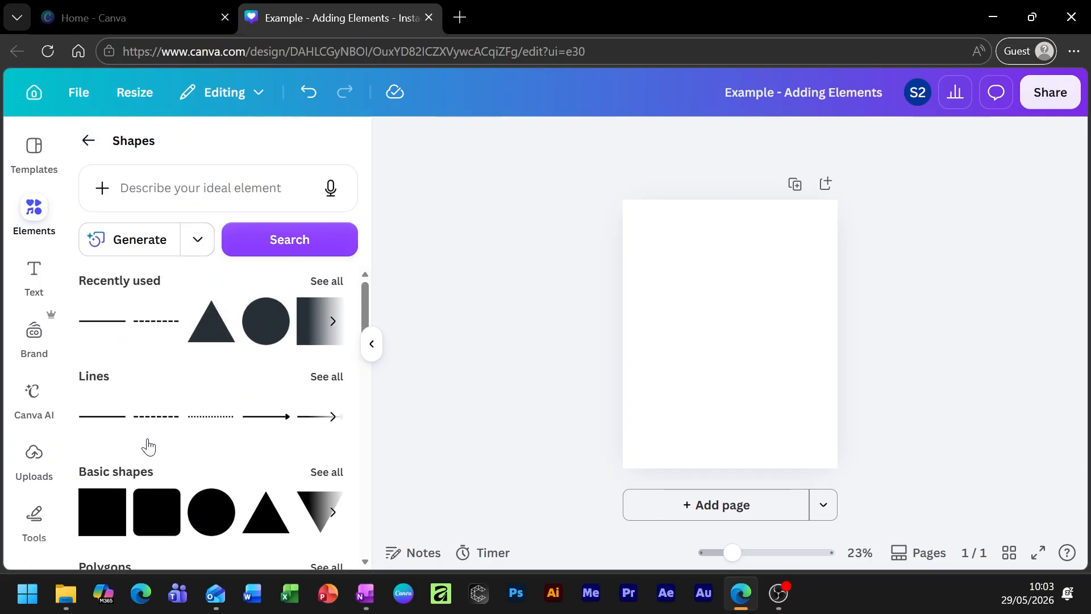
- Add the plain square from the Basic shapes group to the page and select it
{"action": "scroll", "coordinate": [265, 403], "scroll_direction": "down", "scroll_amount": 3}
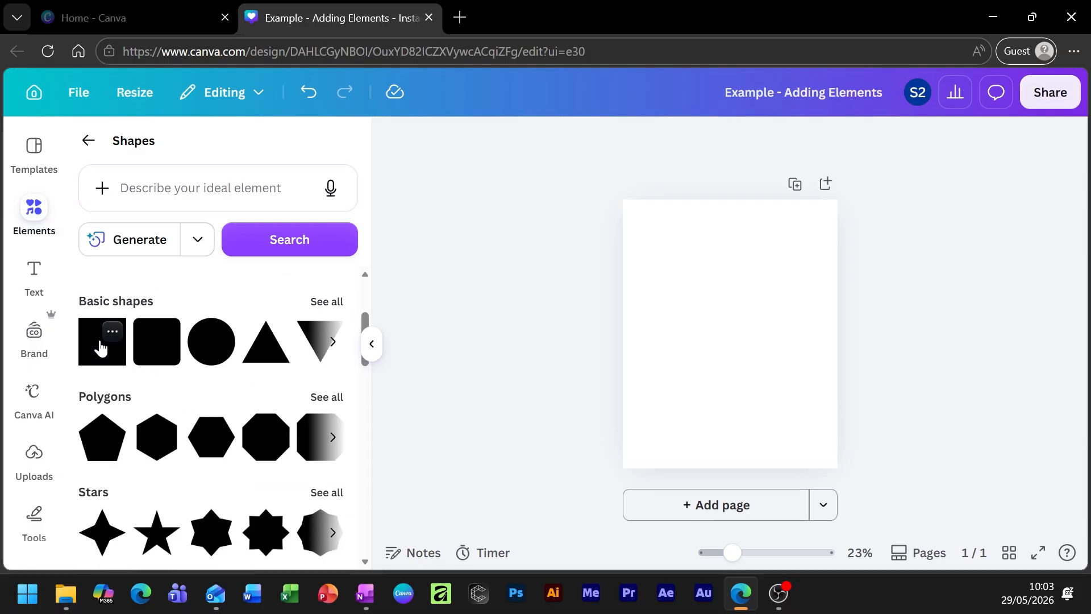
{"action": "left_click", "coordinate": [101, 348]}
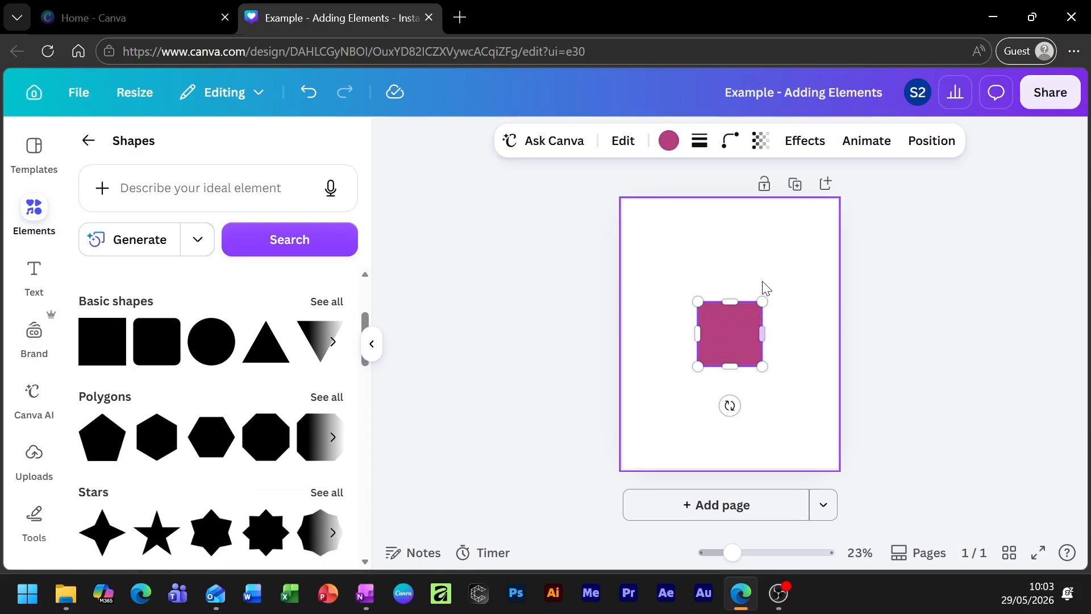
{"action": "left_click", "coordinate": [753, 265]}
{"action": "left_click", "coordinate": [556, 410]}
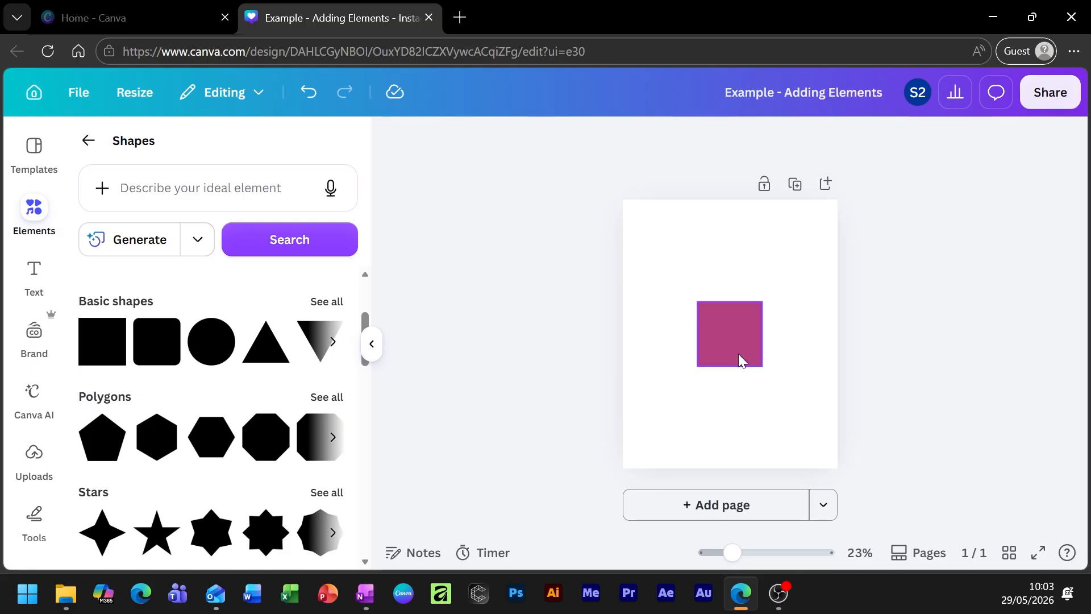
{"action": "left_click", "coordinate": [730, 340]}
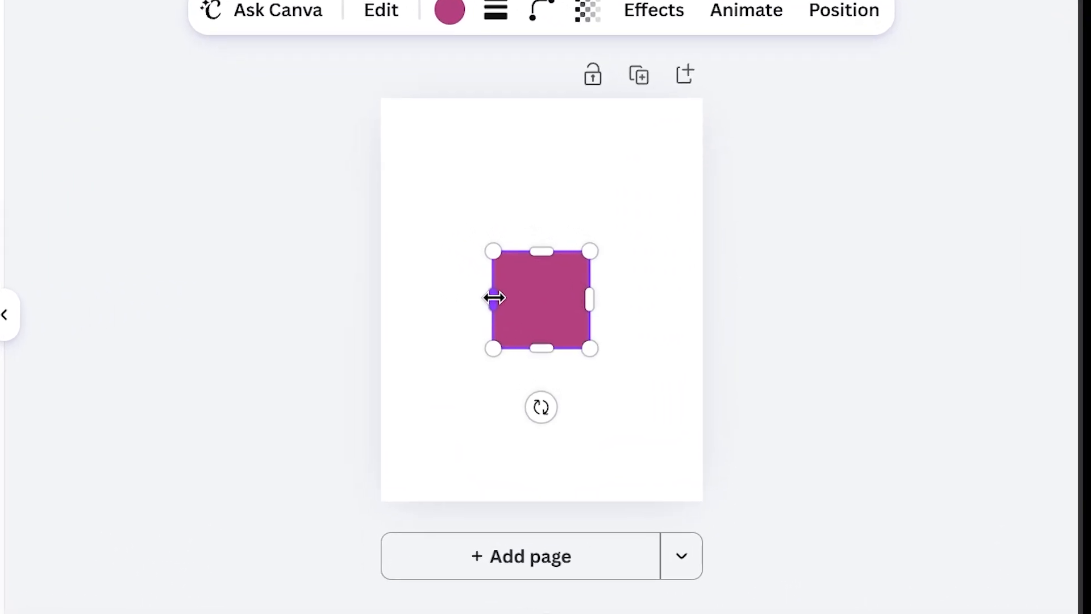
- Try stretching and narrowing the square from its left edge, and undo the width changes
{"action": "left_click_drag", "start_coordinate": [698, 335], "coordinate": [648, 337]}
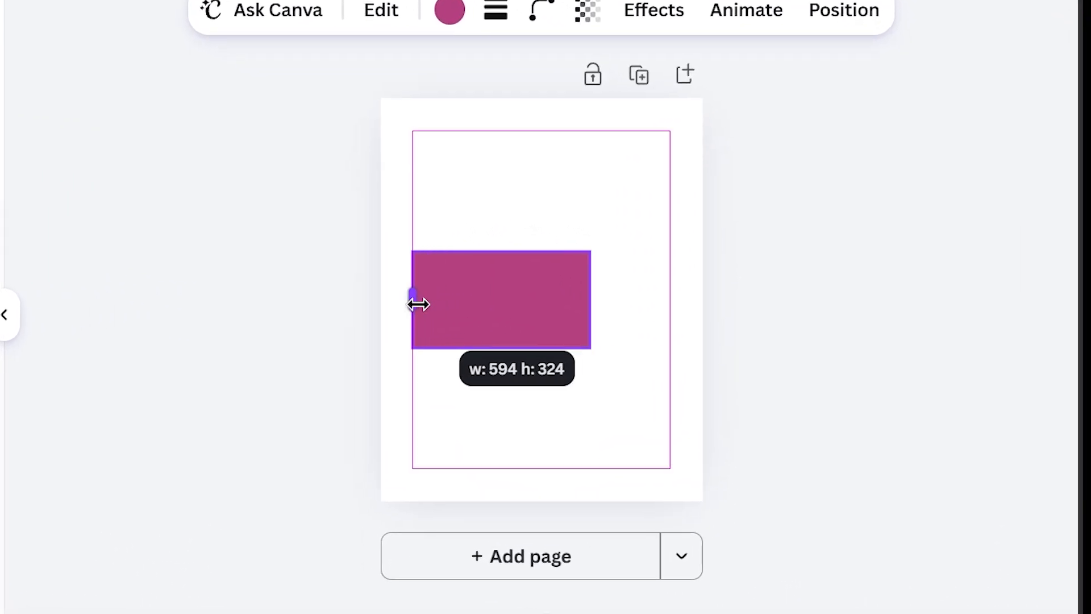
{"action": "mouse_move", "coordinate": [419, 304]}
{"action": "left_mouse_down"}
{"action": "mouse_move", "coordinate": [477, 301]}
{"action": "mouse_move", "coordinate": [431, 304]}
{"action": "left_mouse_up"}
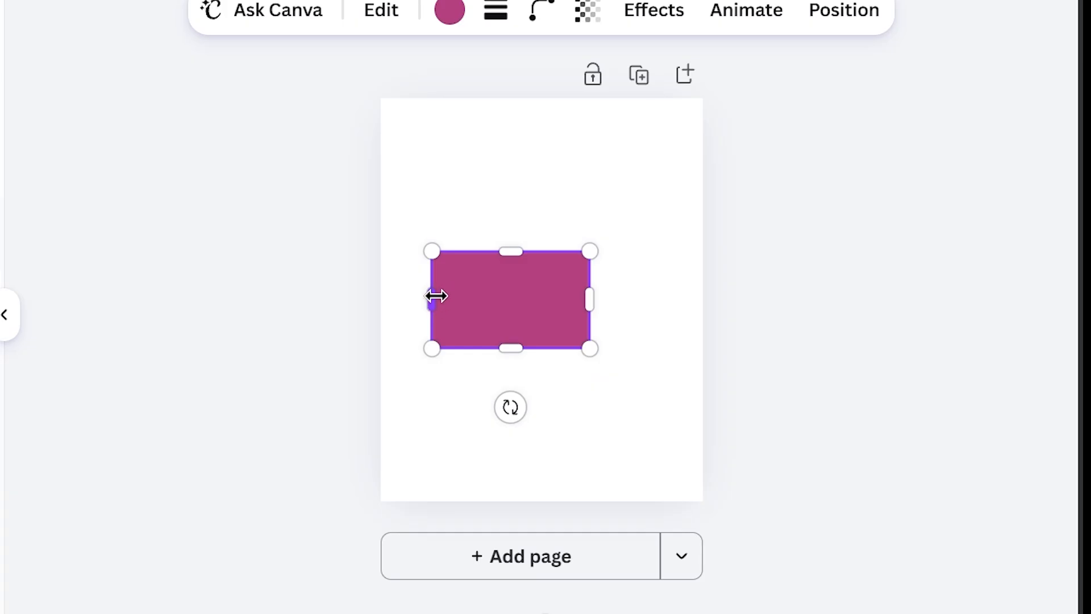
{"action": "left_click_drag", "start_coordinate": [437, 296], "coordinate": [467, 313]}
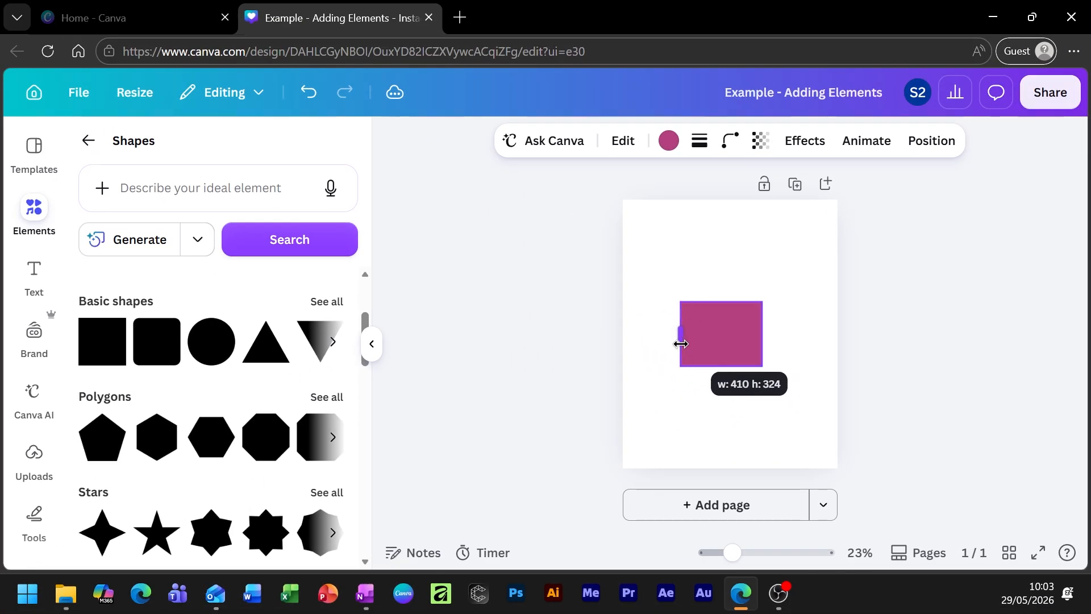
{"action": "mouse_move", "coordinate": [680, 344]}
{"action": "left_mouse_down"}
{"action": "mouse_move", "coordinate": [653, 348]}
{"action": "mouse_move", "coordinate": [700, 340]}
{"action": "left_mouse_up"}
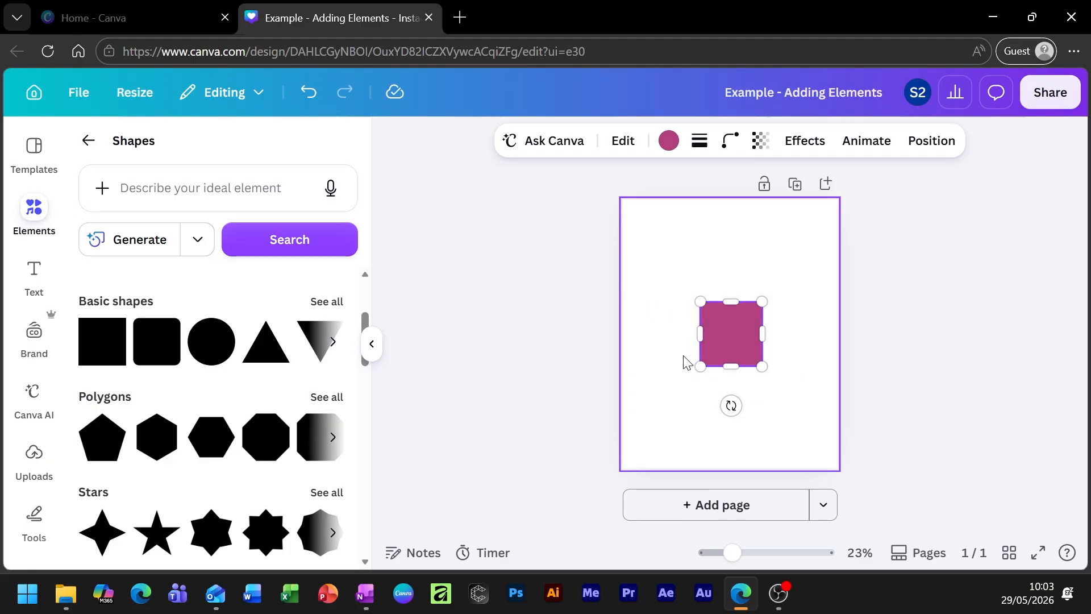
{"action": "key", "text": "ctrl+z"}
{"action": "key", "text": "ctrl+y"}
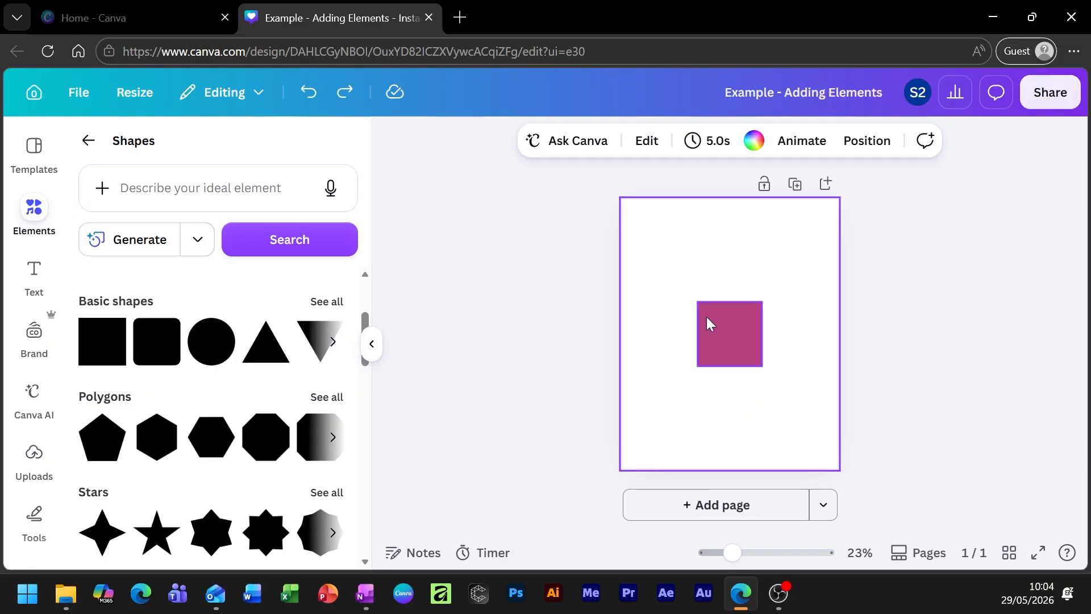
- Nudge the square slightly to the right, try resizing it proportionally from its upper-left corner, and undo the resizing
{"action": "left_click_drag", "start_coordinate": [706, 319], "coordinate": [711, 317]}
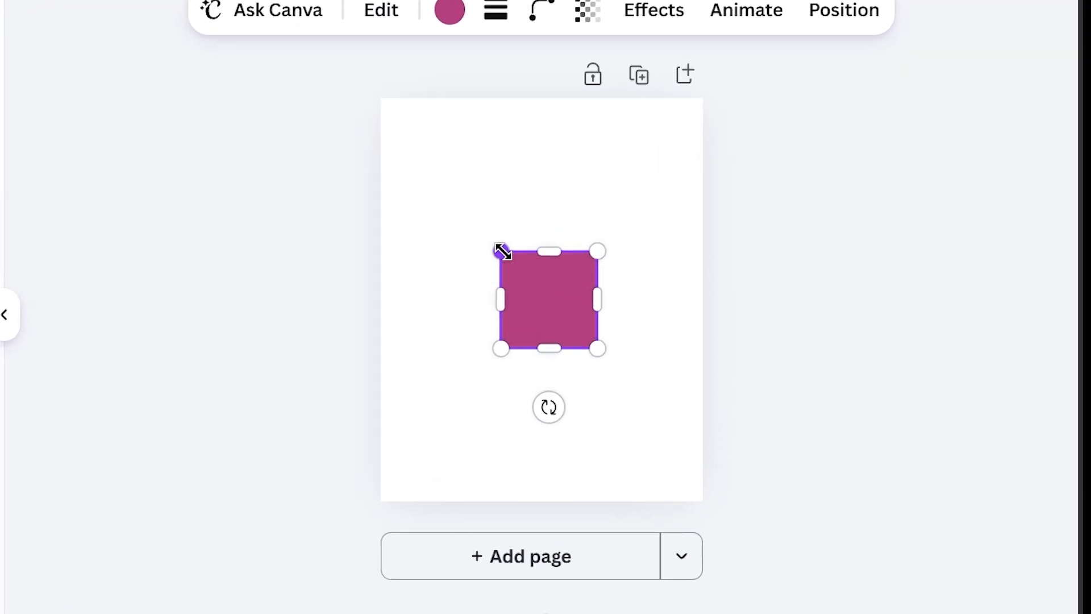
{"action": "left_click_drag", "start_coordinate": [703, 302], "coordinate": [691, 296]}
{"action": "left_click_drag", "start_coordinate": [482, 243], "coordinate": [465, 270]}
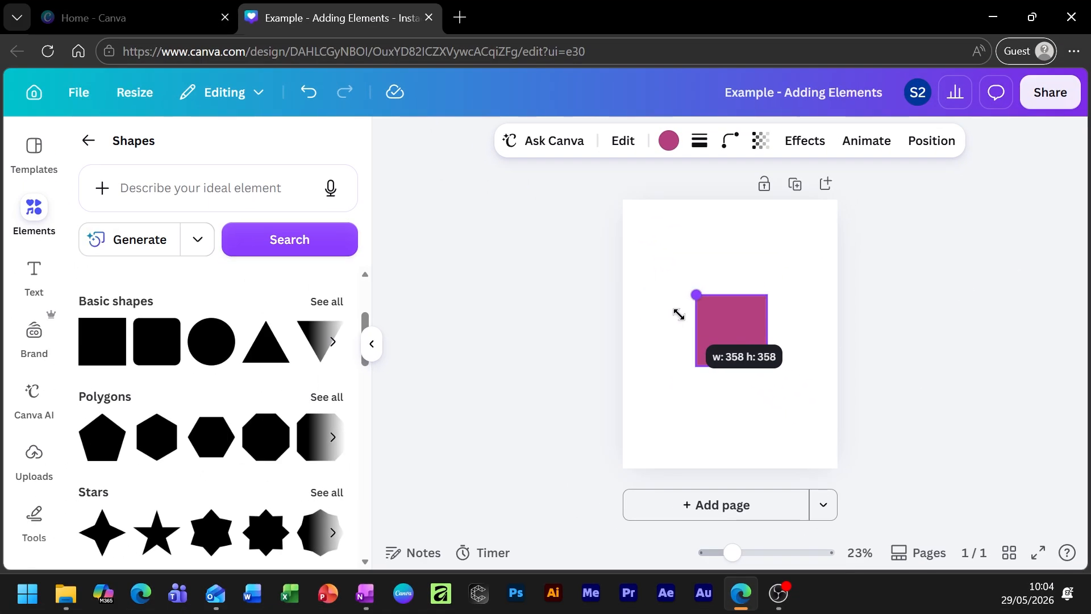
{"action": "left_click_drag", "start_coordinate": [679, 314], "coordinate": [688, 289]}
{"action": "key", "text": "ctrl+z"}
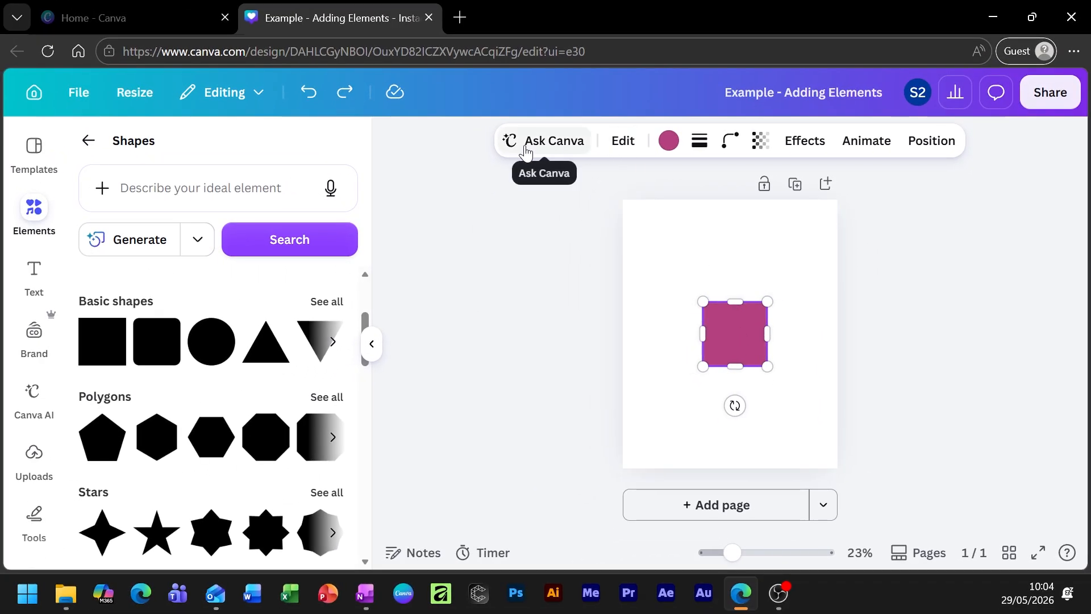
- Compare the editing options offered for the selected square with those for the page, including the page's background colors
{"action": "left_click", "coordinate": [903, 301]}
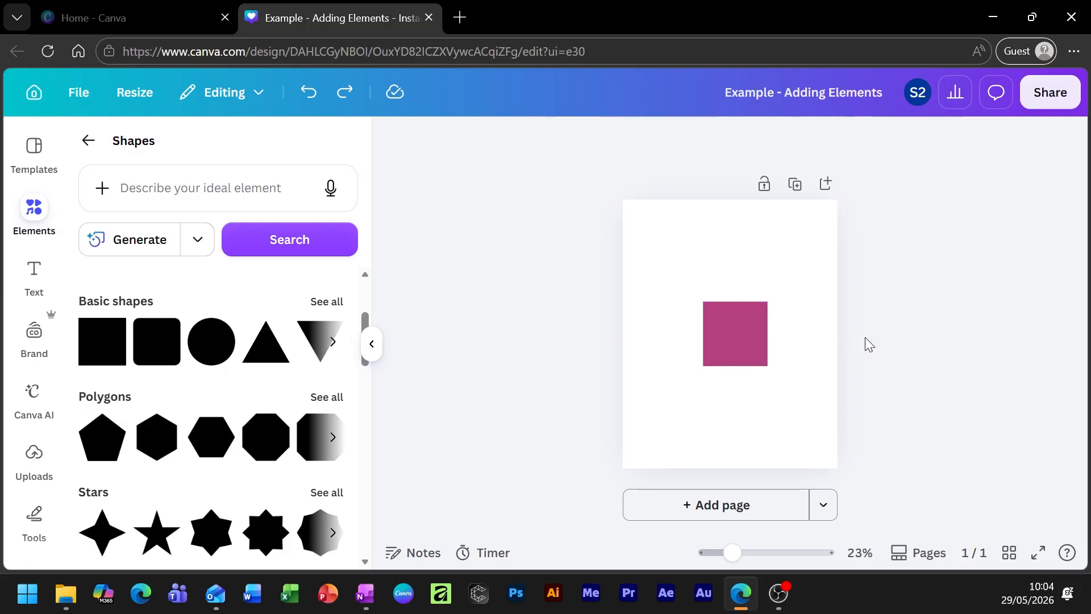
{"action": "left_click", "coordinate": [736, 336]}
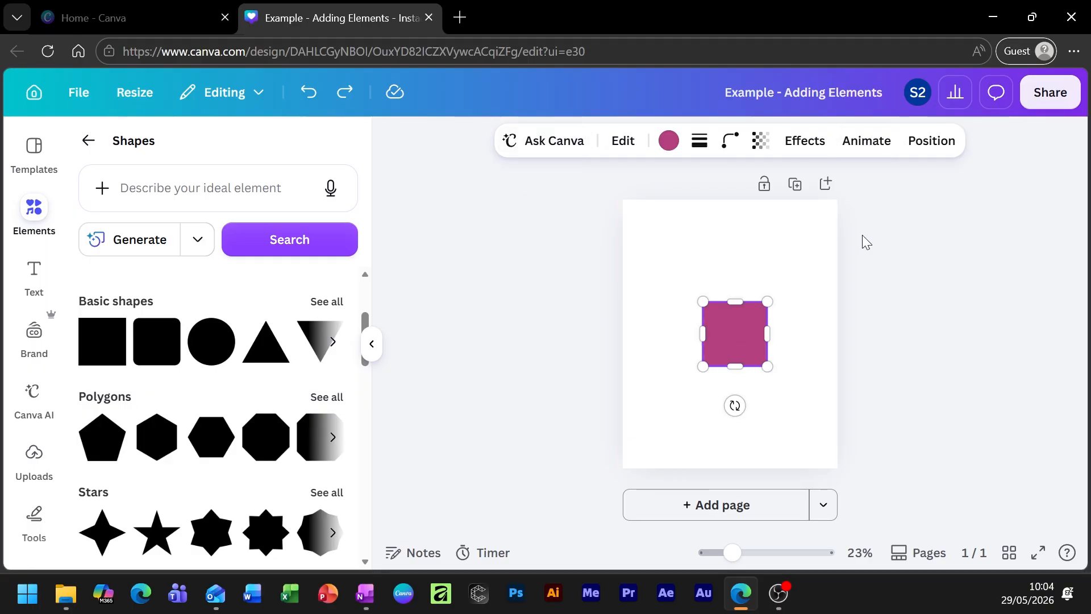
{"action": "left_click", "coordinate": [776, 243]}
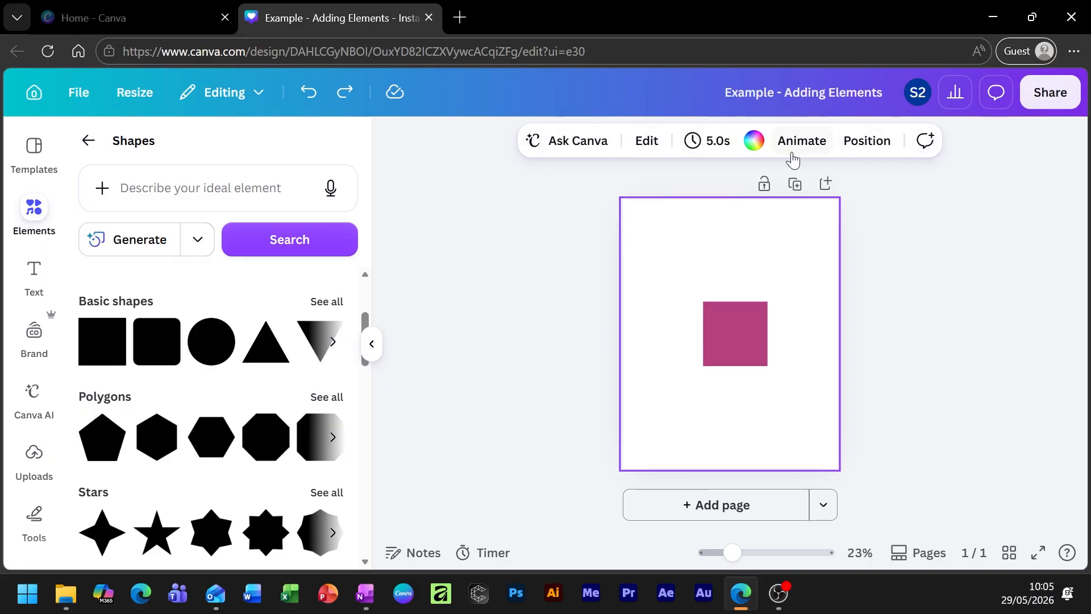
{"action": "left_click", "coordinate": [762, 142]}
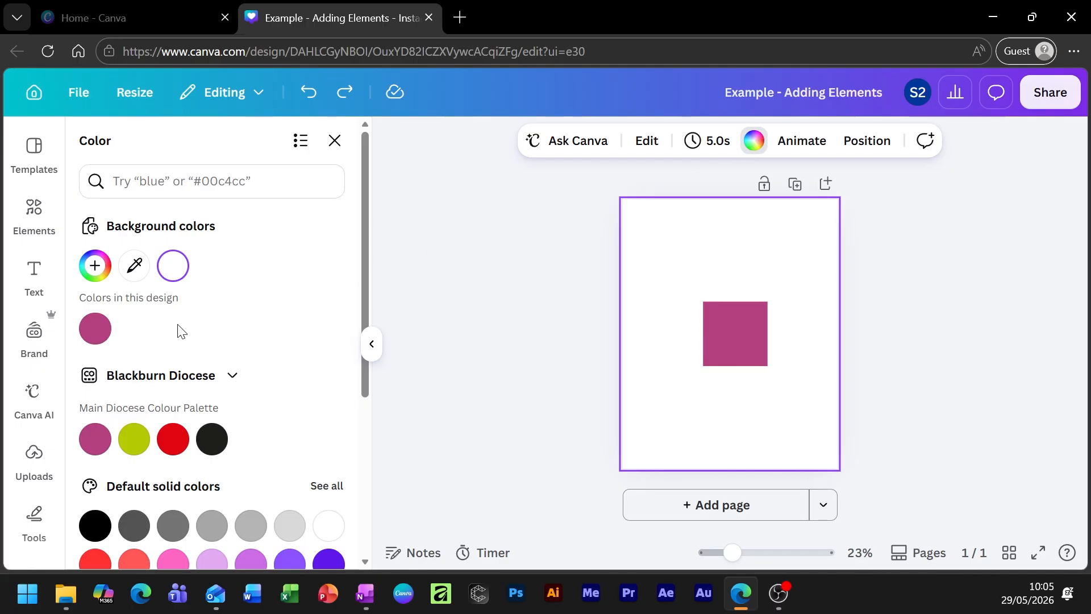
{"action": "left_click", "coordinate": [711, 234]}
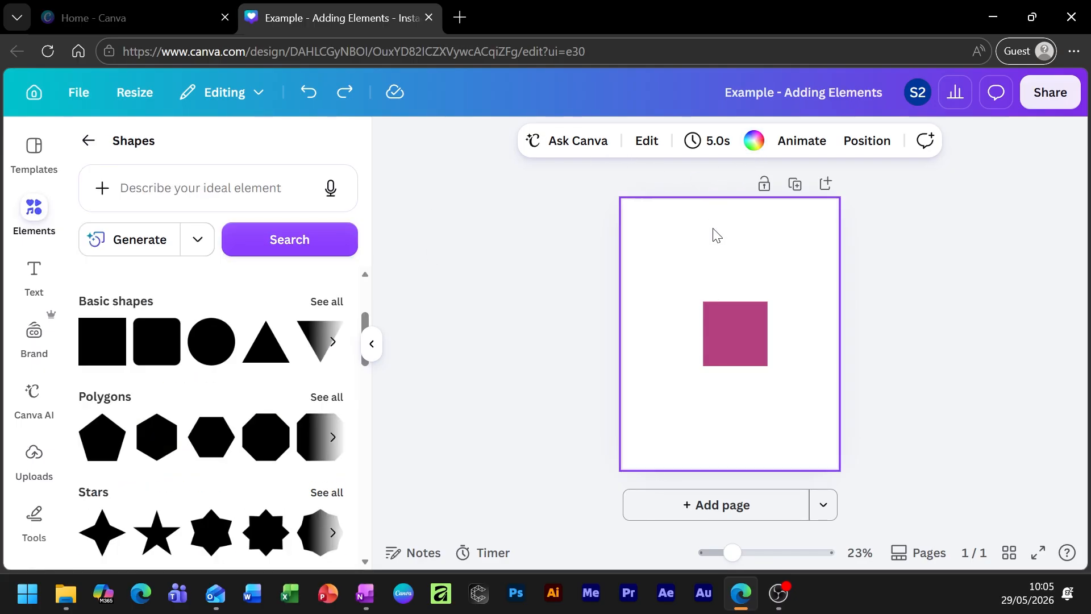
- Recentre the square on the page and try rotating it
{"action": "left_click", "coordinate": [901, 378]}
{"action": "mouse_move", "coordinate": [736, 339]}
{"action": "left_mouse_down"}
{"action": "mouse_move", "coordinate": [738, 301]}
{"action": "mouse_move", "coordinate": [721, 331]}
{"action": "mouse_move", "coordinate": [733, 334]}
{"action": "left_mouse_up"}
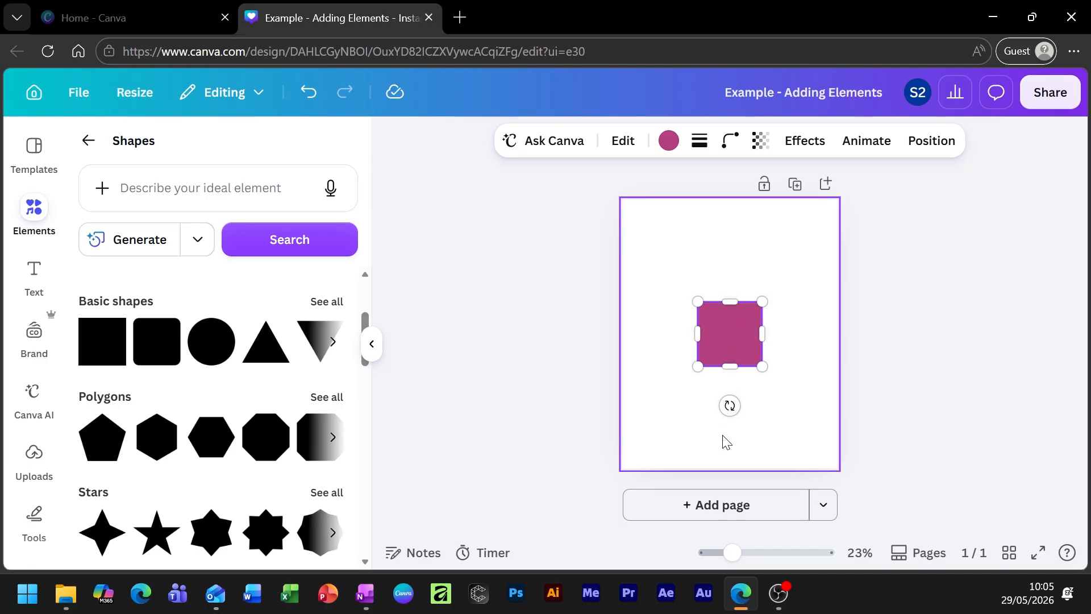
{"action": "left_click", "coordinate": [911, 365]}
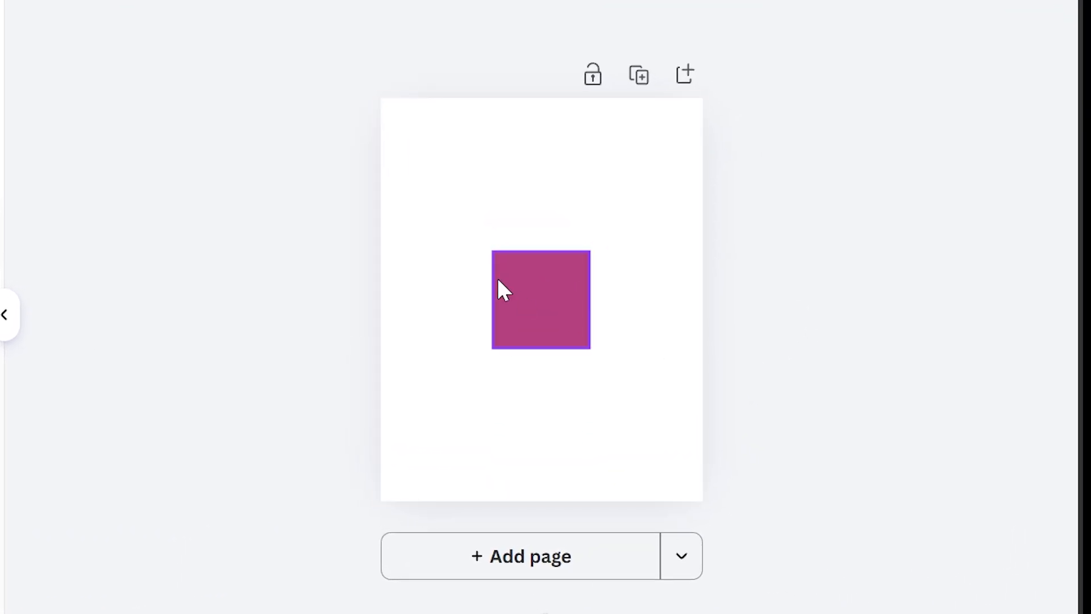
{"action": "left_click", "coordinate": [546, 312]}
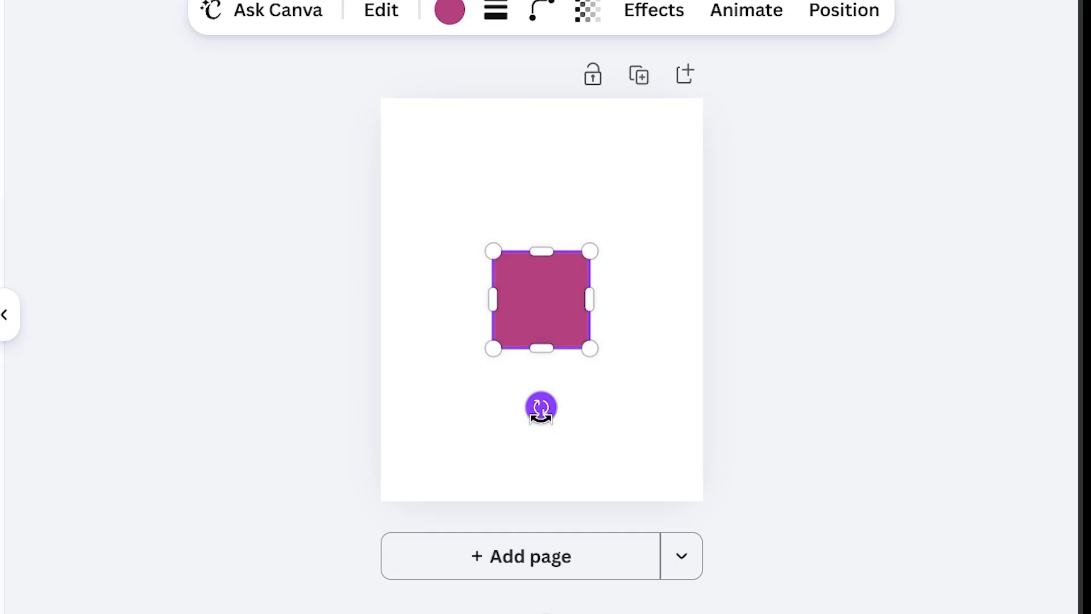
{"action": "left_click_drag", "start_coordinate": [541, 407], "coordinate": [538, 448]}
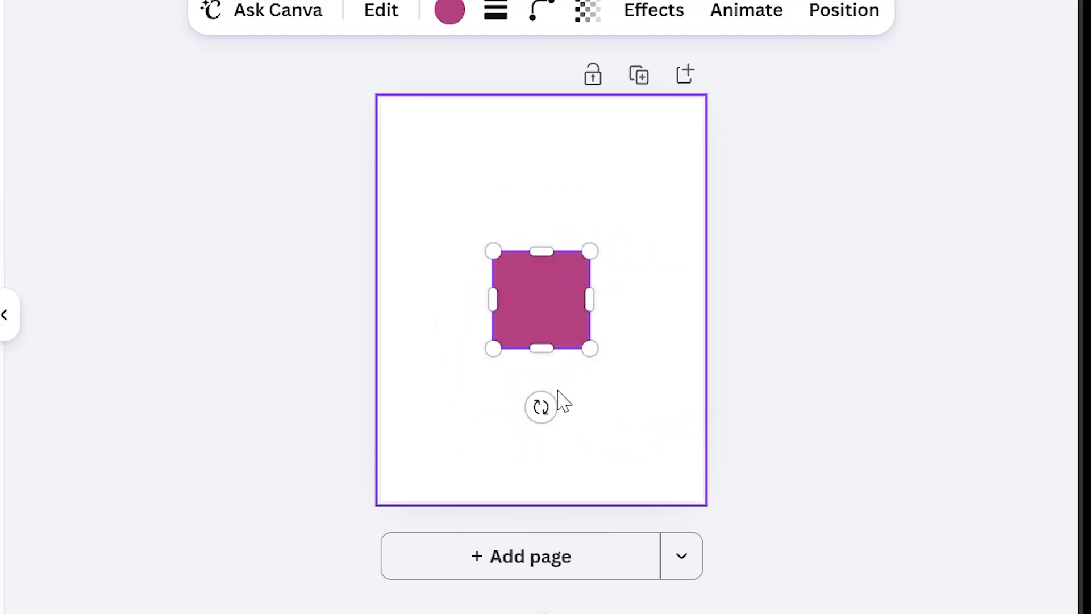
{"action": "left_click", "coordinate": [585, 409]}
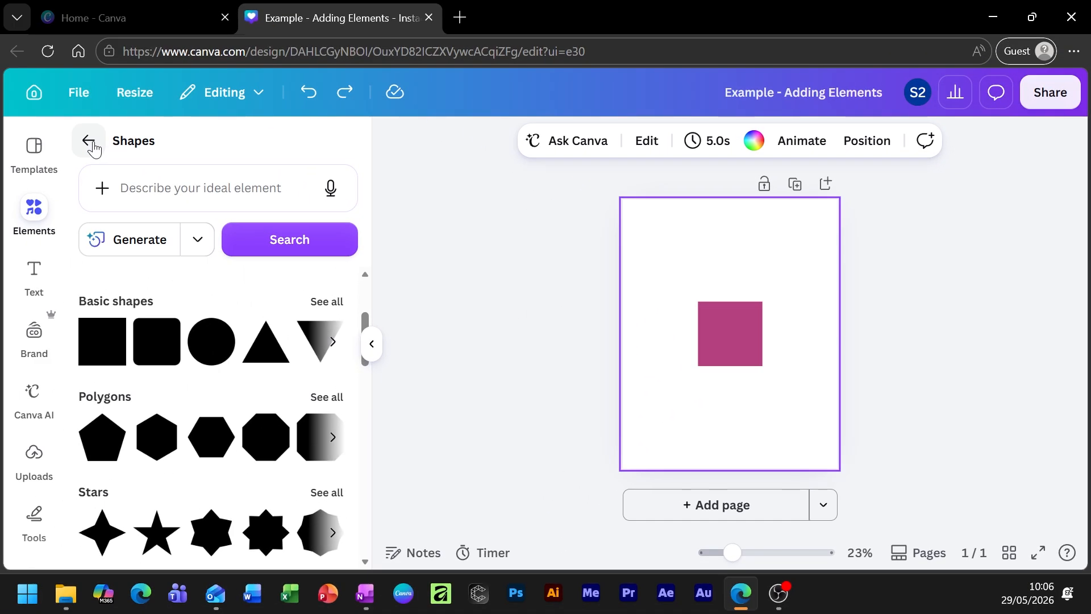
- Return to the element categories and move the square to the upper-left area of the page
{"action": "left_click", "coordinate": [93, 146]}
{"action": "left_click_drag", "start_coordinate": [743, 341], "coordinate": [702, 290]}
{"action": "left_click", "coordinate": [742, 401]}
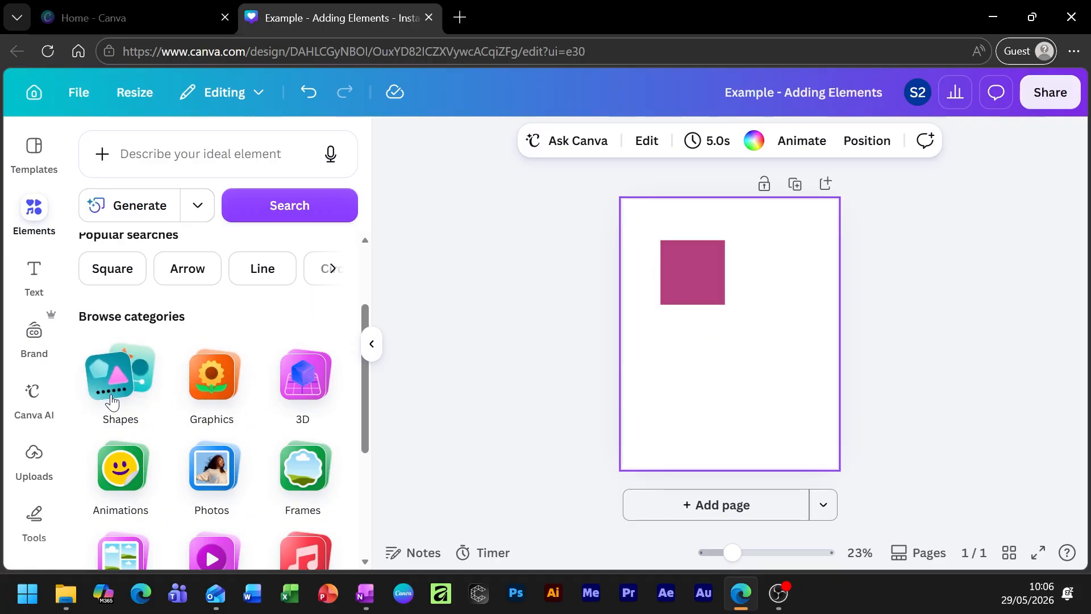
- Open the Photos category and search it for "windmils"
{"action": "scroll", "coordinate": [248, 399], "scroll_direction": "down", "scroll_amount": 2}
{"action": "left_click", "coordinate": [214, 392]}
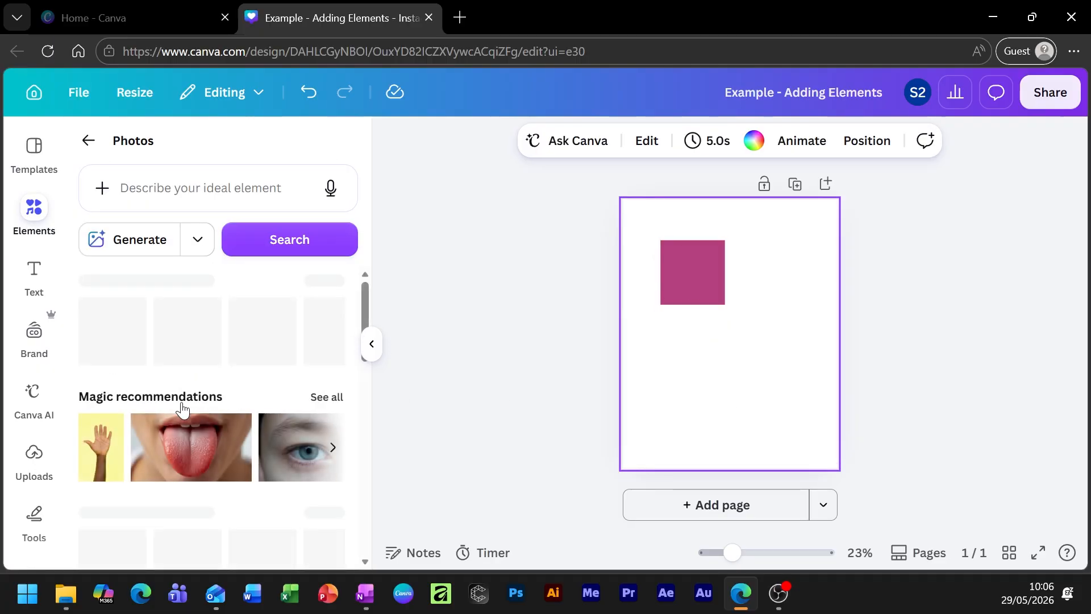
{"action": "left_click", "coordinate": [188, 188]}
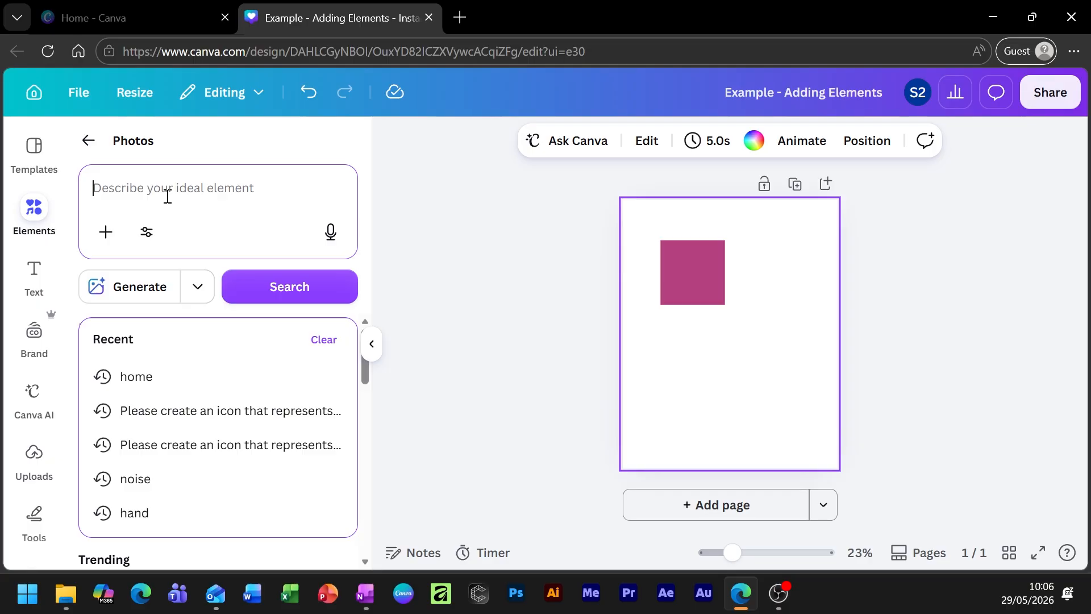
{"action": "type", "text": "windmils"}
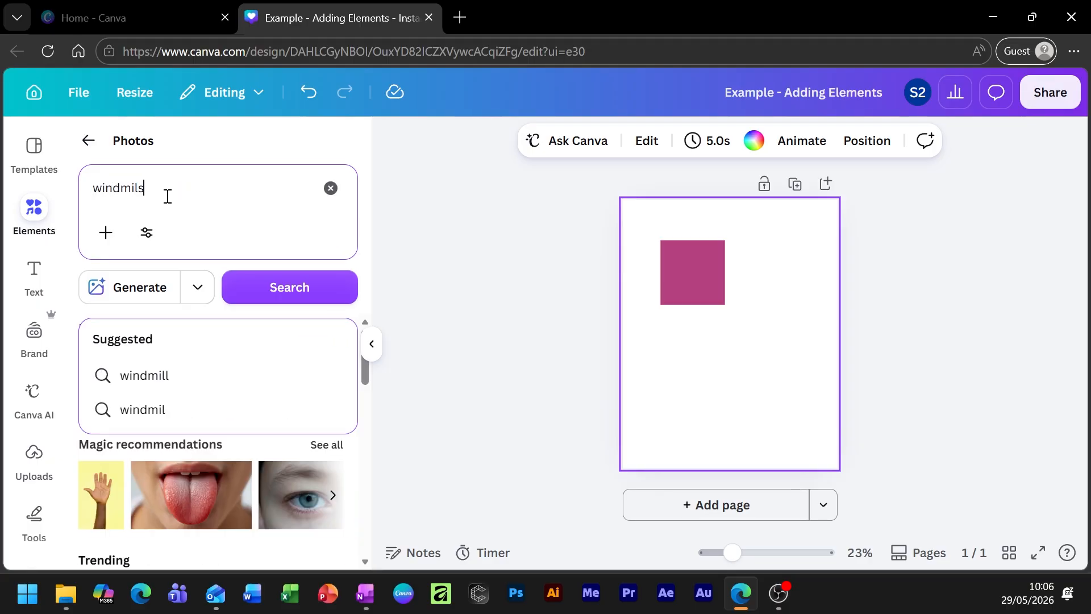
{"action": "key", "text": "Return"}
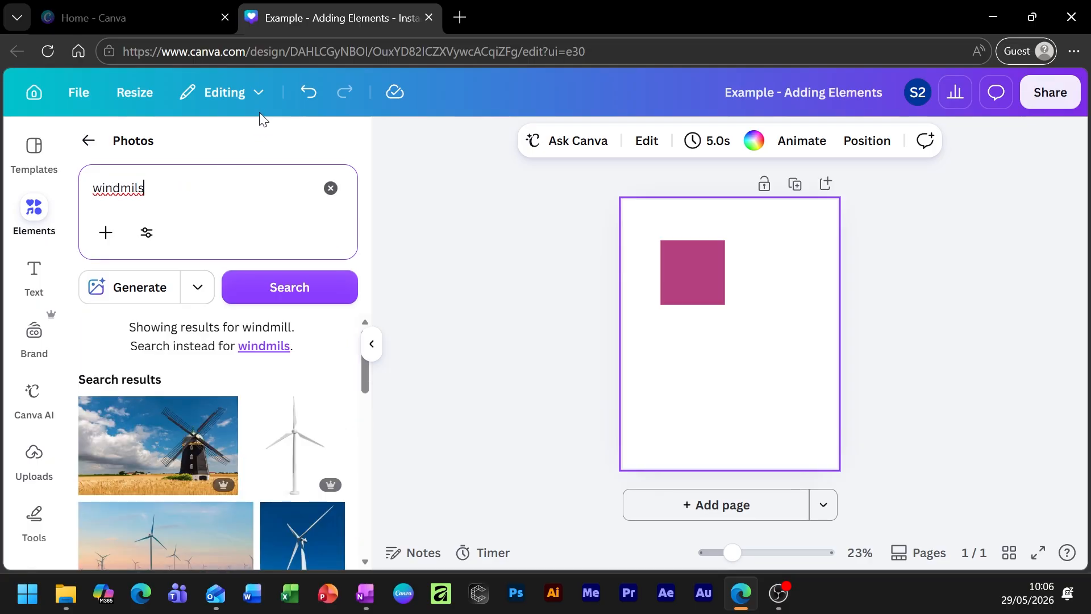
- Find the photo of a stone windmill in a field at sunset, add it to the page, and place it below the square
{"action": "scroll", "coordinate": [158, 384], "scroll_direction": "down", "scroll_amount": 3}
{"action": "scroll", "coordinate": [178, 432], "scroll_direction": "down", "scroll_amount": 3}
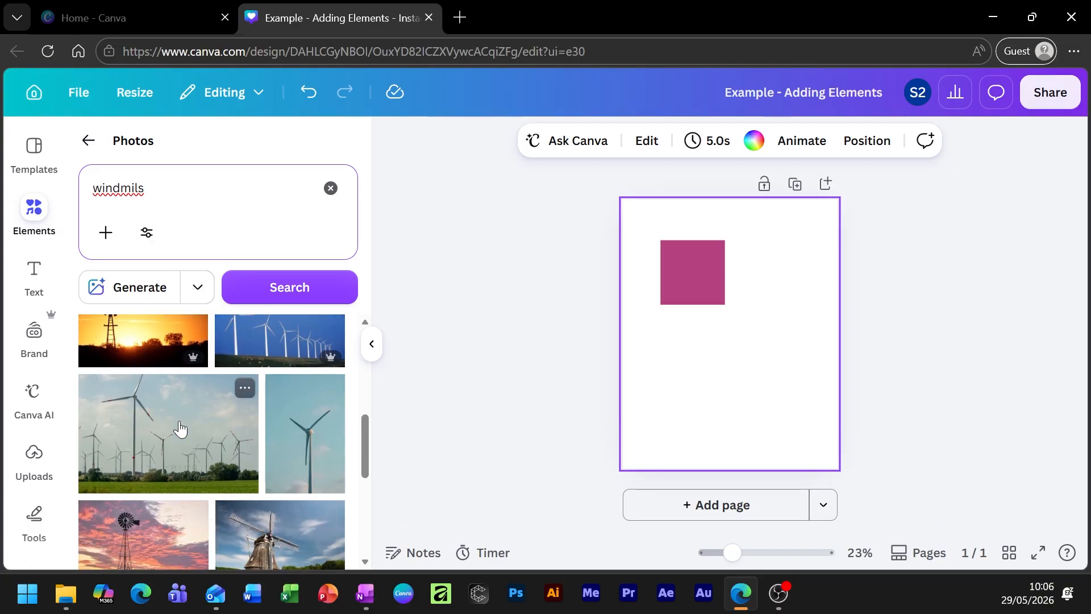
{"action": "scroll", "coordinate": [180, 429], "scroll_direction": "down", "scroll_amount": 5}
{"action": "scroll", "coordinate": [227, 461], "scroll_direction": "down", "scroll_amount": 3}
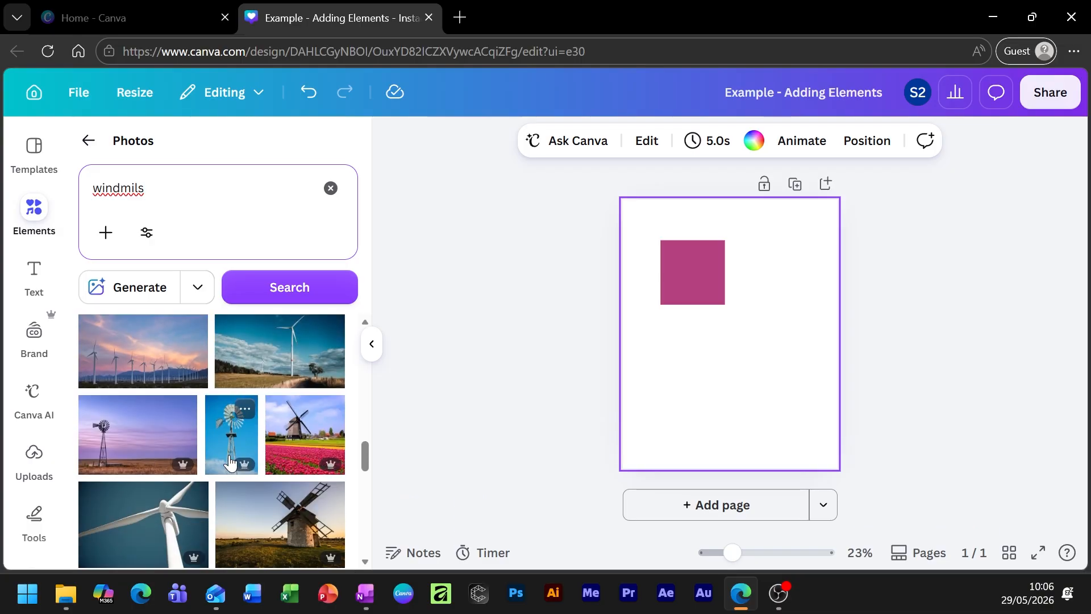
{"action": "scroll", "coordinate": [233, 449], "scroll_direction": "down", "scroll_amount": 3}
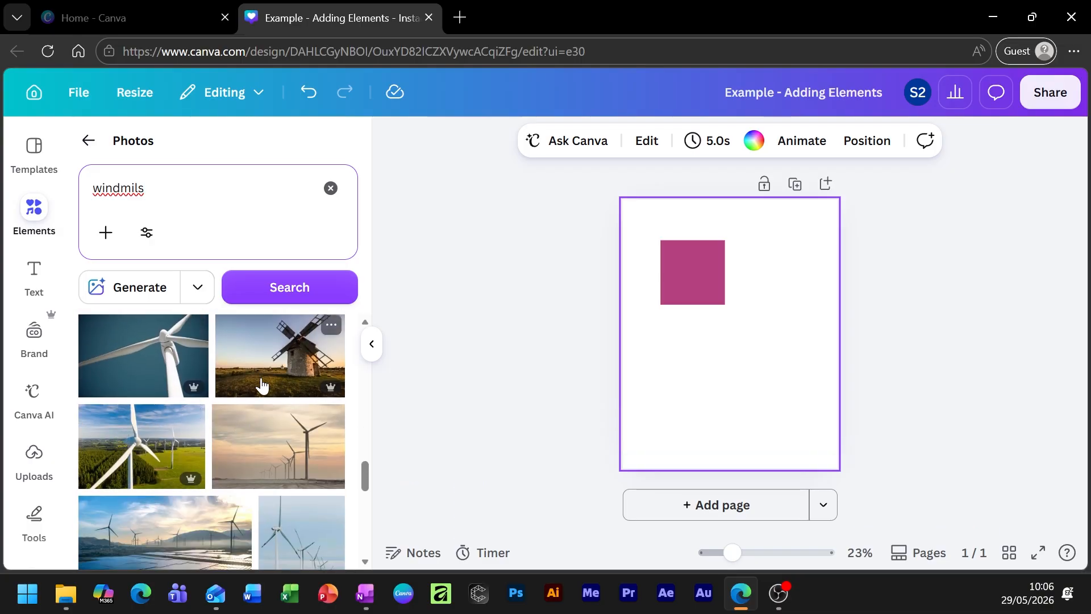
{"action": "left_click", "coordinate": [281, 349]}
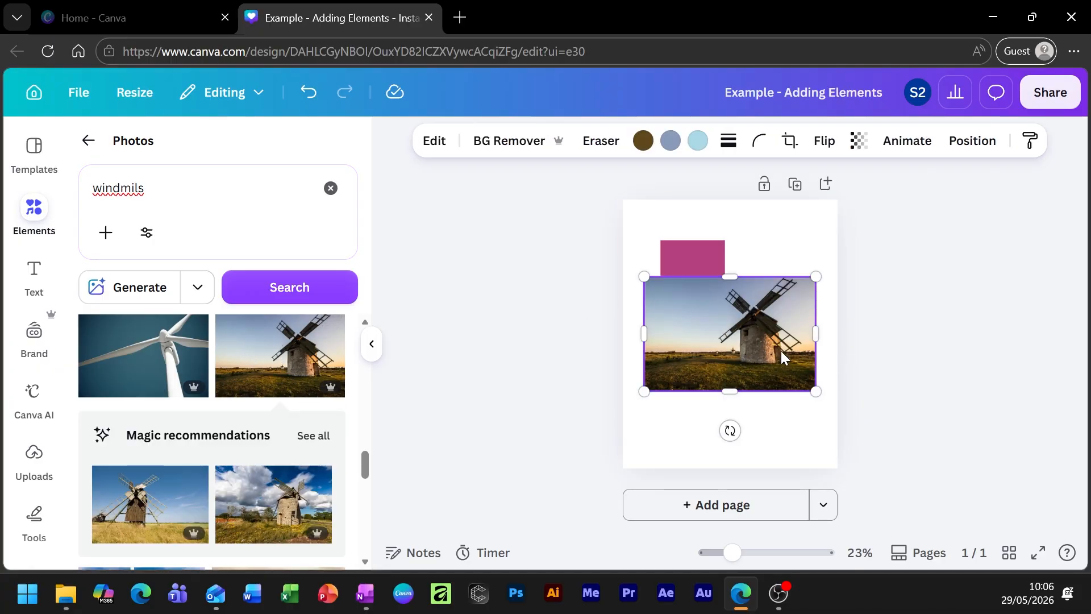
{"action": "left_click_drag", "start_coordinate": [715, 341], "coordinate": [722, 397]}
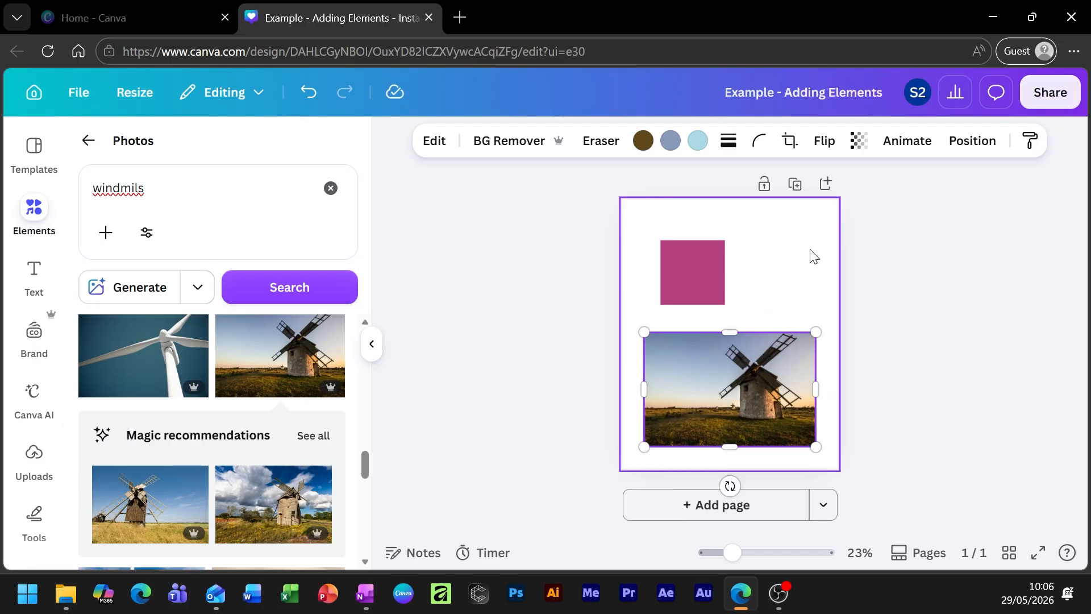
{"action": "left_click", "coordinate": [810, 319]}
{"action": "left_click", "coordinate": [725, 378]}
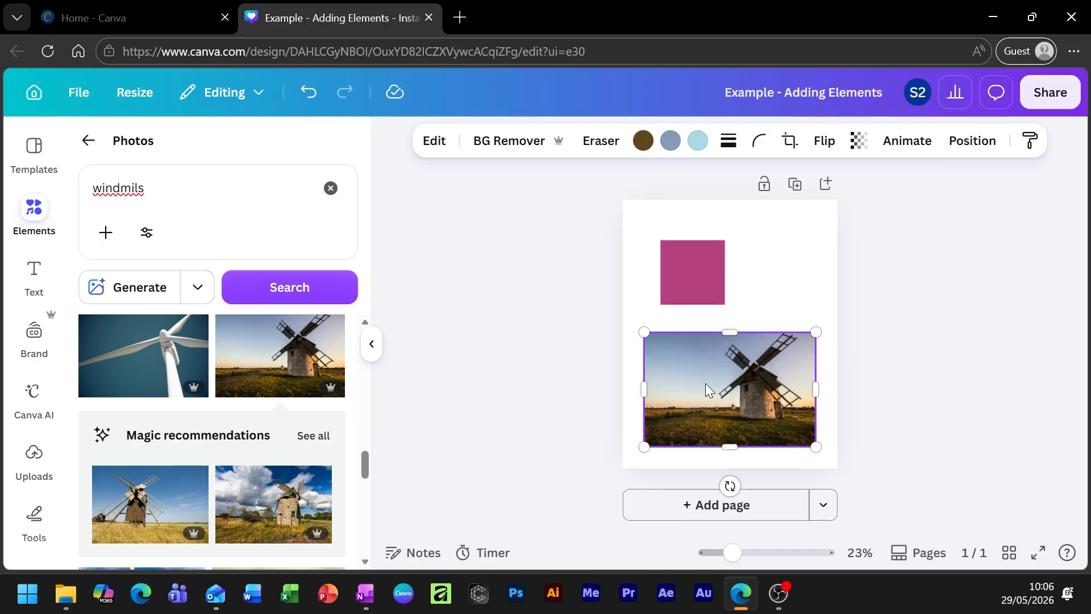
- Align the windmill photo with the page's upper-right corner, enlarge it to cover the whole page, and shift it right to reframe the windmill
{"action": "left_click_drag", "start_coordinate": [730, 411], "coordinate": [751, 278]}
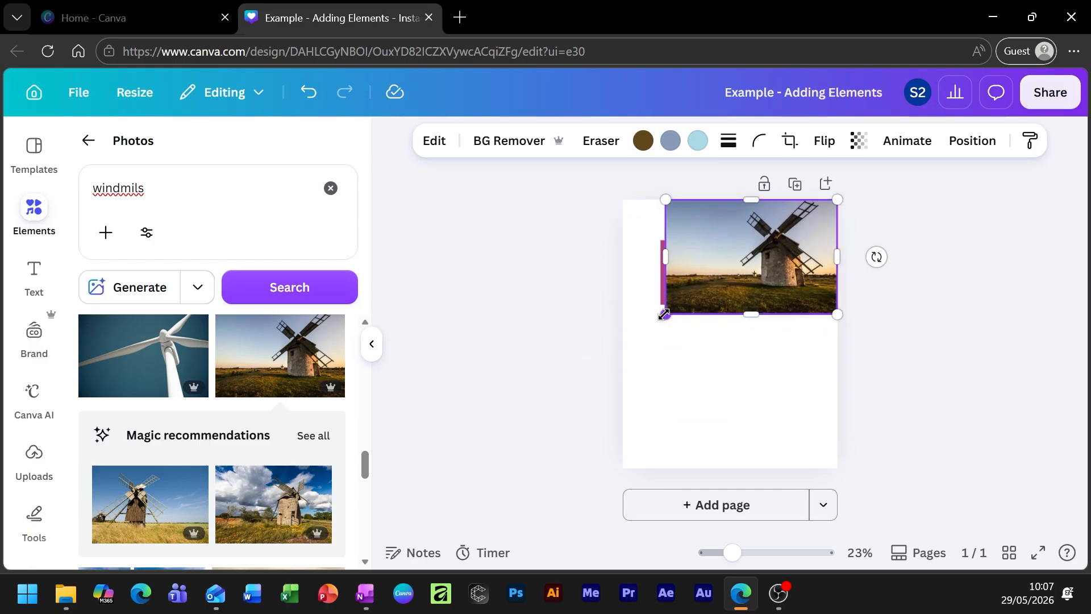
{"action": "left_click_drag", "start_coordinate": [664, 315], "coordinate": [434, 468]}
{"action": "left_click_drag", "start_coordinate": [738, 414], "coordinate": [798, 414]}
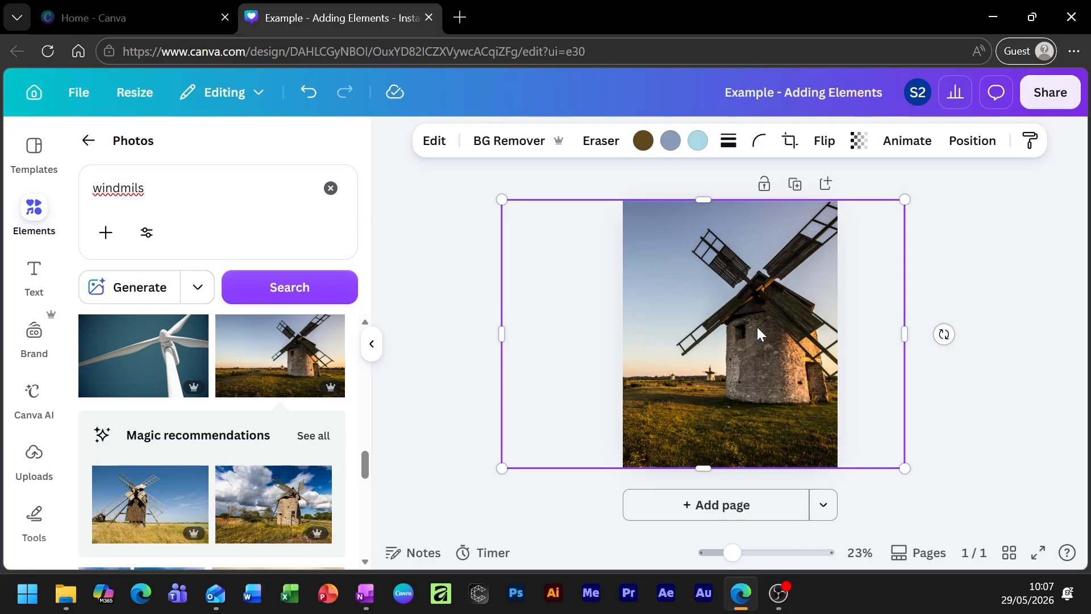
- Undo the windmill photo's last shift and enlargement, and move the photo back below the square
{"action": "key", "text": "ctrl+z"}
{"action": "key", "text": "ctrl+z"}
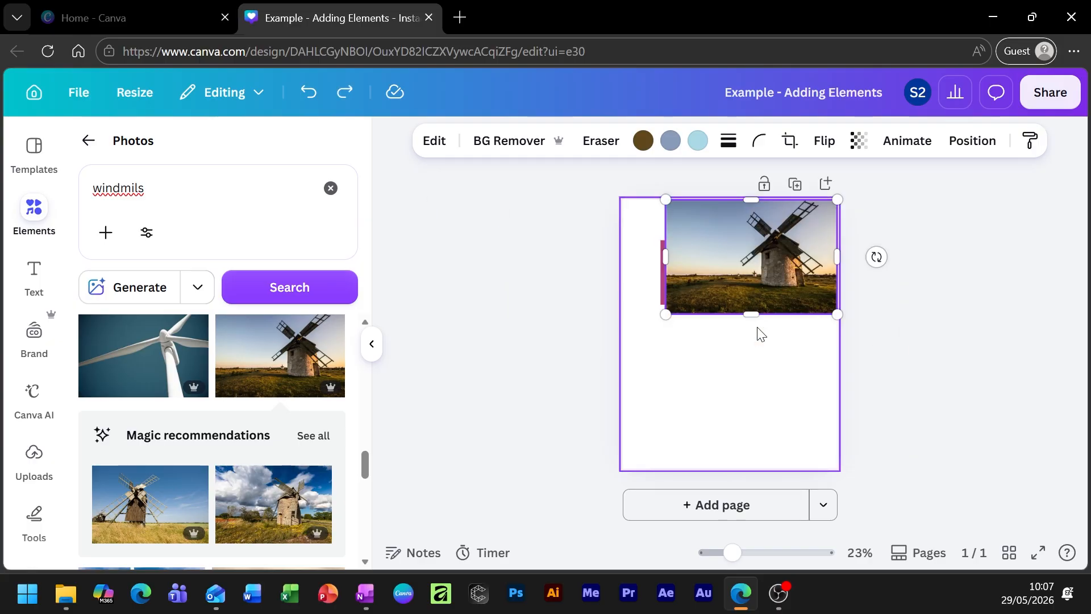
{"action": "left_click", "coordinate": [757, 392]}
{"action": "left_click_drag", "start_coordinate": [762, 235], "coordinate": [746, 367]}
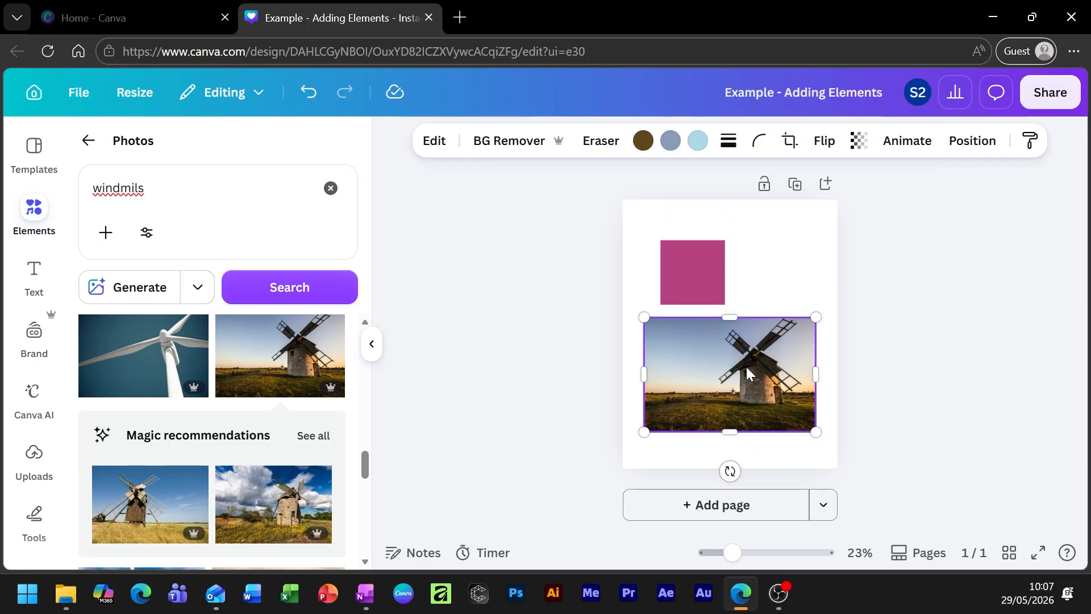
{"action": "left_click", "coordinate": [784, 239]}
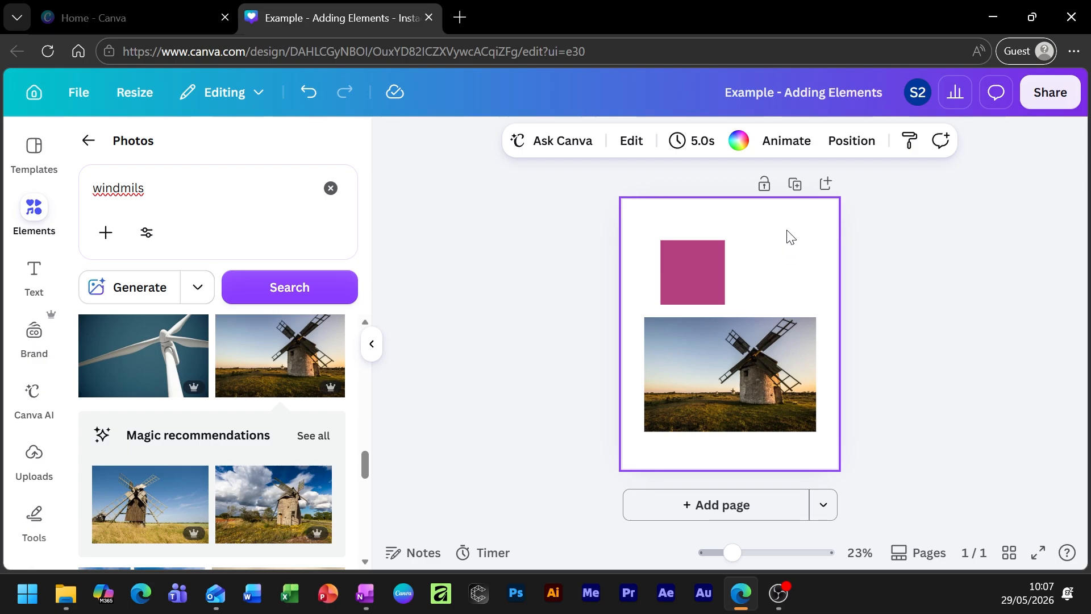
- Set the windmill photo as the page background and reframe it with Crop by shifting the image slightly to the right
{"action": "right_click", "coordinate": [737, 362]}
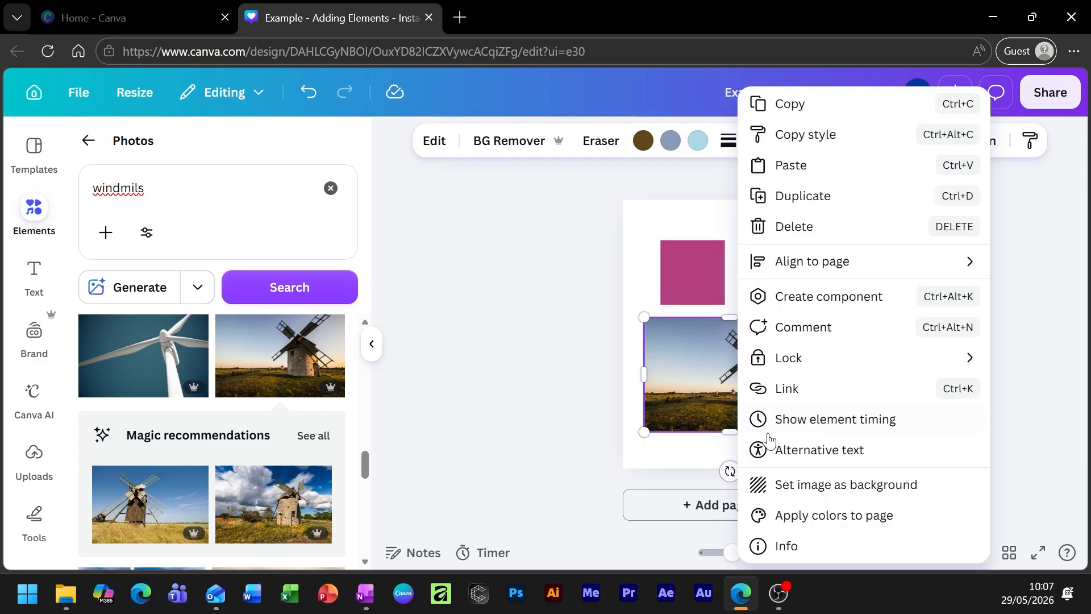
{"action": "left_click", "coordinate": [804, 486]}
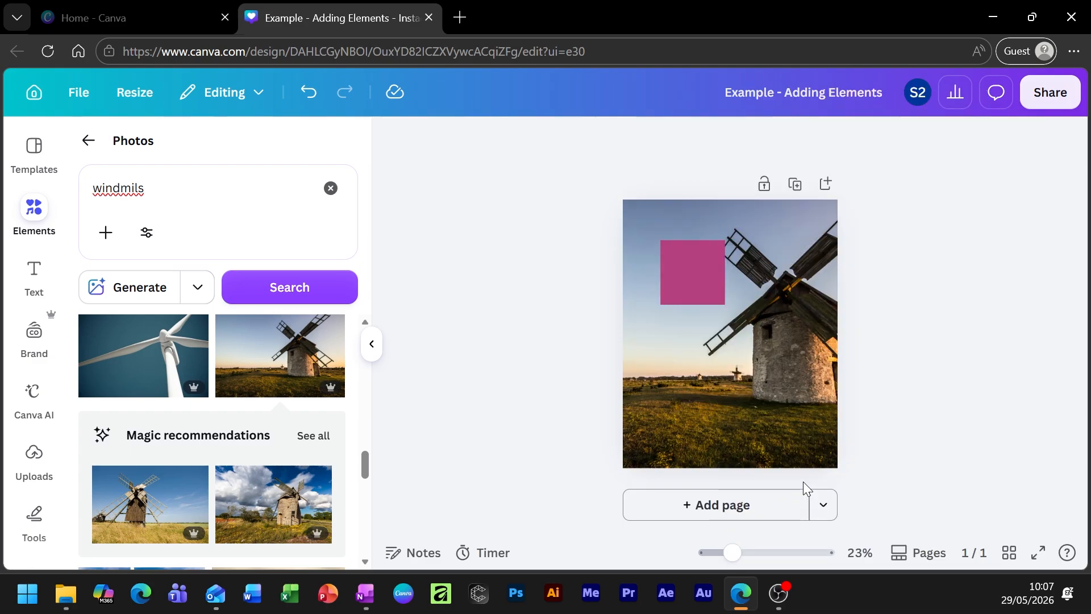
{"action": "left_click", "coordinate": [711, 396]}
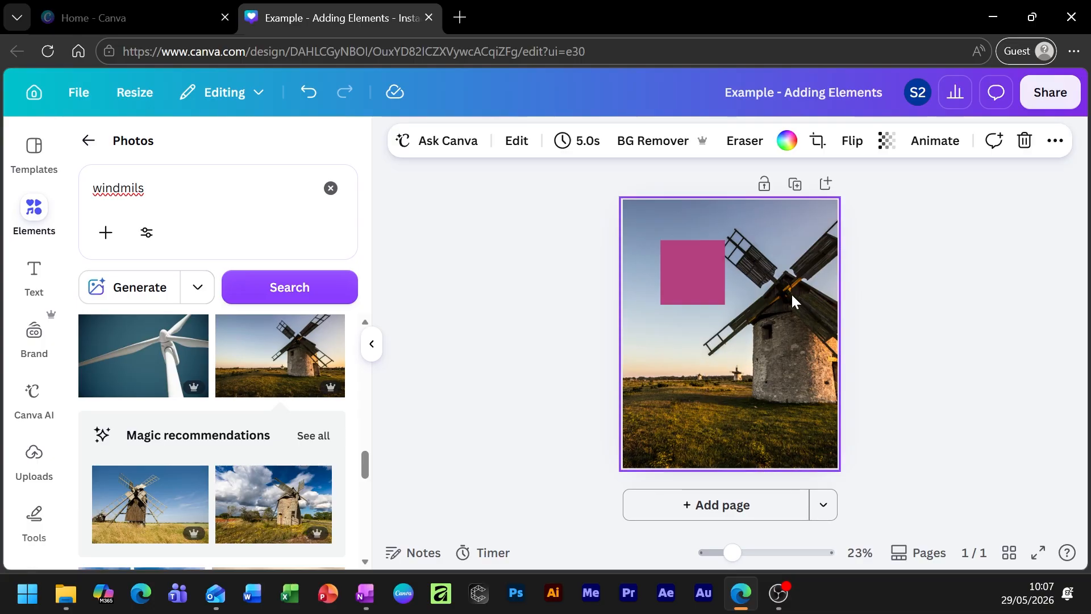
{"action": "left_click", "coordinate": [818, 142]}
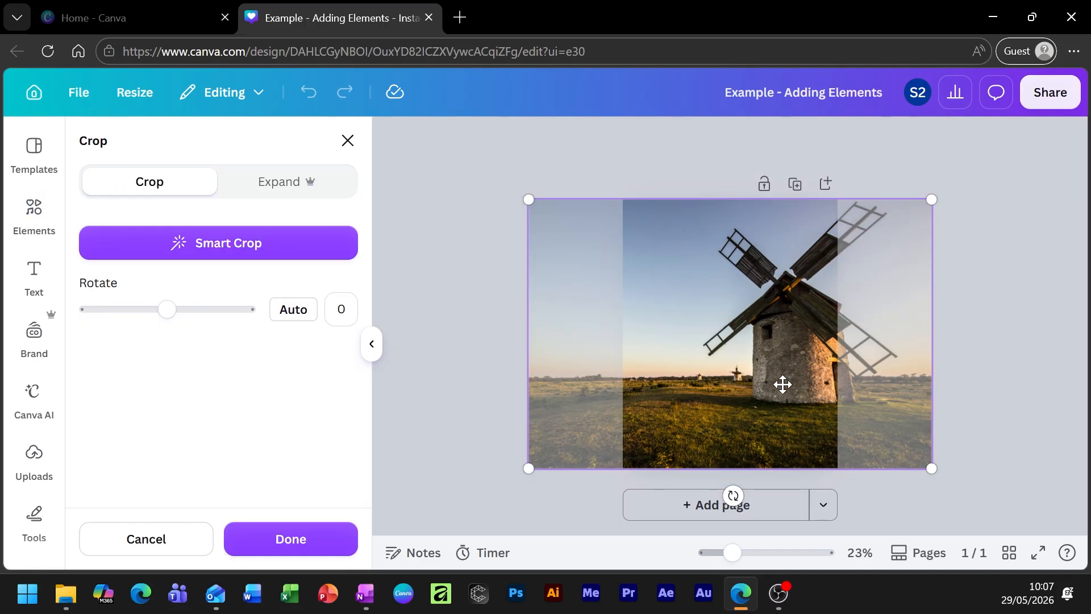
{"action": "left_click_drag", "start_coordinate": [774, 349], "coordinate": [788, 401]}
{"action": "mouse_move", "coordinate": [716, 415]}
{"action": "left_mouse_down"}
{"action": "mouse_move", "coordinate": [748, 427]}
{"action": "mouse_move", "coordinate": [715, 434]}
{"action": "left_mouse_up"}
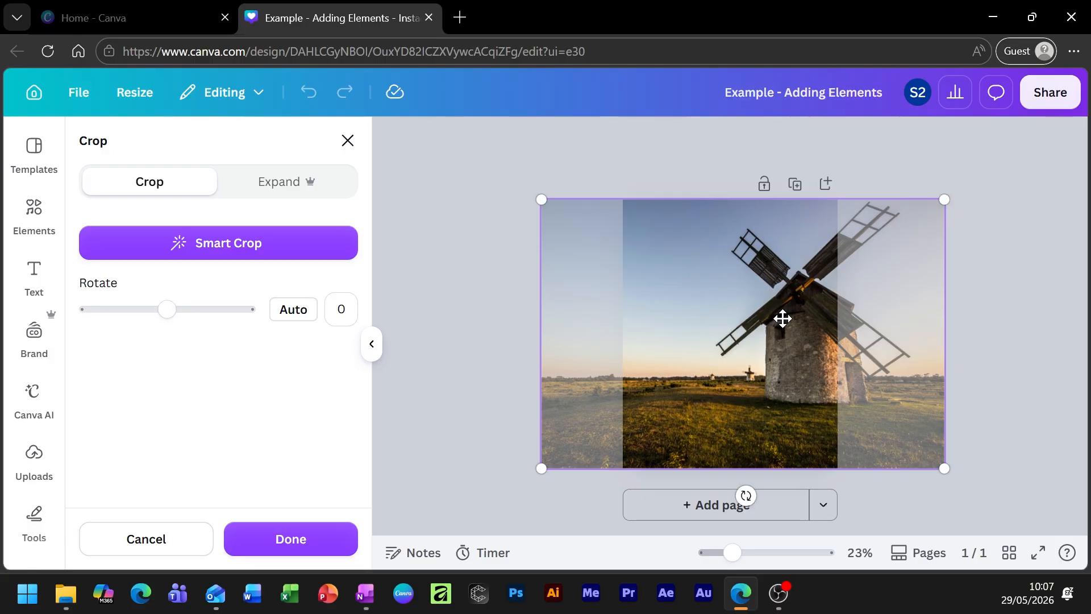
{"action": "left_click", "coordinate": [990, 214]}
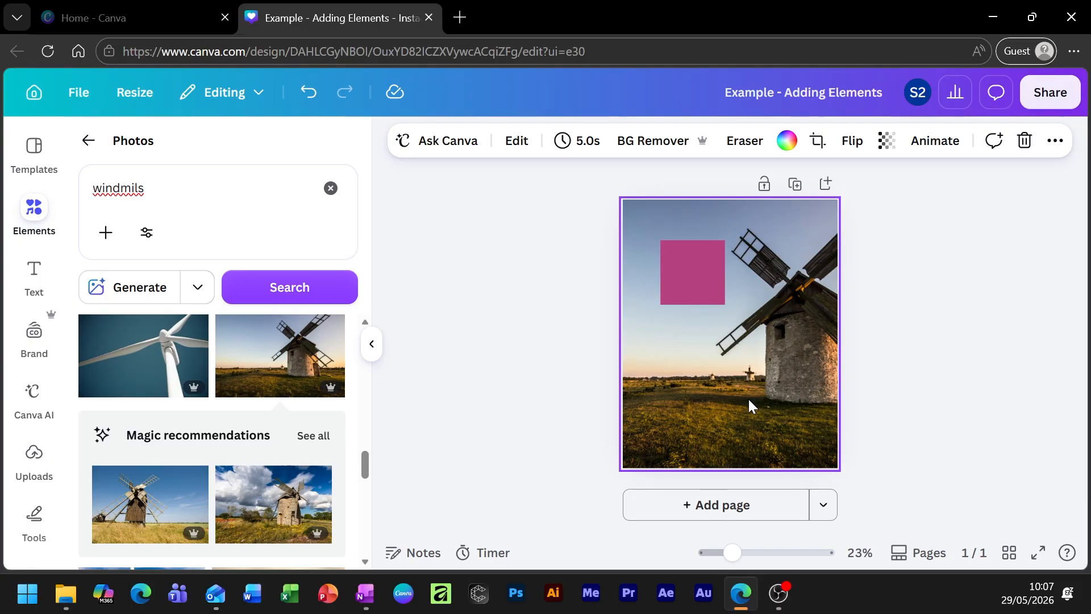
- Delete the windmill background, add the same photo again so it fills the page, and set it as the background
{"action": "key", "text": "Delete"}
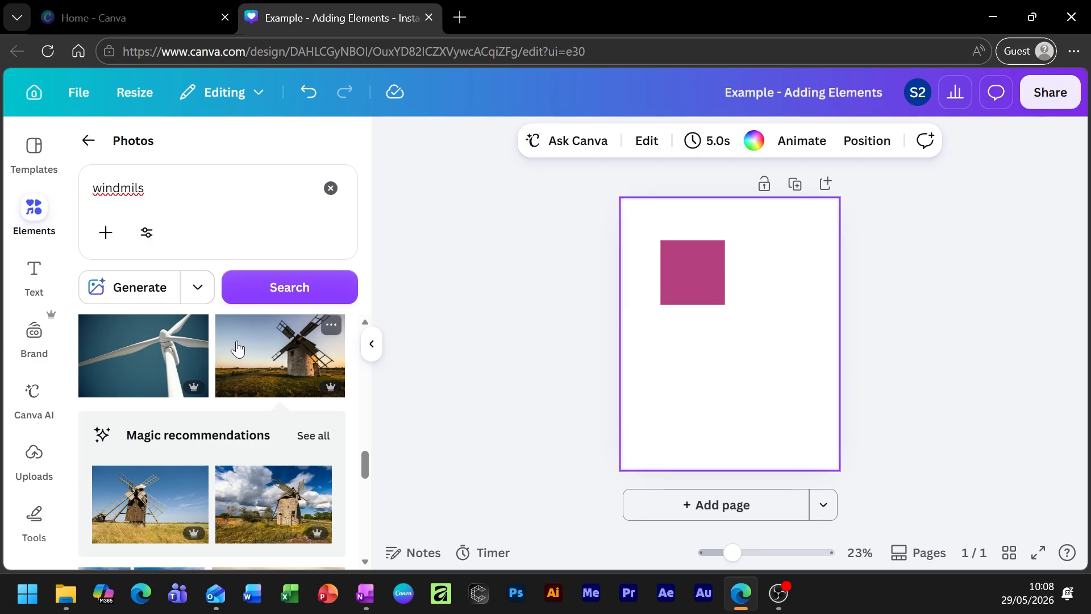
{"action": "left_click_drag", "start_coordinate": [237, 349], "coordinate": [632, 253]}
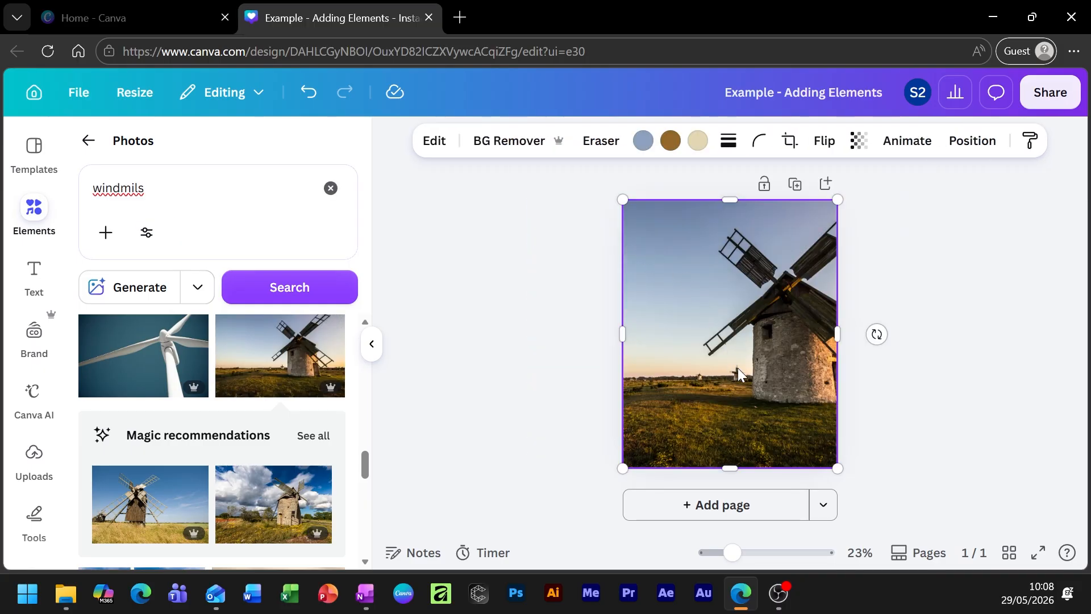
{"action": "left_click", "coordinate": [1038, 422]}
{"action": "left_click", "coordinate": [749, 394]}
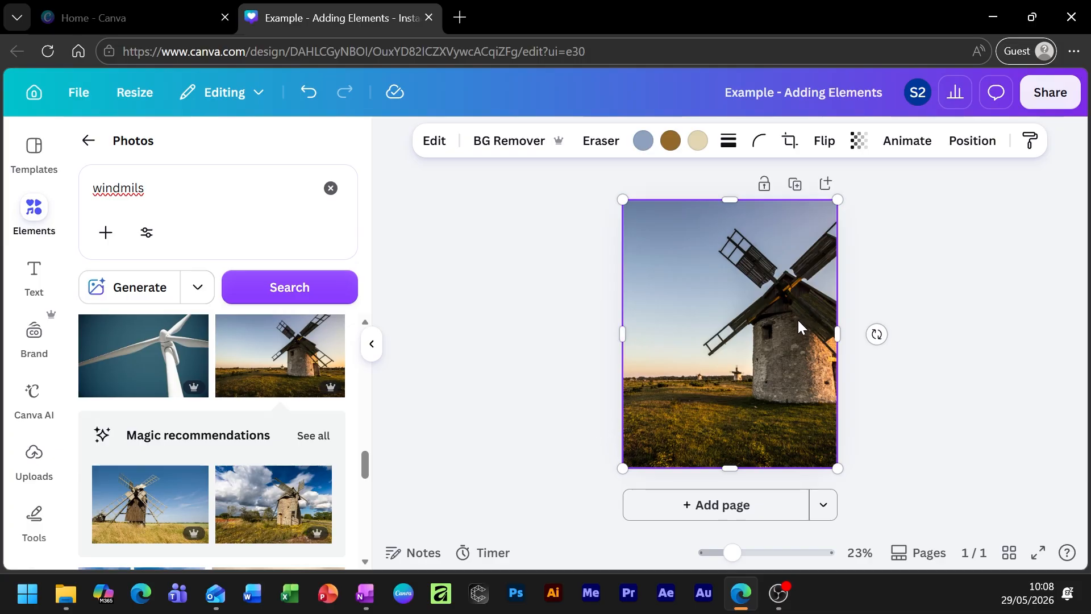
{"action": "right_click", "coordinate": [777, 339]}
{"action": "left_click", "coordinate": [835, 484]}
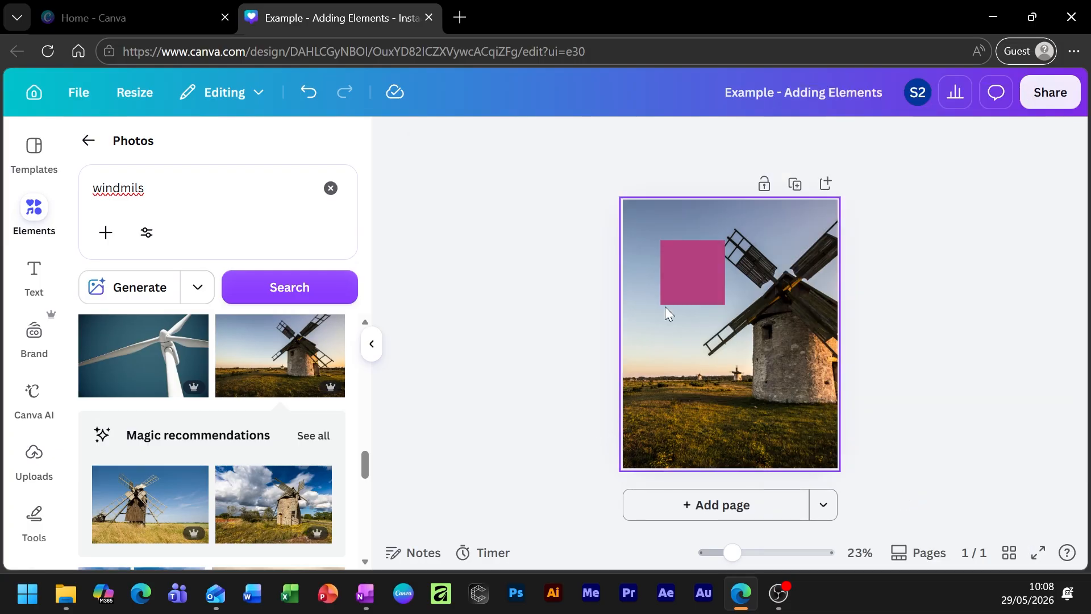
- Move the square to the page's lower-left area, box-select it over the background, and move it up to the left of the windmill
{"action": "left_click_drag", "start_coordinate": [691, 277], "coordinate": [676, 420]}
{"action": "left_click", "coordinate": [807, 390]}
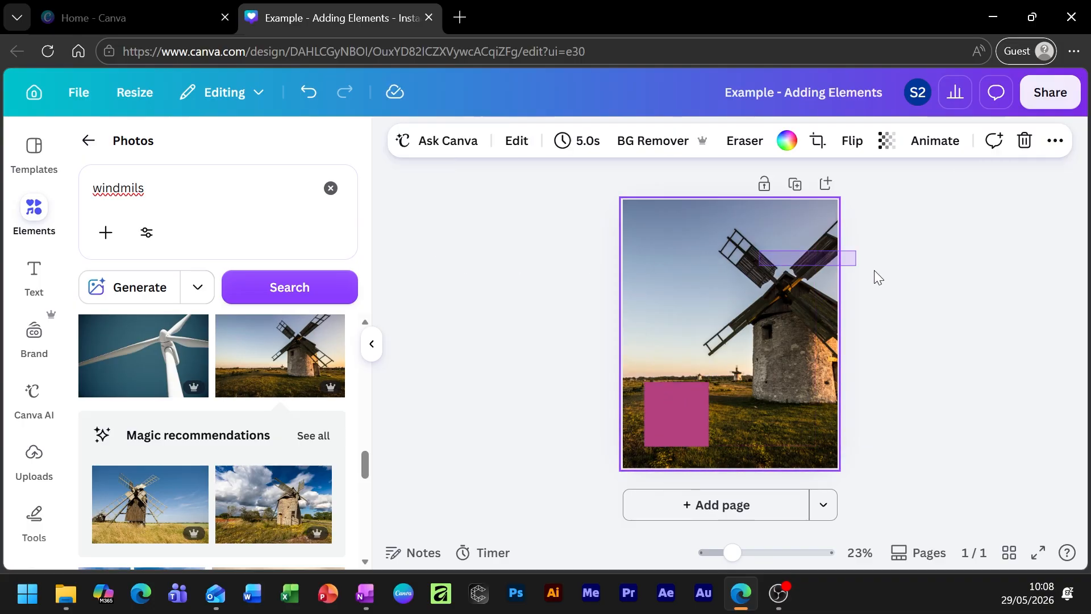
{"action": "left_click_drag", "start_coordinate": [759, 251], "coordinate": [810, 321]}
{"action": "left_click_drag", "start_coordinate": [1002, 293], "coordinate": [682, 409]}
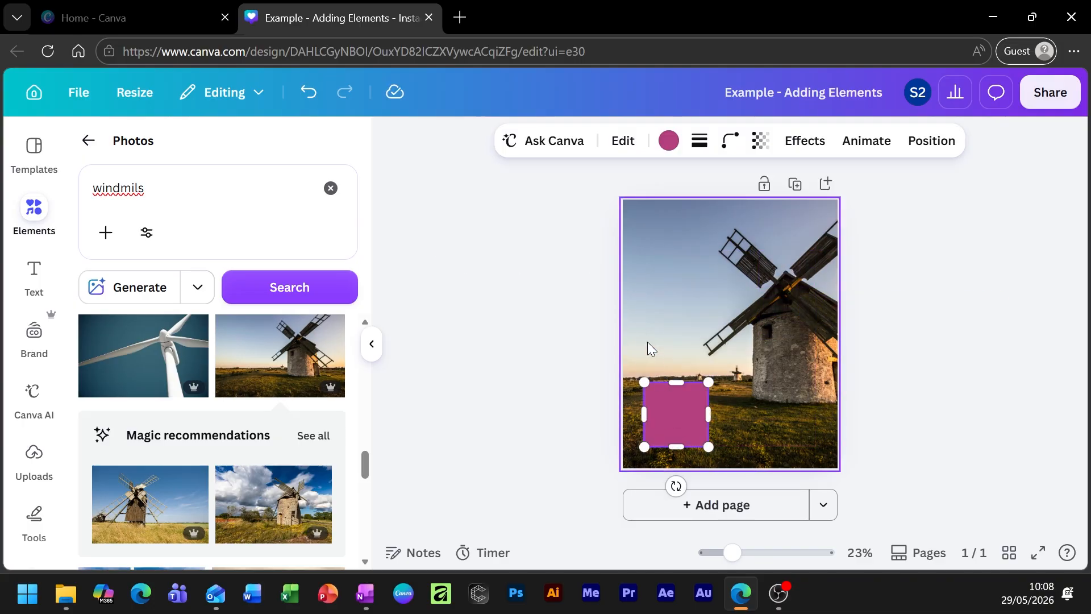
{"action": "left_click_drag", "start_coordinate": [549, 336], "coordinate": [691, 317]}
{"action": "left_click", "coordinate": [803, 284]}
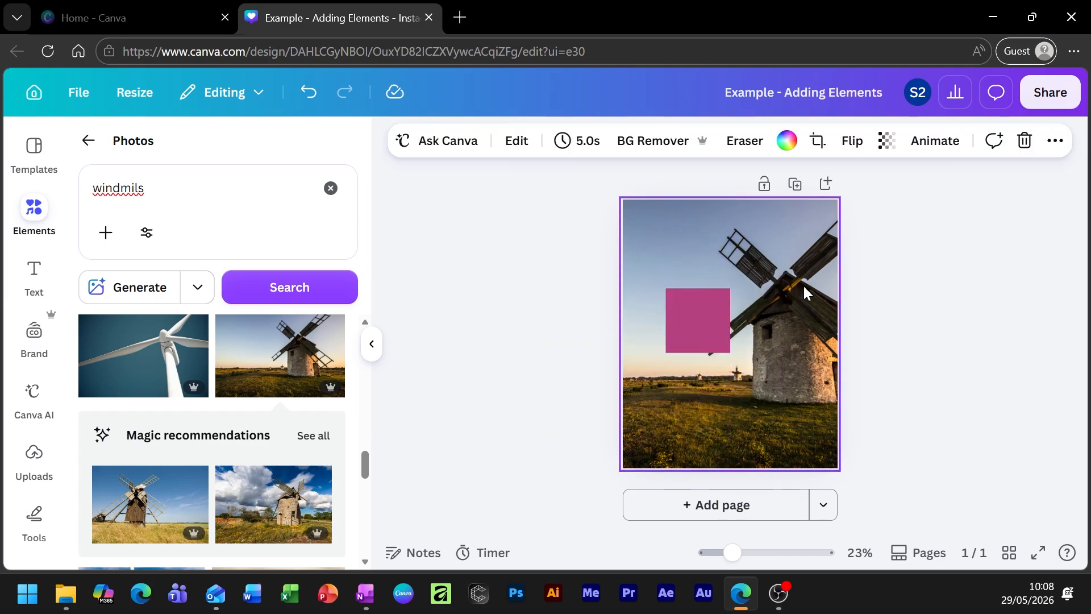
- Detach the windmill photo from the background and enlarge it from opposite corners until it covers the whole page
{"action": "right_click", "coordinate": [781, 235]}
{"action": "left_click", "coordinate": [890, 452]}
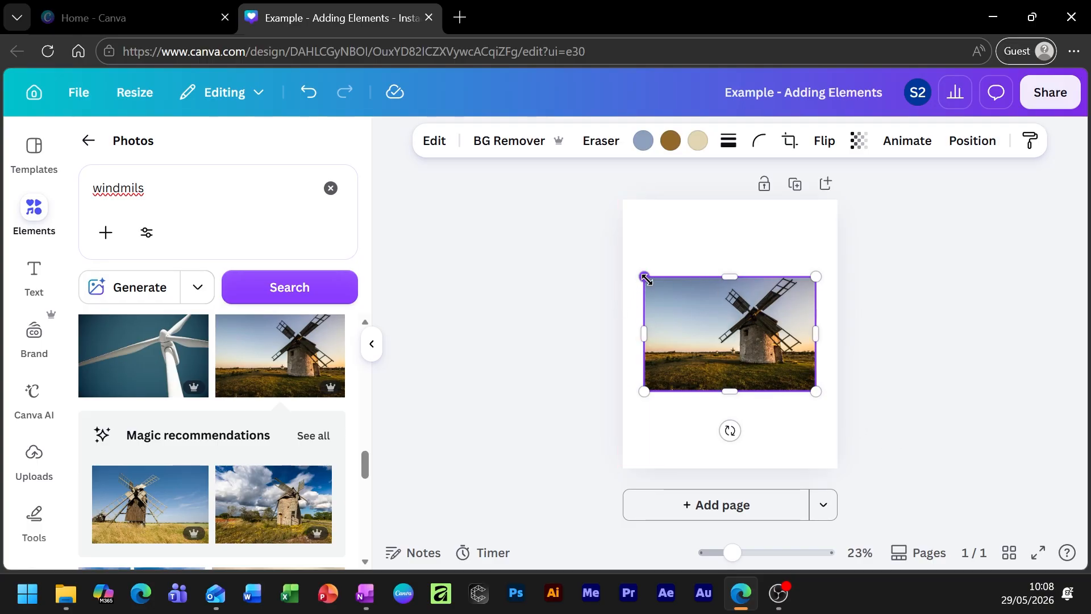
{"action": "left_click_drag", "start_coordinate": [644, 277], "coordinate": [509, 232]}
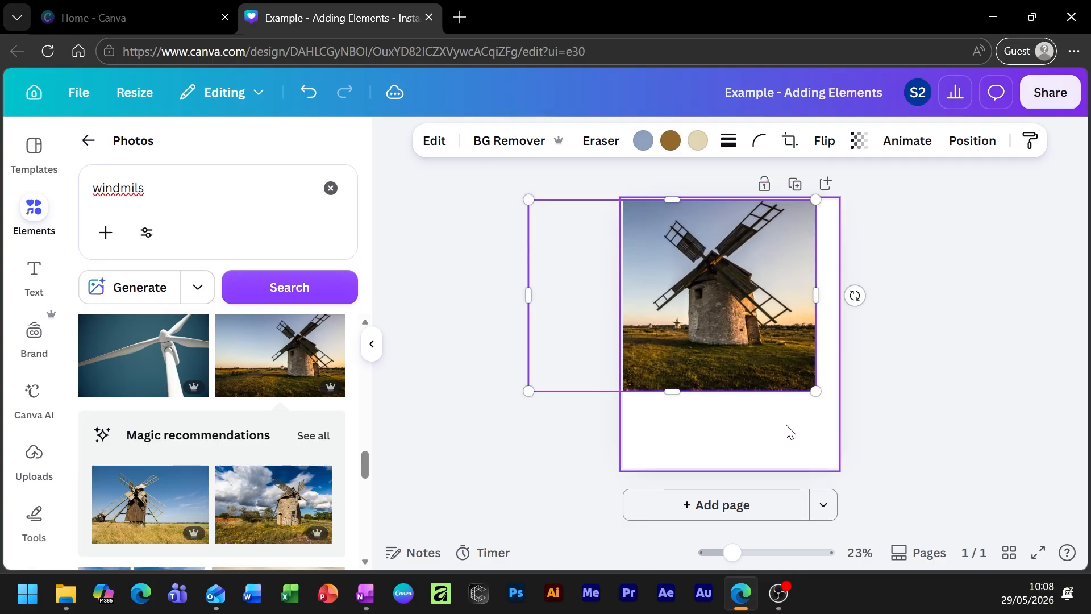
{"action": "left_click_drag", "start_coordinate": [815, 391], "coordinate": [931, 468]}
- Send the enlarged windmill photo to the back, behind the square
{"action": "right_click", "coordinate": [678, 313]}
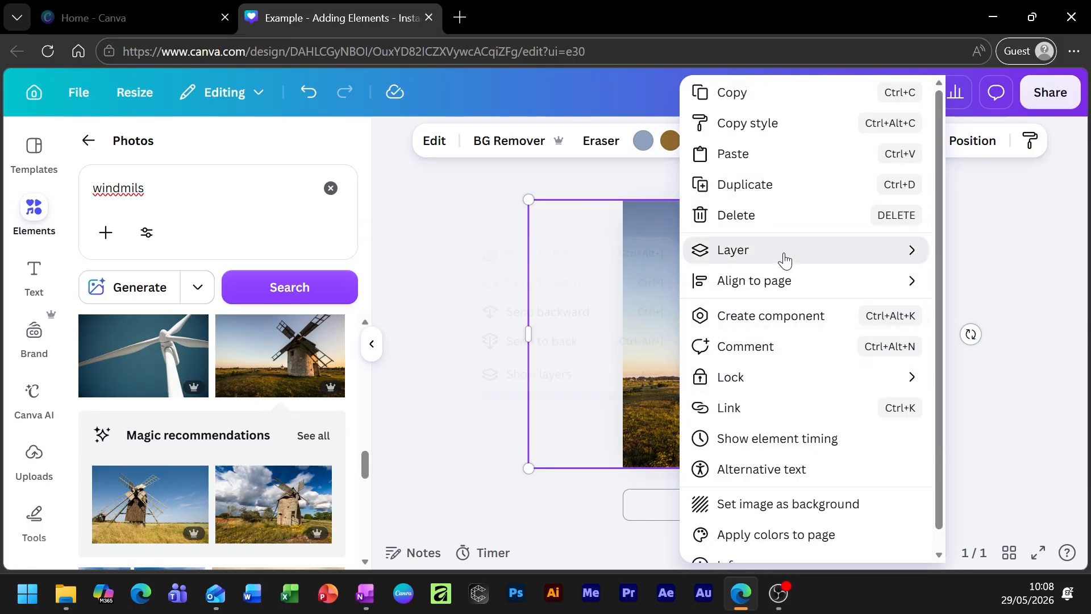
{"action": "mouse_move", "coordinate": [815, 257]}
{"action": "left_click", "coordinate": [586, 344]}
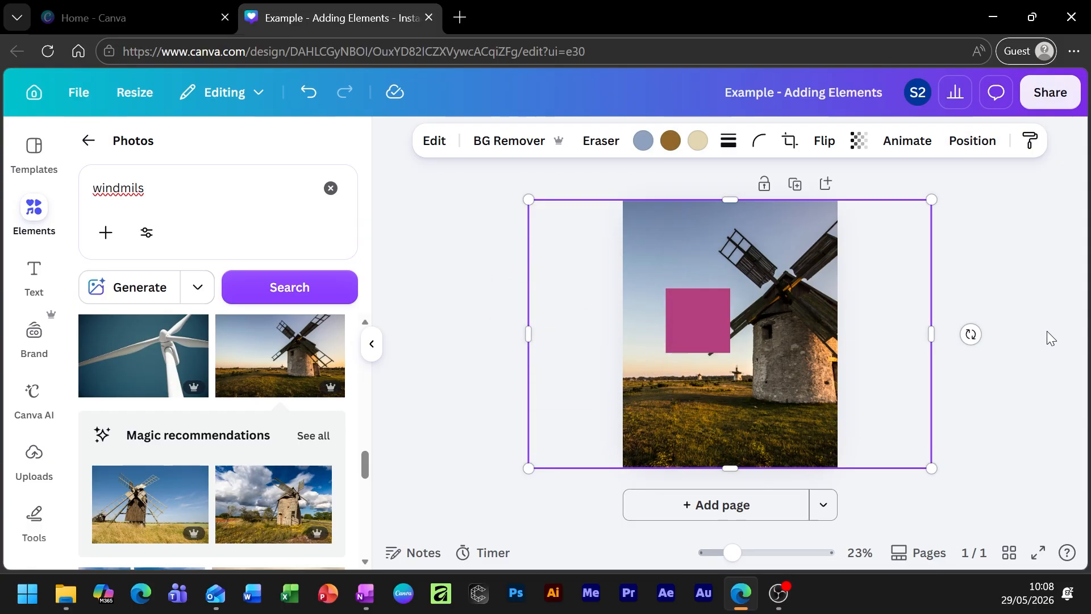
- Practise selecting the square and the windmill photo separately, and shift the photo slightly to the right behind the square
{"action": "left_click", "coordinate": [1015, 307]}
{"action": "left_click_drag", "start_coordinate": [985, 237], "coordinate": [579, 421]}
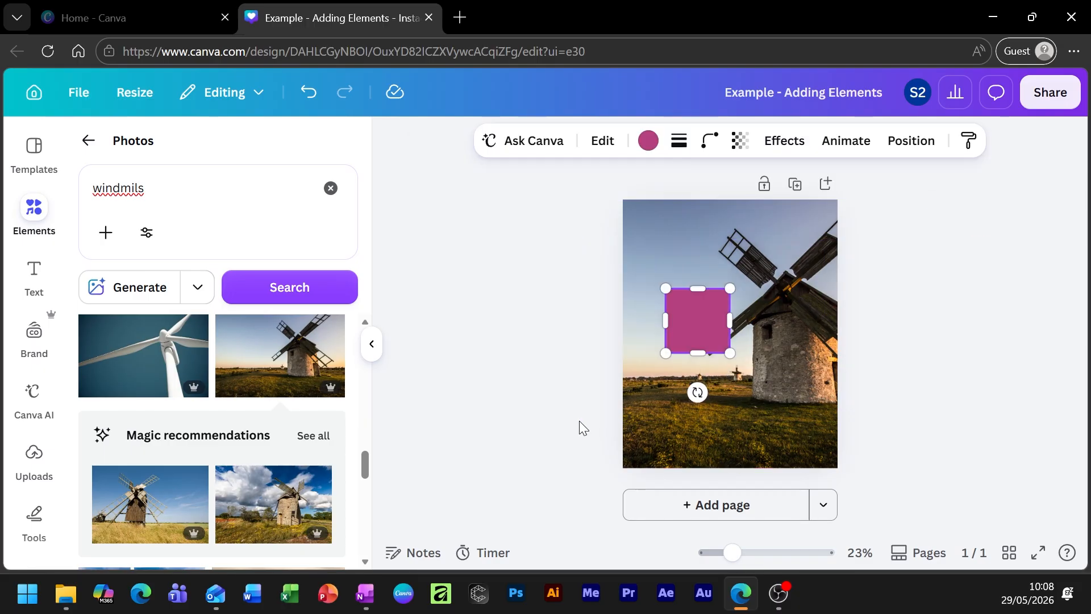
{"action": "left_click_drag", "start_coordinate": [947, 199], "coordinate": [598, 374]}
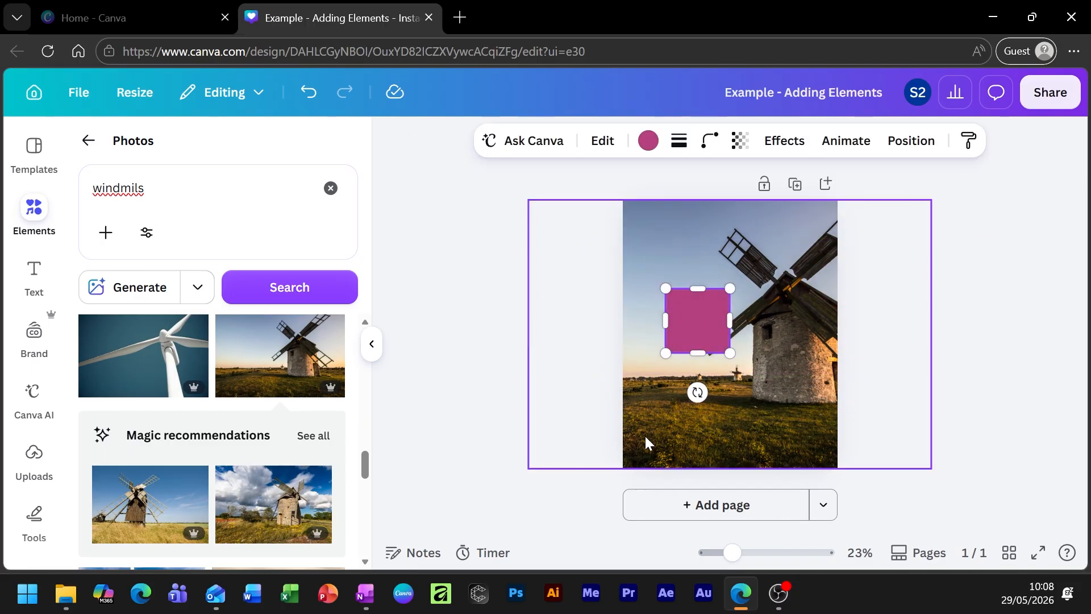
{"action": "left_click", "coordinate": [642, 420]}
{"action": "left_click", "coordinate": [713, 319]}
{"action": "left_click", "coordinate": [721, 447]}
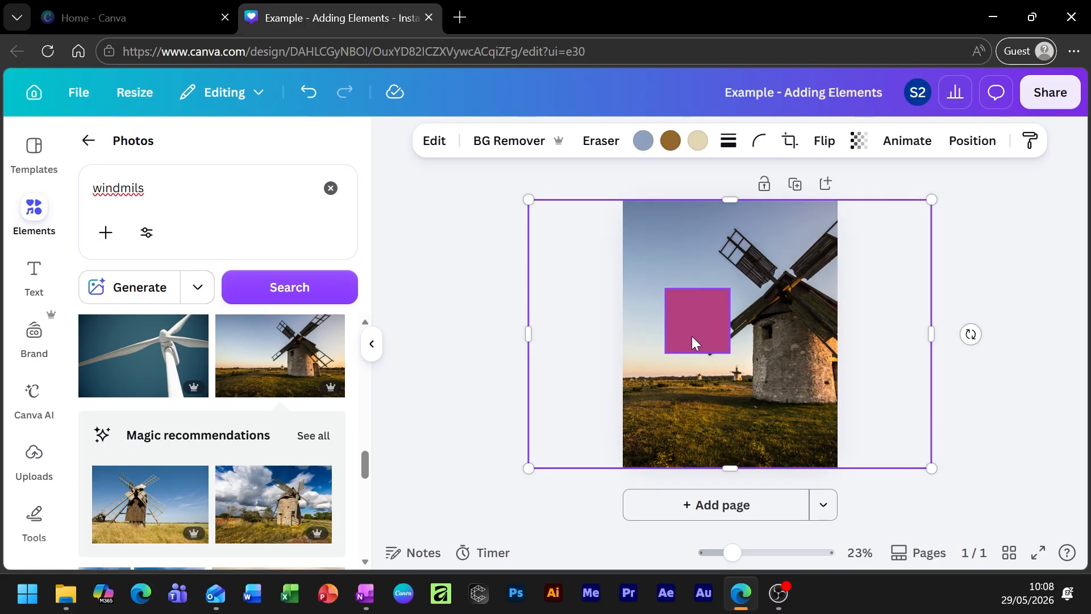
{"action": "mouse_move", "coordinate": [732, 436]}
{"action": "left_mouse_down"}
{"action": "mouse_move", "coordinate": [811, 443]}
{"action": "mouse_move", "coordinate": [752, 438]}
{"action": "left_mouse_up"}
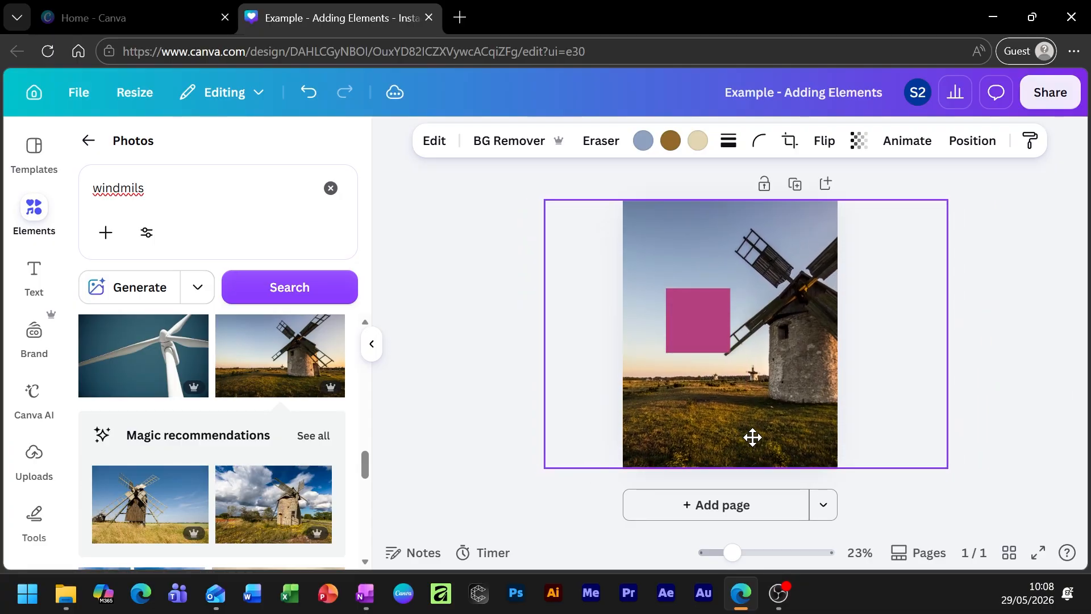
{"action": "left_click", "coordinate": [716, 324]}
{"action": "left_click", "coordinate": [484, 350]}
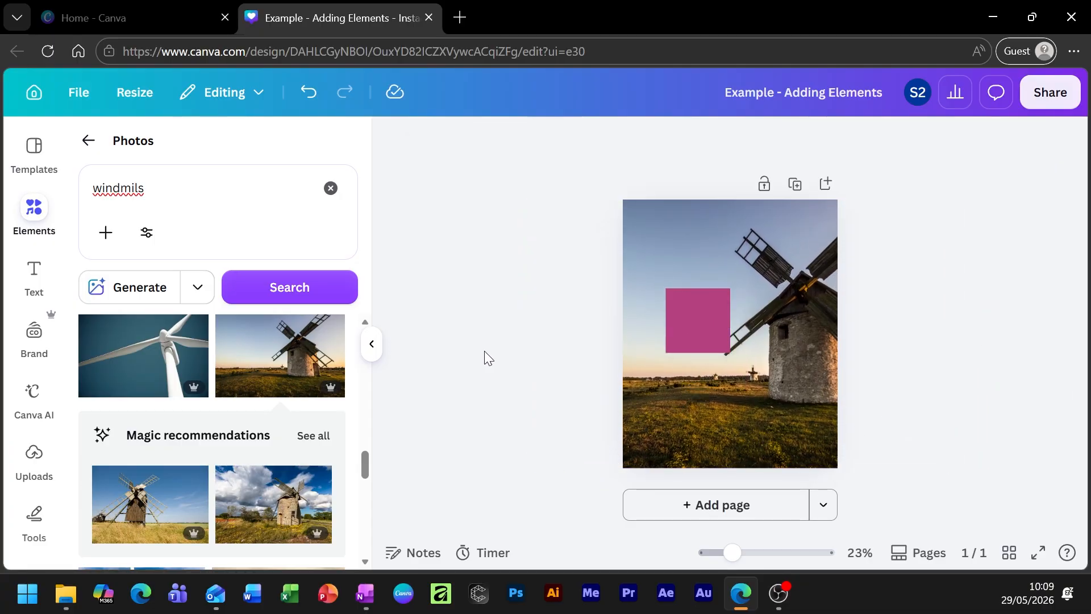
{"action": "left_click_drag", "start_coordinate": [787, 400], "coordinate": [735, 431]}
- Return to the element categories, open Videos, and add the recently used 6-second video of a brown puppy to the page
{"action": "left_click", "coordinate": [89, 140]}
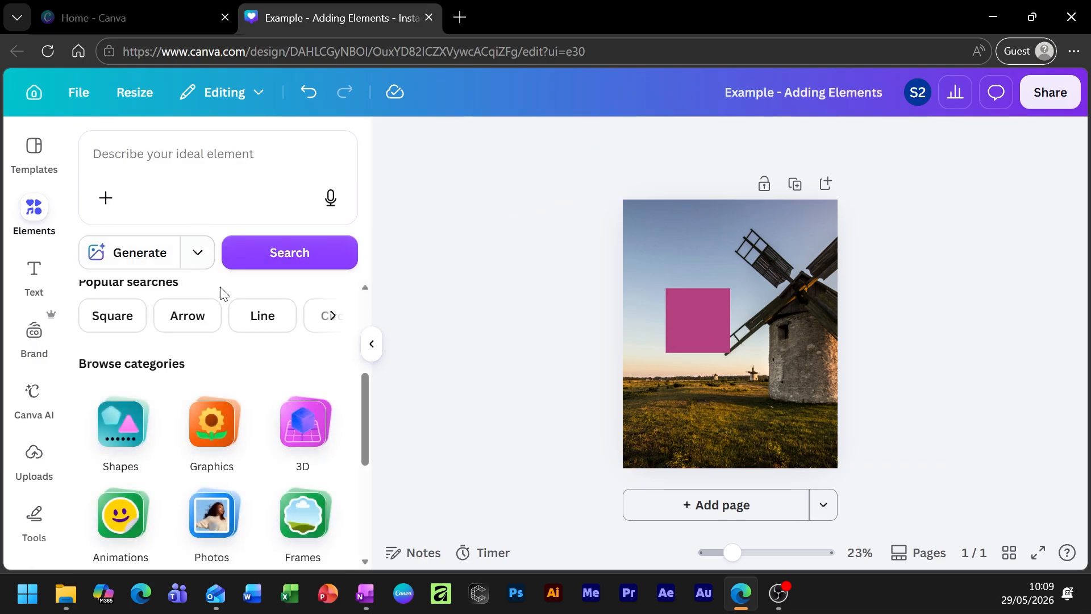
{"action": "scroll", "coordinate": [225, 293], "scroll_direction": "down", "scroll_amount": 3}
{"action": "scroll", "coordinate": [288, 426], "scroll_direction": "up", "scroll_amount": 2}
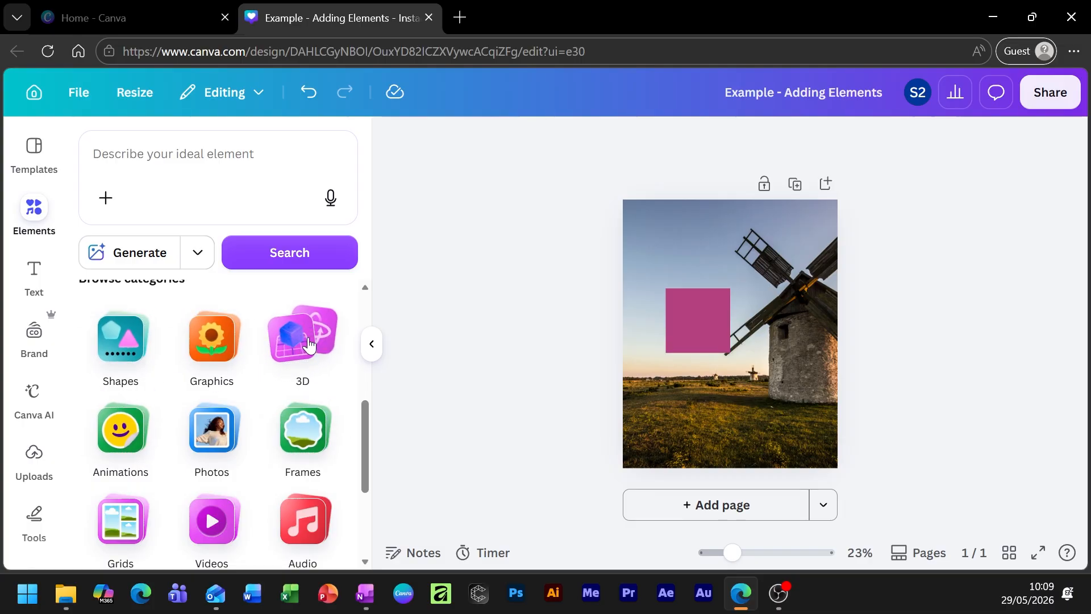
{"action": "scroll", "coordinate": [300, 426], "scroll_direction": "down", "scroll_amount": 3}
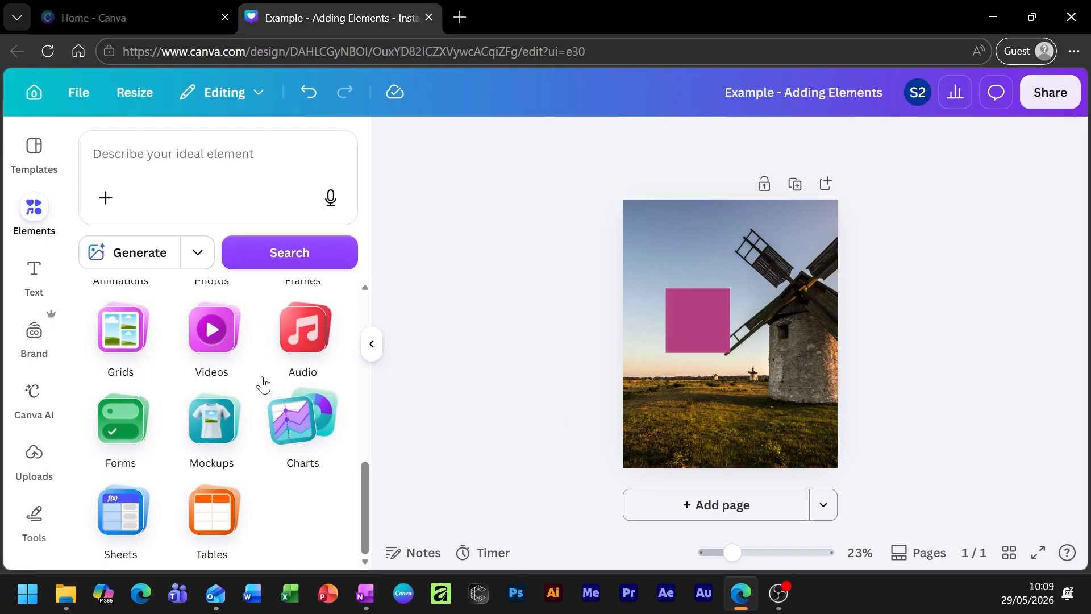
{"action": "left_click", "coordinate": [225, 348]}
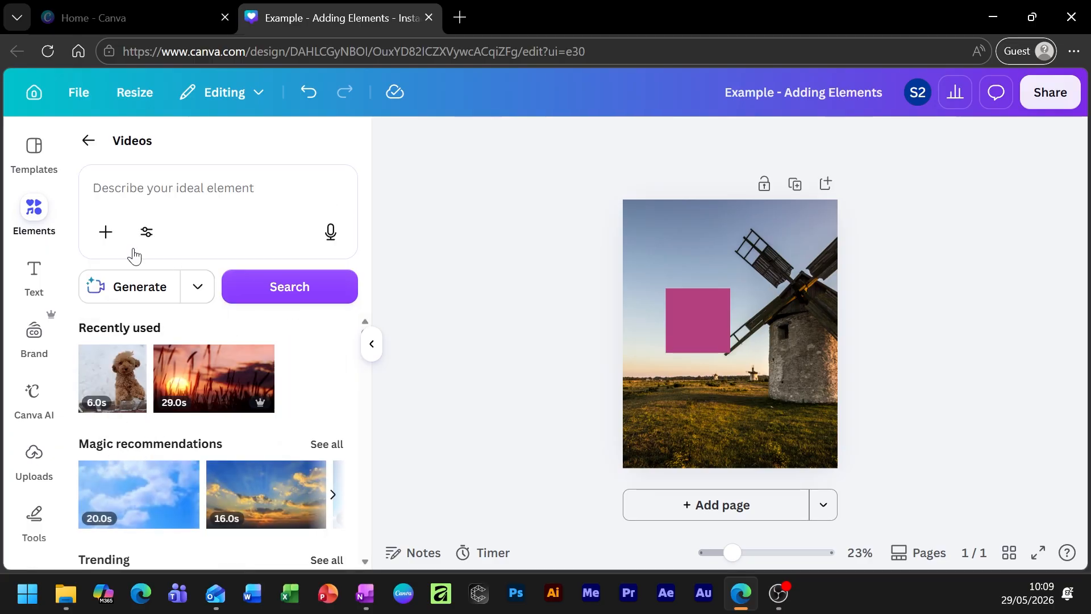
{"action": "left_click", "coordinate": [113, 382]}
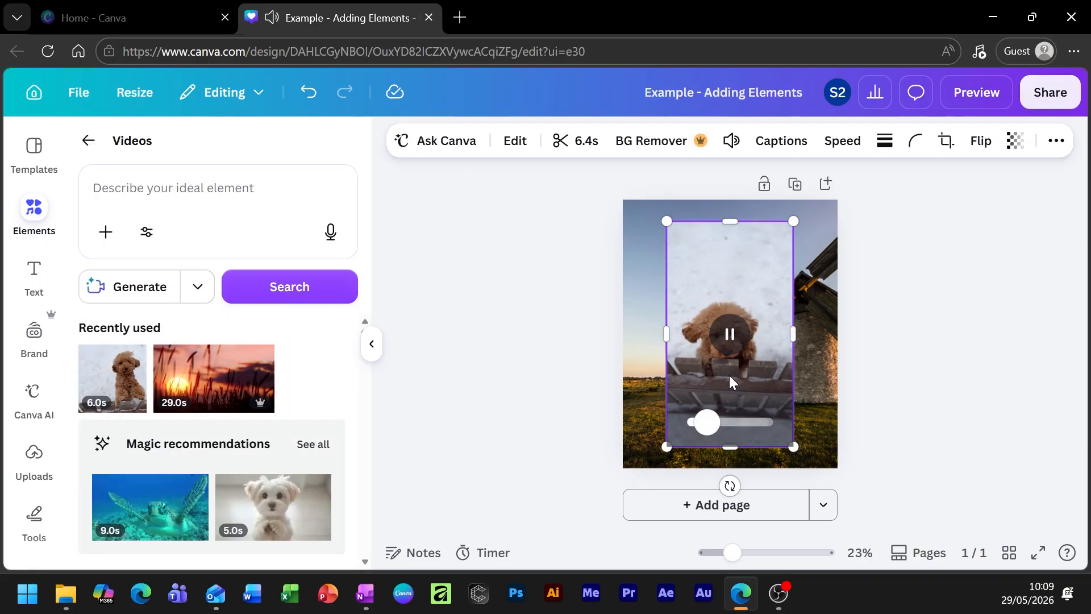
- Scrub the puppy video's playback, reduce its height from above, and stretch it to the page's full width
{"action": "mouse_move", "coordinate": [715, 423]}
{"action": "left_mouse_down"}
{"action": "mouse_move", "coordinate": [760, 431]}
{"action": "mouse_move", "coordinate": [694, 423]}
{"action": "mouse_move", "coordinate": [710, 424]}
{"action": "left_mouse_up"}
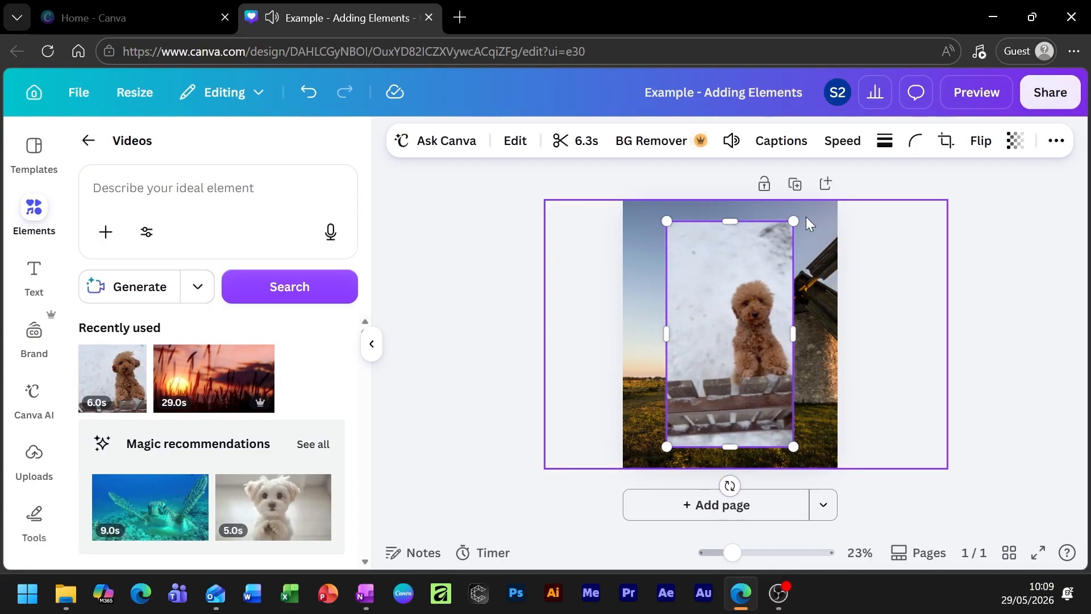
{"action": "left_click_drag", "start_coordinate": [793, 220], "coordinate": [779, 272]}
{"action": "left_click_drag", "start_coordinate": [776, 351], "coordinate": [837, 361]}
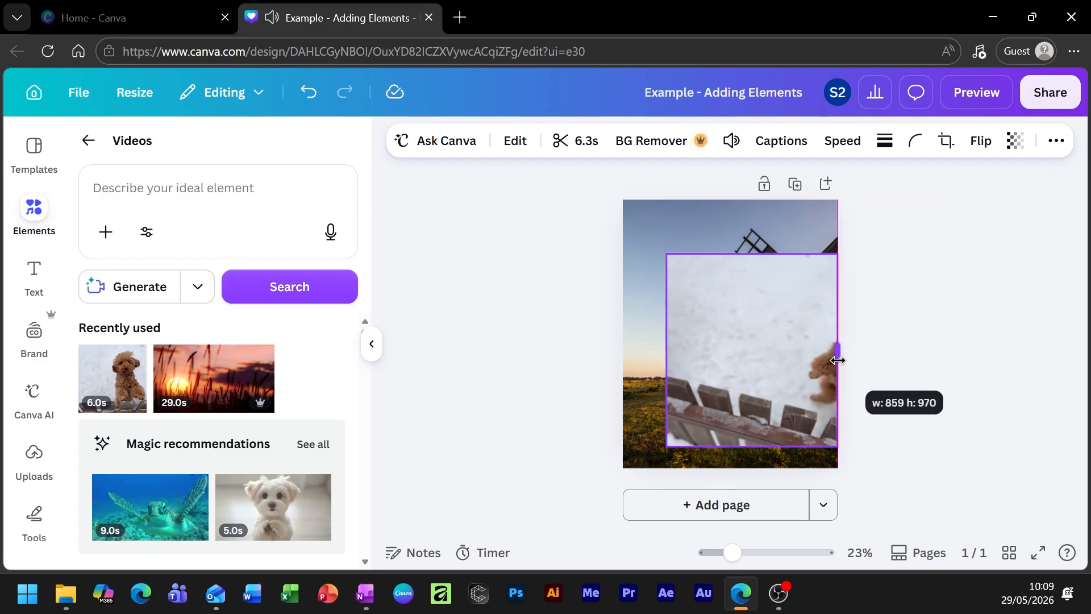
{"action": "left_click_drag", "start_coordinate": [666, 358], "coordinate": [623, 359]}
{"action": "mouse_move", "coordinate": [729, 252]}
{"action": "left_mouse_down"}
{"action": "mouse_move", "coordinate": [728, 190]}
{"action": "mouse_move", "coordinate": [730, 232]}
{"action": "left_mouse_up"}
- Set the puppy video as the page background and move the square down to the left of the puppy
{"action": "right_click", "coordinate": [739, 295]}
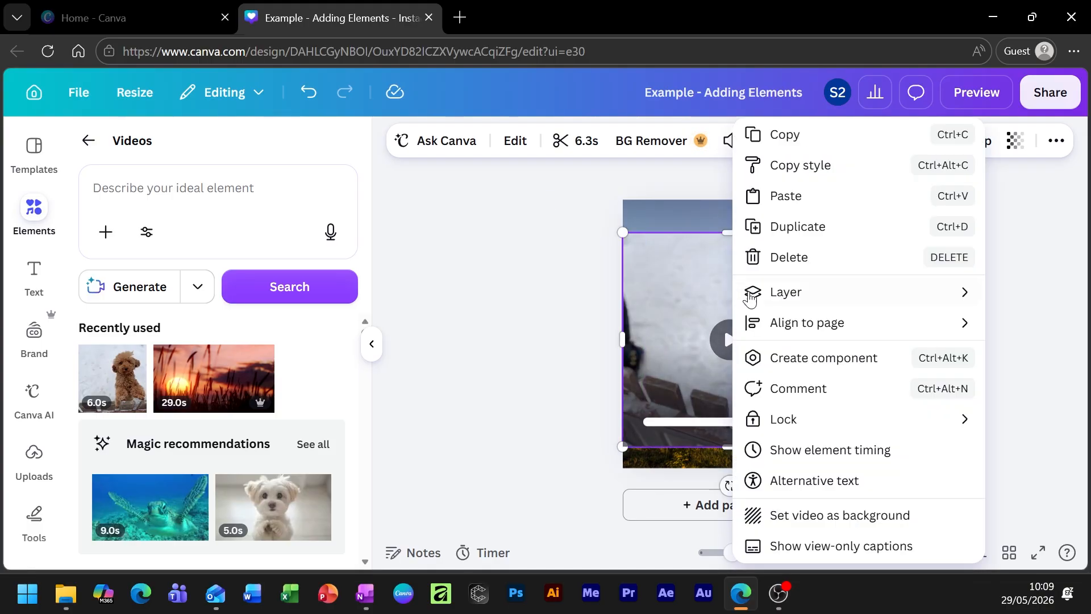
{"action": "left_click", "coordinate": [832, 515]}
{"action": "left_click", "coordinate": [704, 446]}
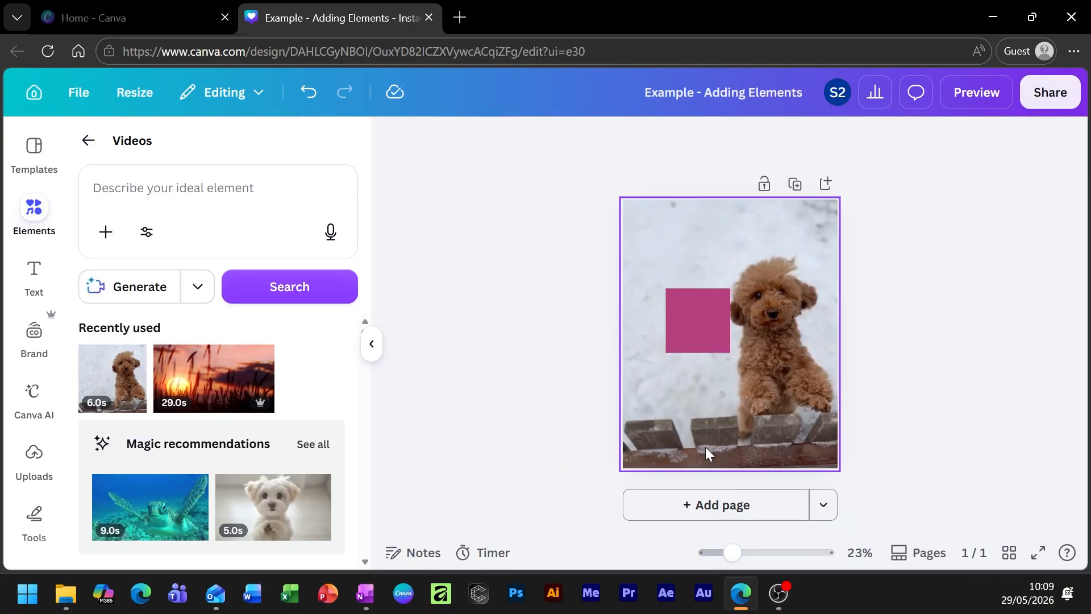
{"action": "left_click_drag", "start_coordinate": [686, 329], "coordinate": [664, 378]}
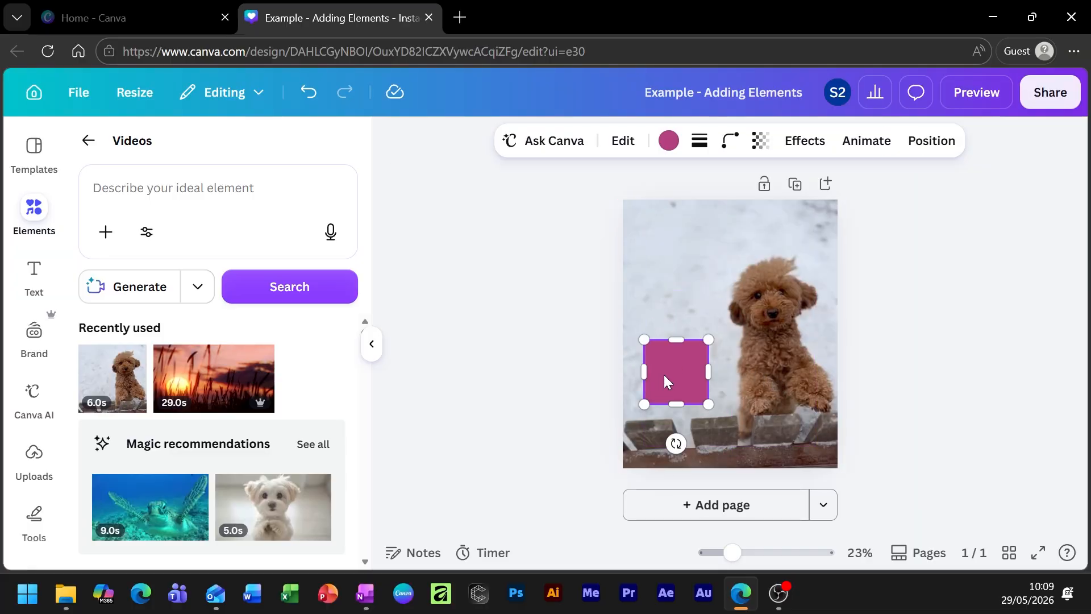
- Crop the puppy background video and shift it upward within the page so the puppy sits higher
{"action": "left_click", "coordinate": [737, 373]}
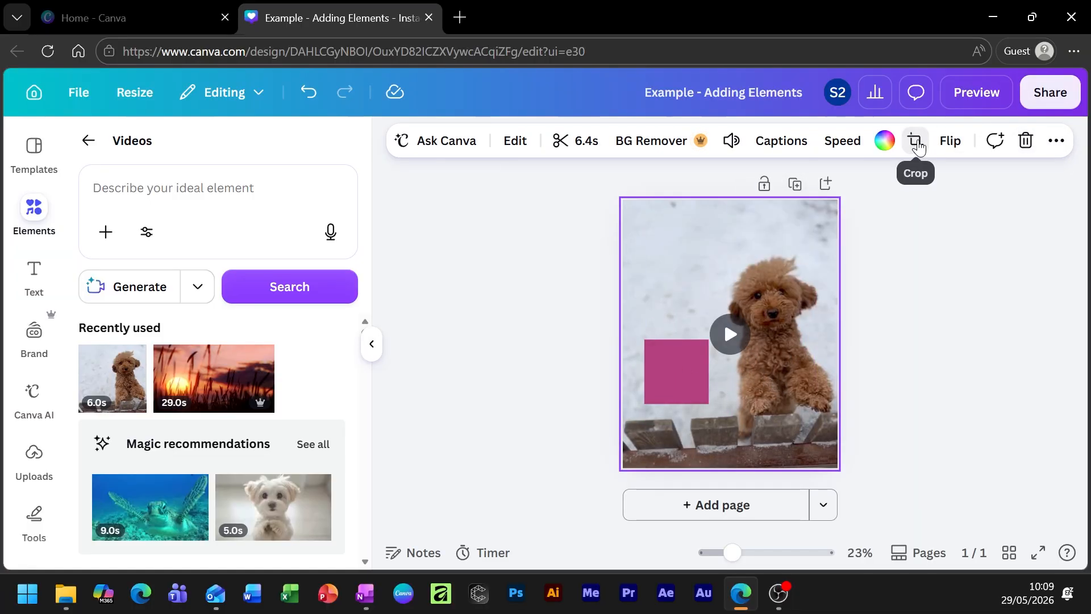
{"action": "left_click", "coordinate": [915, 140]}
{"action": "left_click_drag", "start_coordinate": [772, 400], "coordinate": [769, 360]}
{"action": "left_click", "coordinate": [939, 325]}
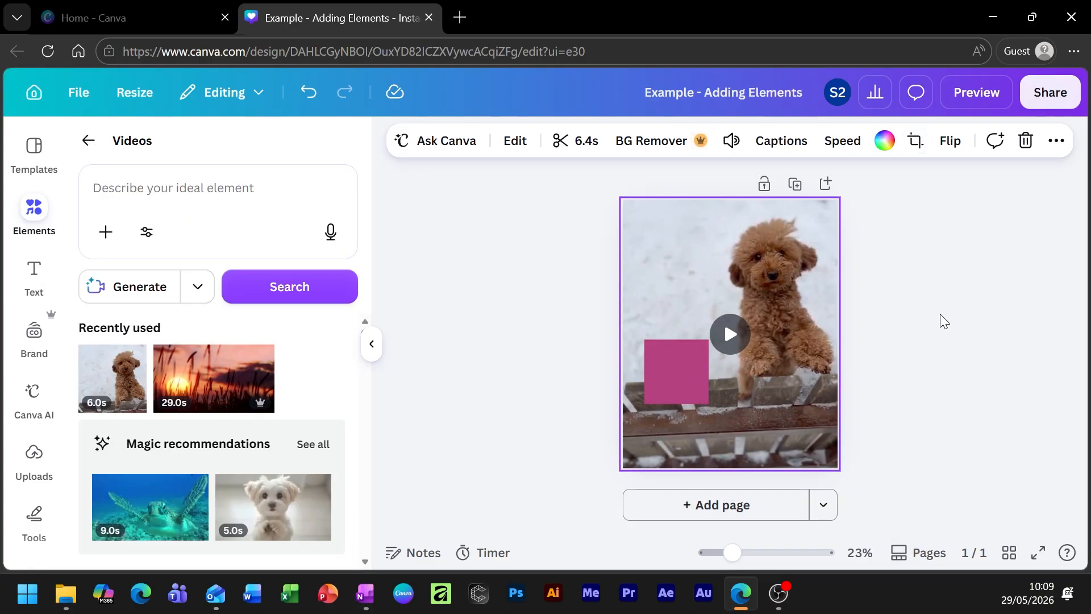
{"action": "left_click", "coordinate": [476, 348]}
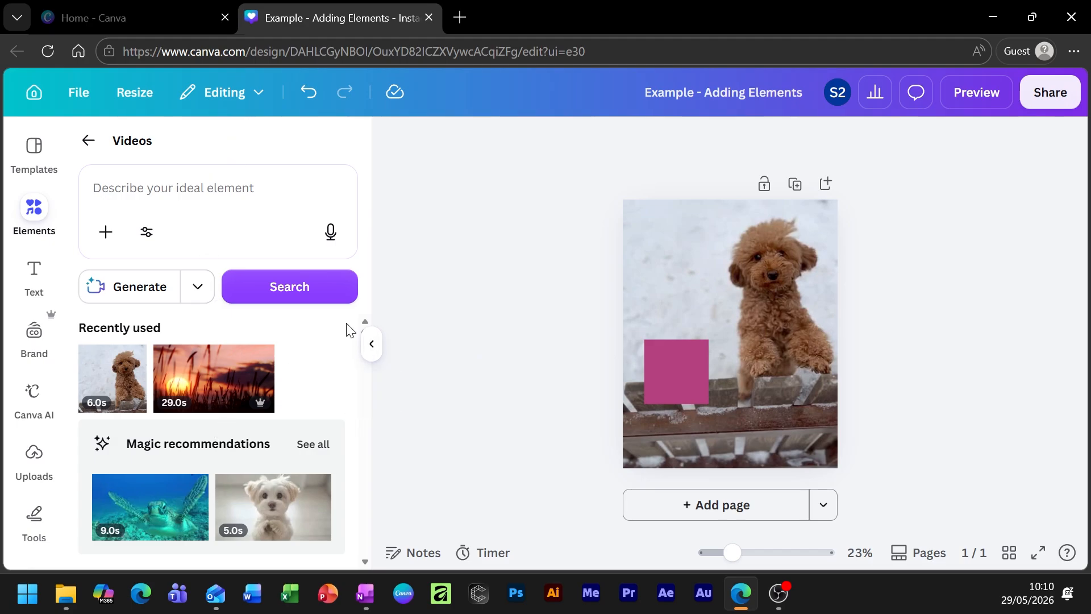
- Open the text options and add a plain text box to the page
{"action": "left_click", "coordinate": [368, 345]}
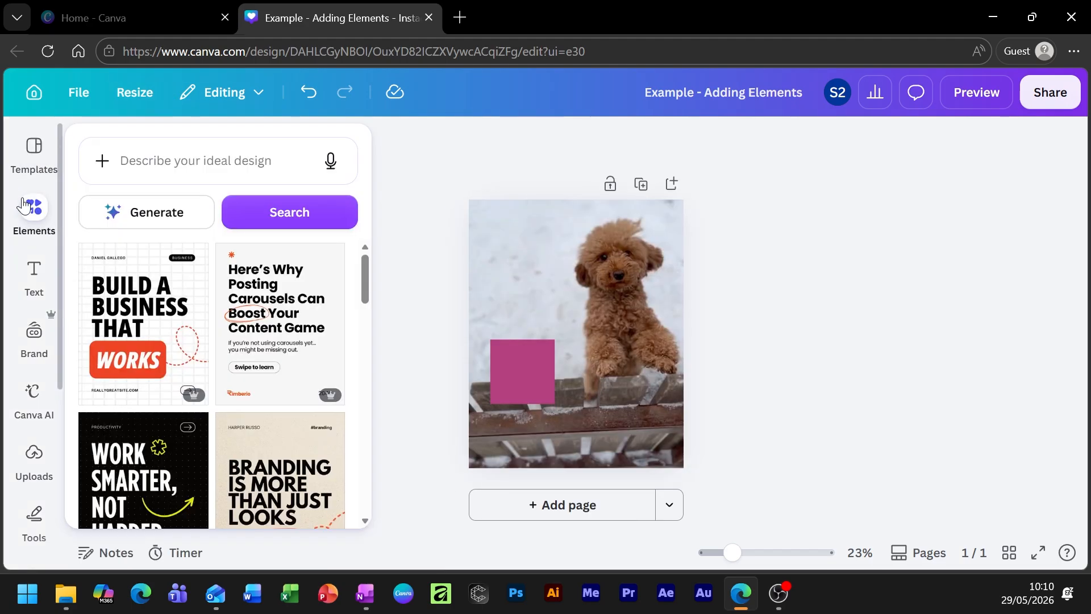
{"action": "mouse_move", "coordinate": [45, 245]}
{"action": "mouse_move", "coordinate": [34, 281]}
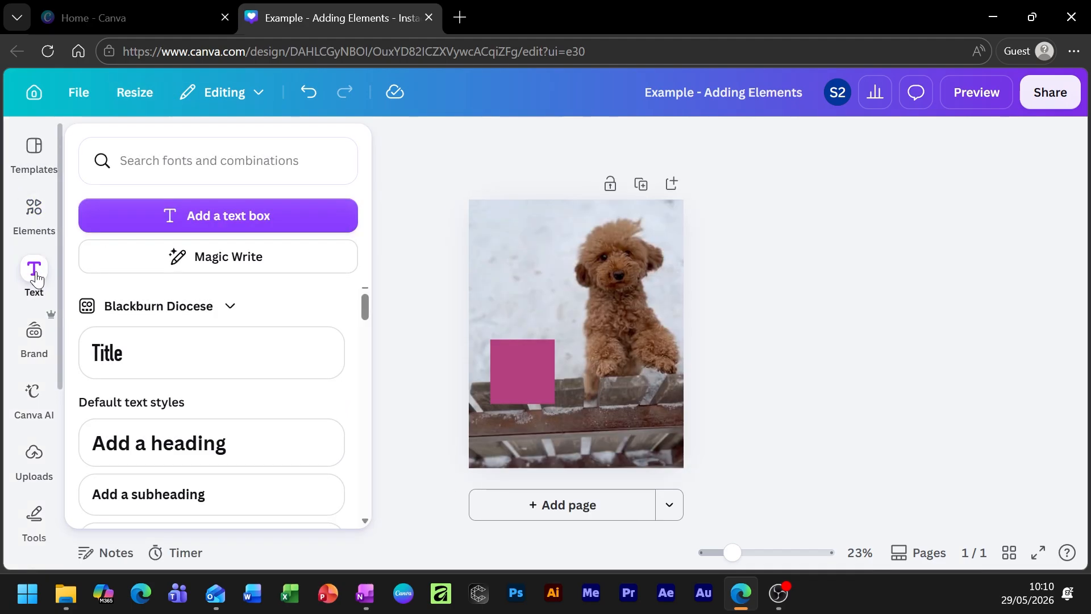
{"action": "left_click", "coordinate": [35, 279]}
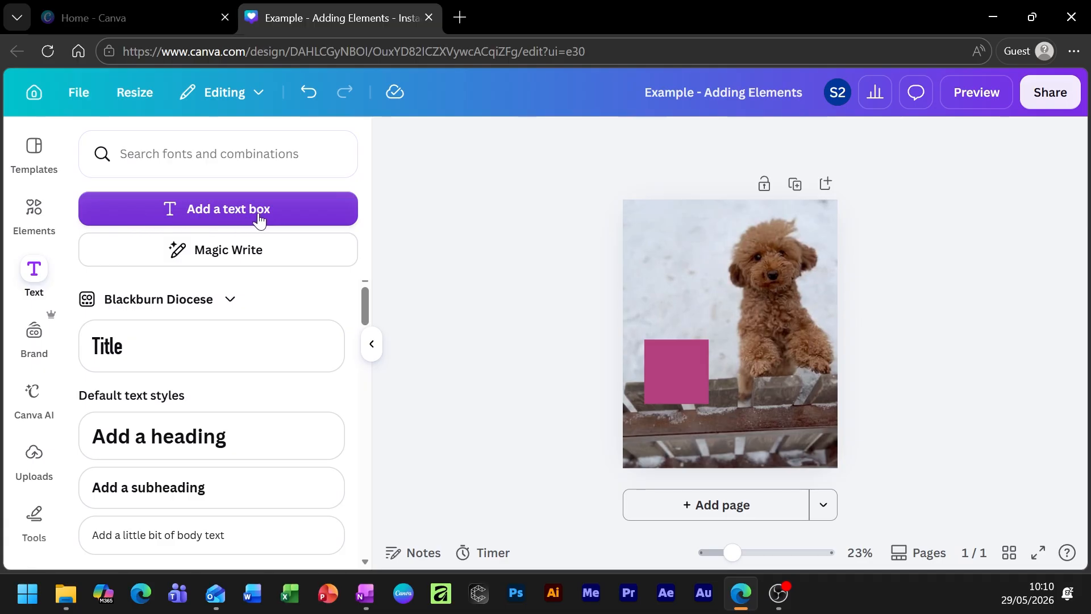
{"action": "left_click", "coordinate": [178, 220]}
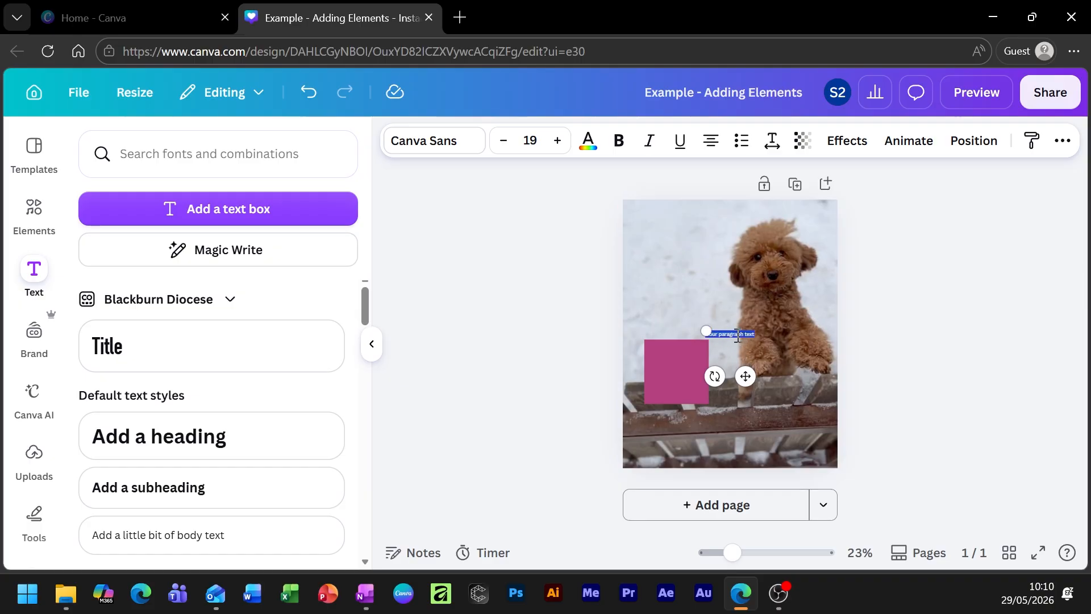
- Delete the puppy background video and the square, keeping only the paragraph text on the page
{"action": "left_click", "coordinate": [661, 275]}
{"action": "key", "text": "Delete"}
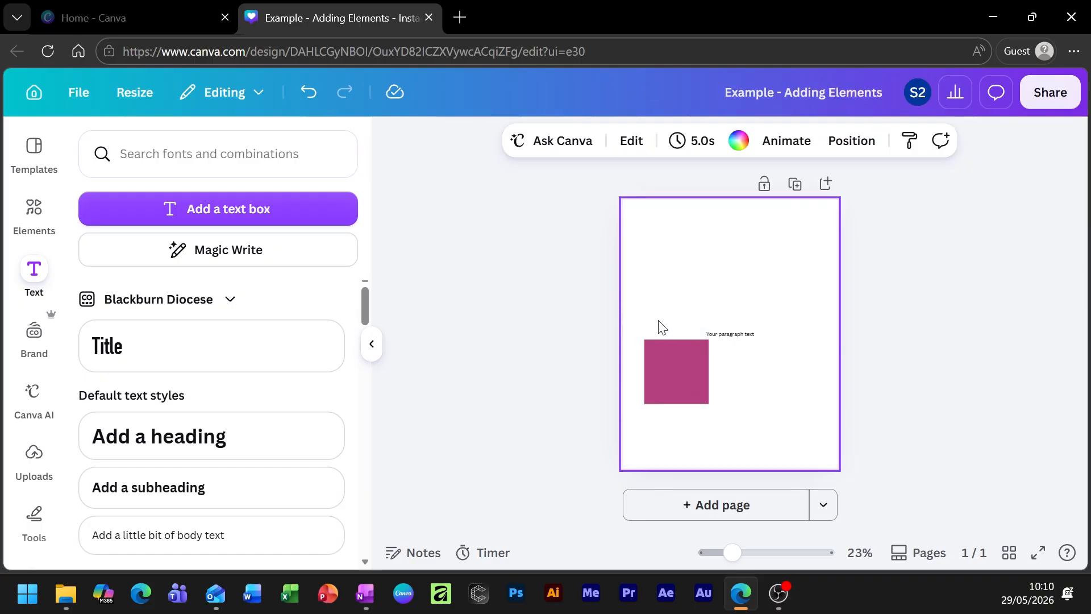
{"action": "left_click", "coordinate": [671, 376]}
{"action": "key", "text": "Delete"}
{"action": "double_click", "coordinate": [712, 336]}
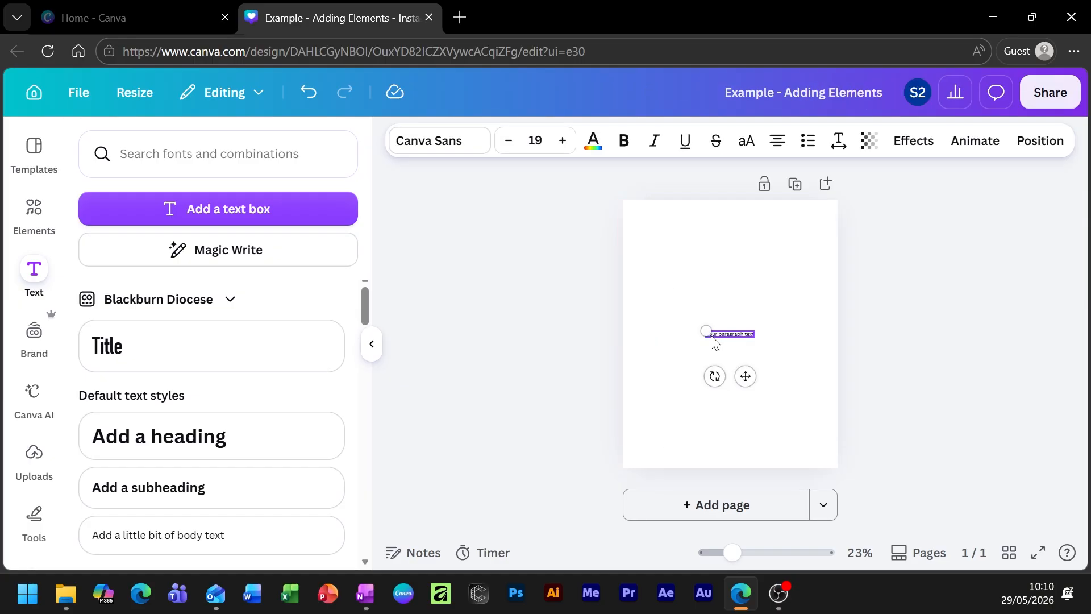
{"action": "left_click", "coordinate": [664, 337]}
- Select the paragraph text box and increase its font size to 33
{"action": "left_click_drag", "start_coordinate": [733, 557], "coordinate": [769, 553]}
{"action": "scroll", "coordinate": [699, 361], "scroll_direction": "up", "scroll_amount": 5}
{"action": "scroll", "coordinate": [706, 365], "scroll_direction": "down", "scroll_amount": 4}
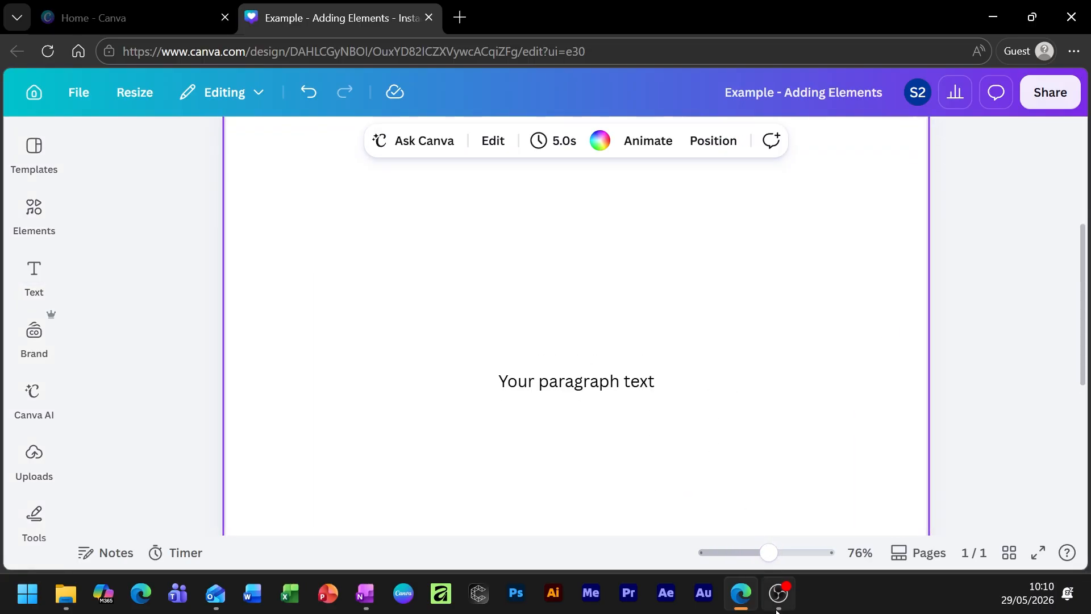
{"action": "left_click", "coordinate": [542, 392]}
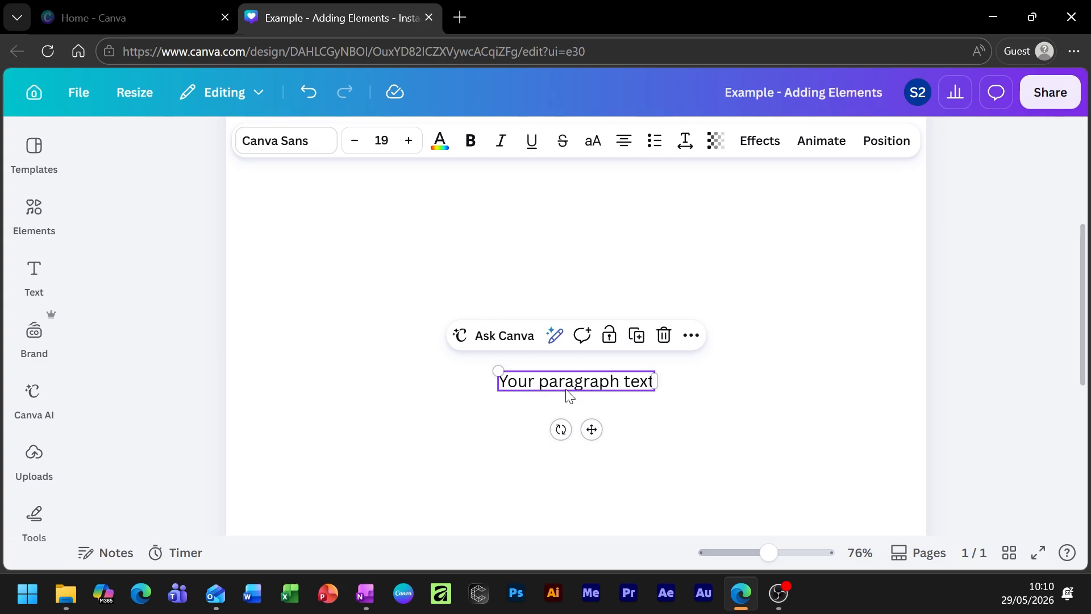
{"action": "left_click", "coordinate": [593, 398]}
{"action": "left_click", "coordinate": [592, 392]}
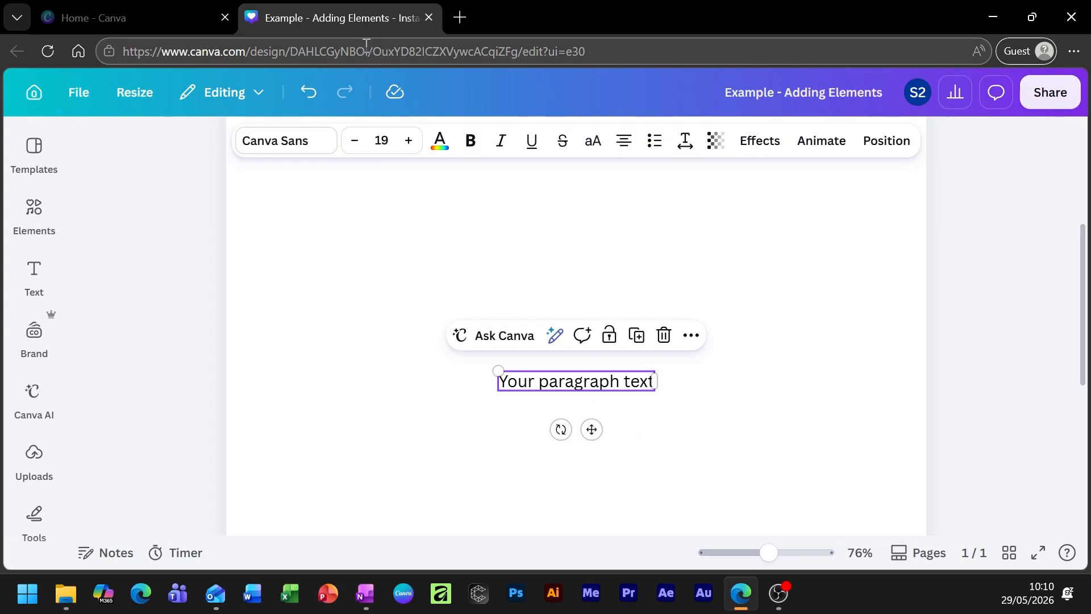
{"action": "left_click", "coordinate": [408, 140]}
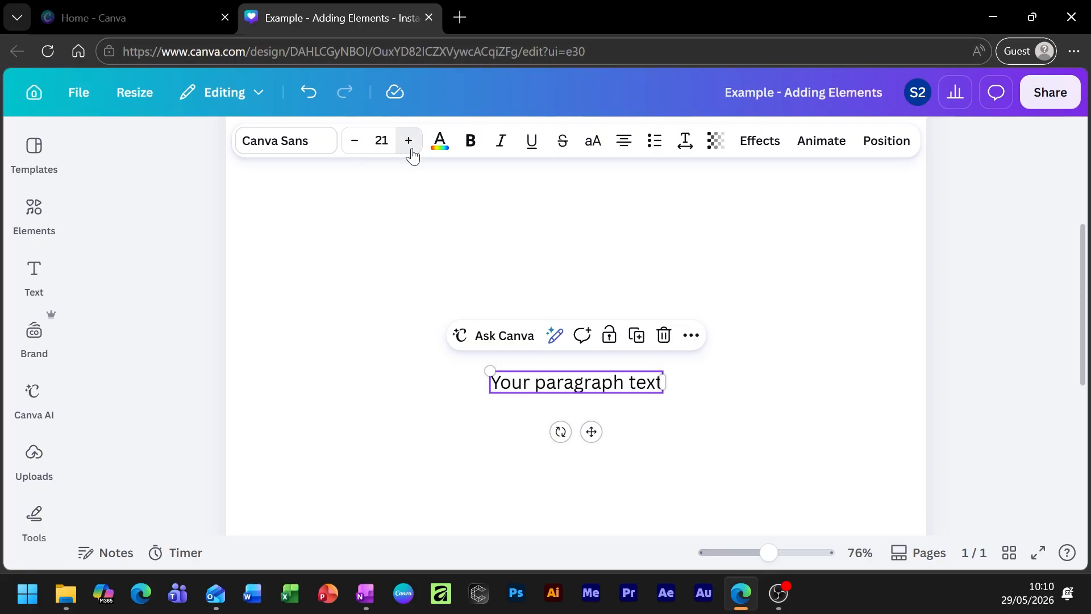
{"action": "left_click", "coordinate": [408, 140]}
{"action": "left_click", "coordinate": [408, 140]}
{"action": "left_click", "coordinate": [408, 140]}
{"action": "left_click", "coordinate": [408, 140]}
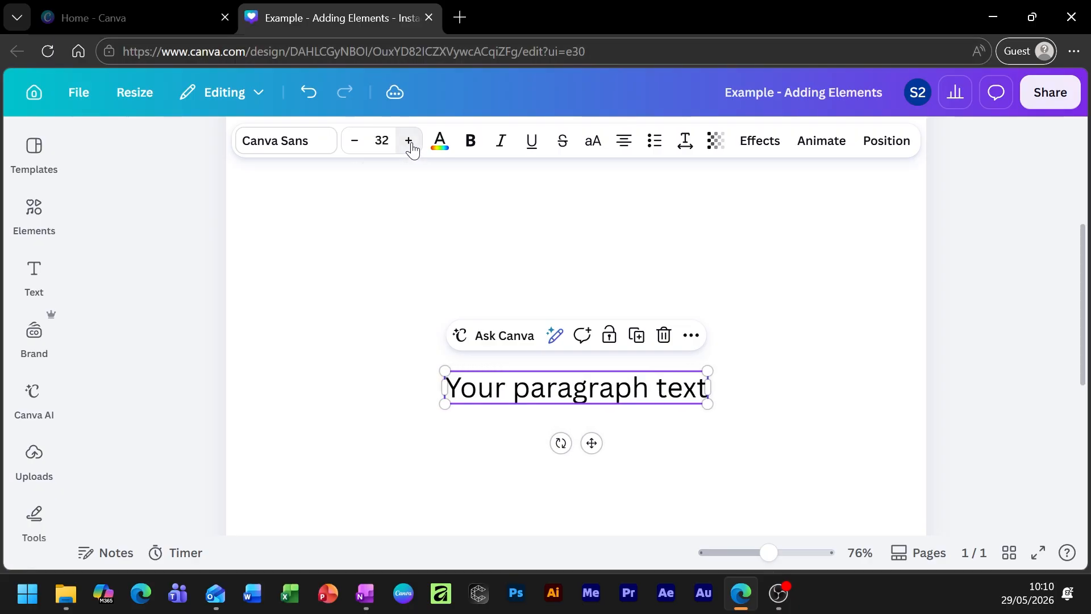
{"action": "left_click", "coordinate": [408, 141]}
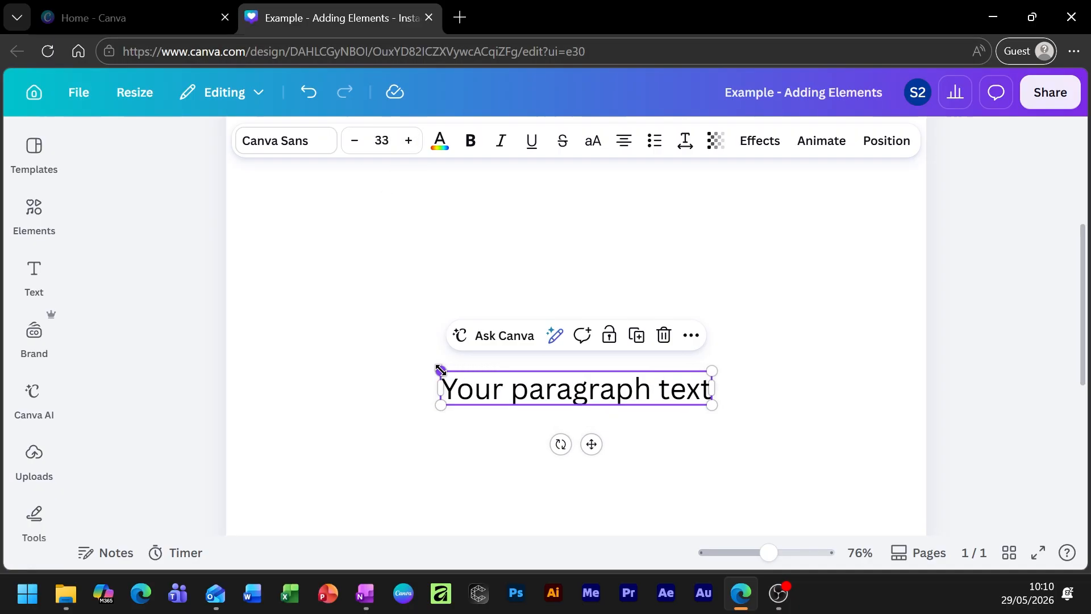
- Scale the paragraph text up from its upper-left corner to size 50.6 and widen its box to the right
{"action": "left_click_drag", "start_coordinate": [441, 370], "coordinate": [307, 266]}
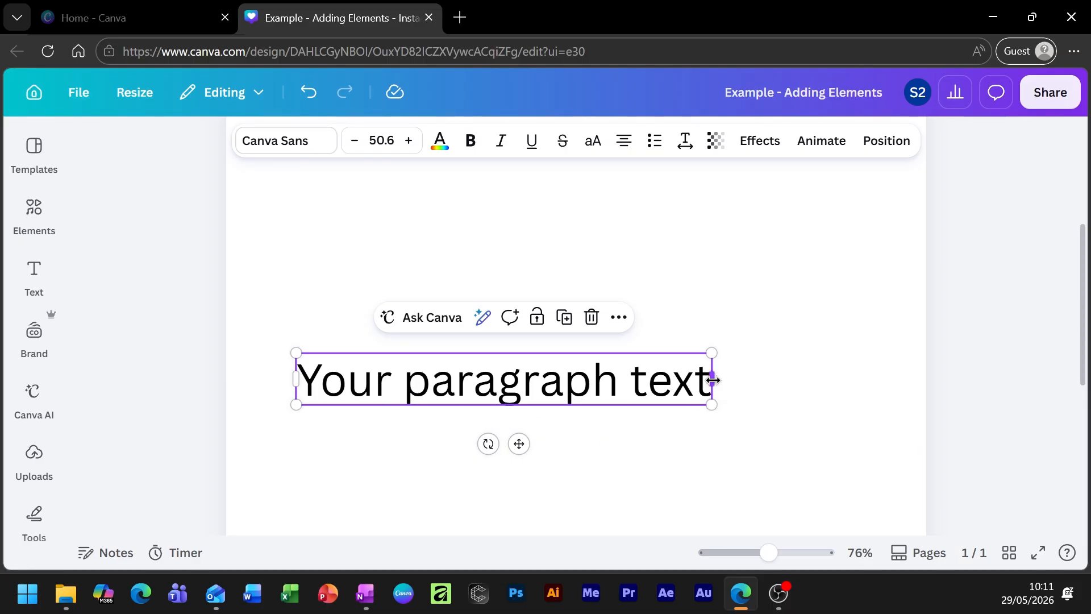
{"action": "left_click_drag", "start_coordinate": [712, 379], "coordinate": [857, 372]}
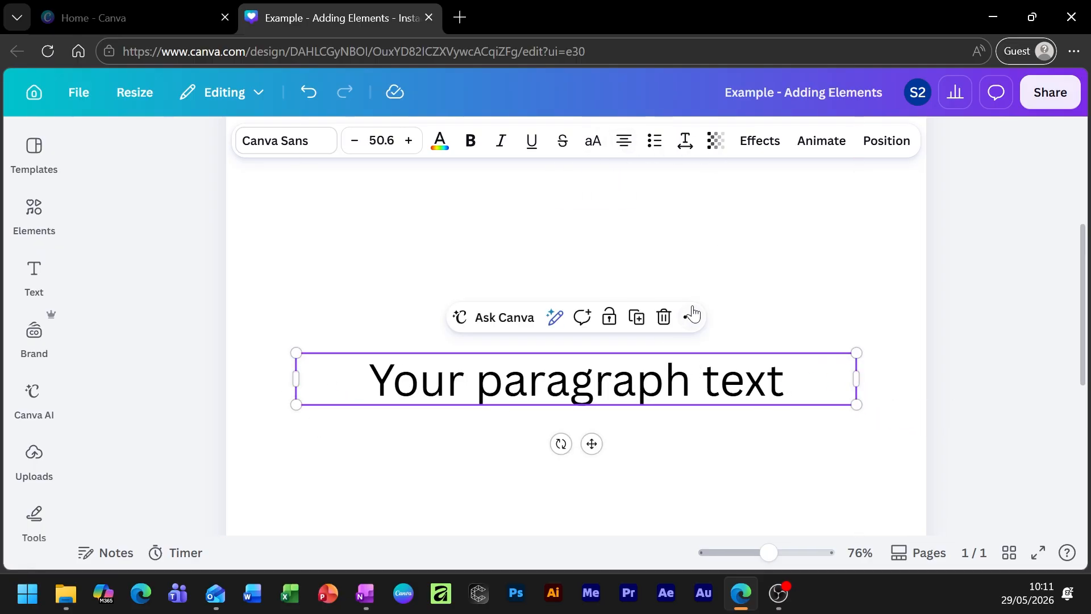
{"action": "scroll", "coordinate": [687, 336], "scroll_direction": "down", "scroll_amount": 2}
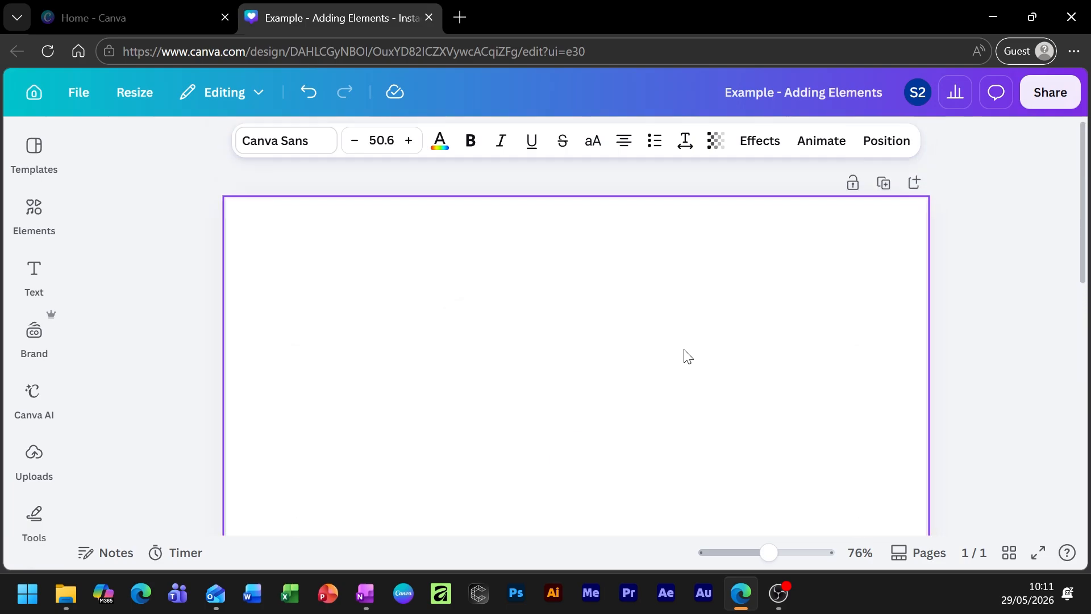
{"action": "left_click", "coordinate": [523, 441]}
{"action": "left_click", "coordinate": [660, 279]}
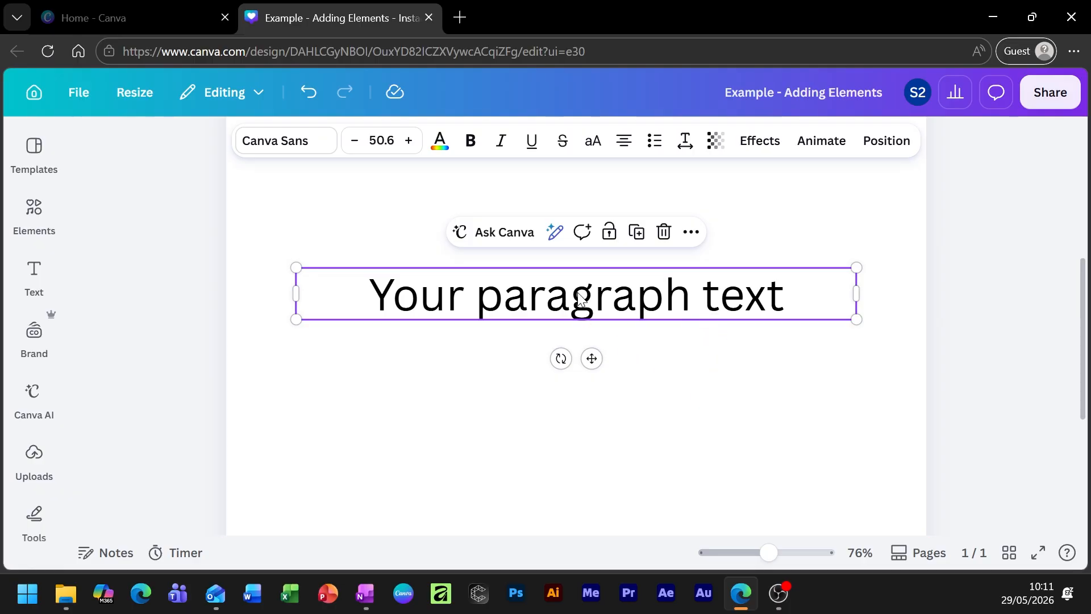
- Narrow the text box until its words wrap onto three lines, and move it slightly to the right
{"action": "left_click_drag", "start_coordinate": [858, 297], "coordinate": [516, 336]}
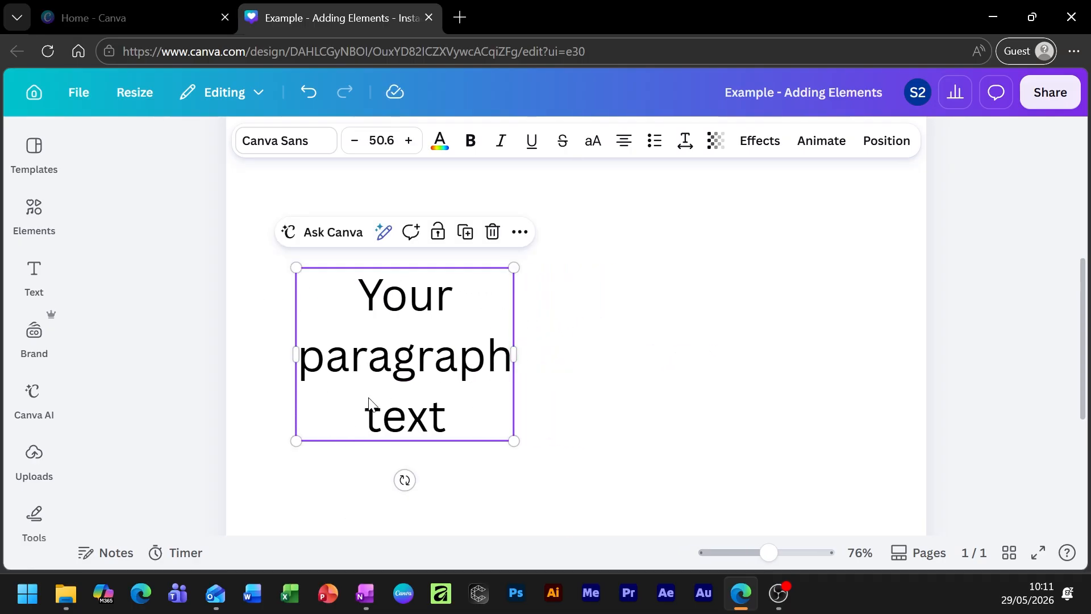
{"action": "left_click_drag", "start_coordinate": [369, 354], "coordinate": [415, 348]}
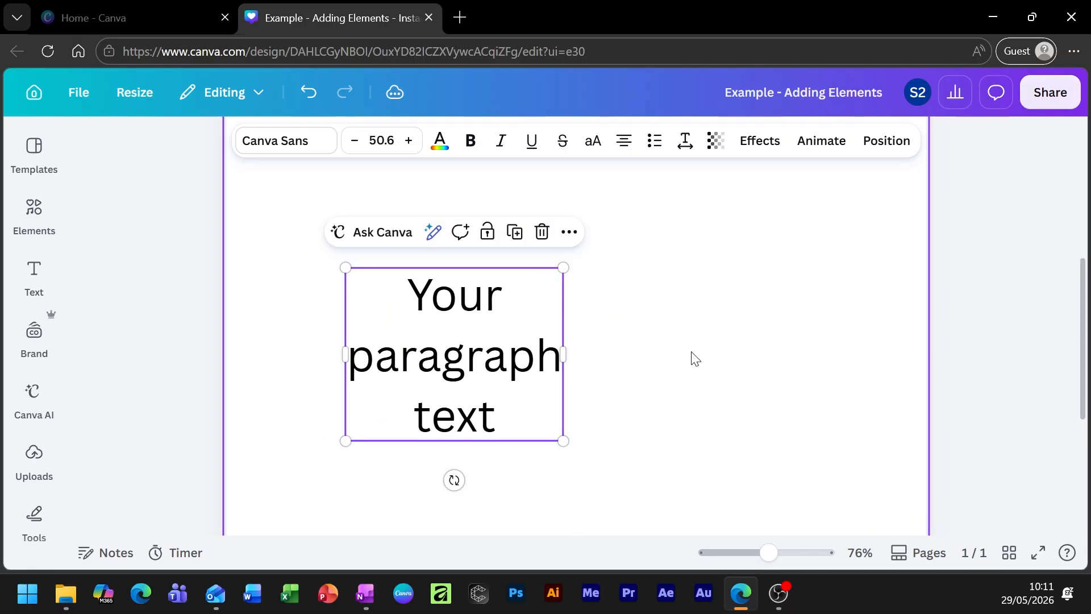
{"action": "left_click", "coordinate": [691, 358]}
- Widen the text box to the right until the paragraph text fits on one line
{"action": "left_click_drag", "start_coordinate": [770, 566], "coordinate": [735, 568]}
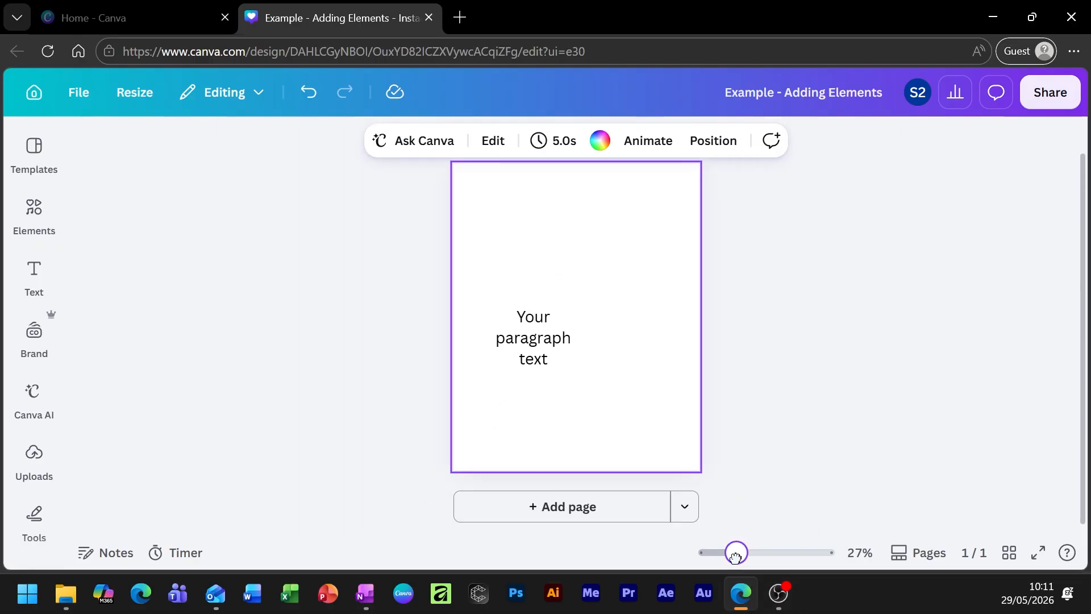
{"action": "left_click", "coordinate": [517, 342]}
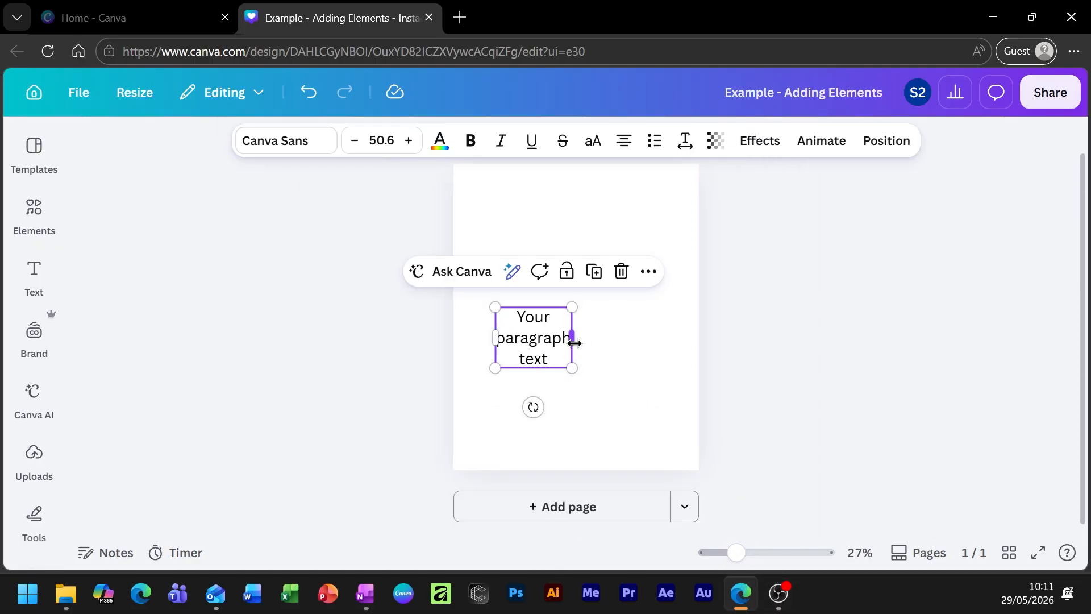
{"action": "left_click_drag", "start_coordinate": [571, 337], "coordinate": [677, 346]}
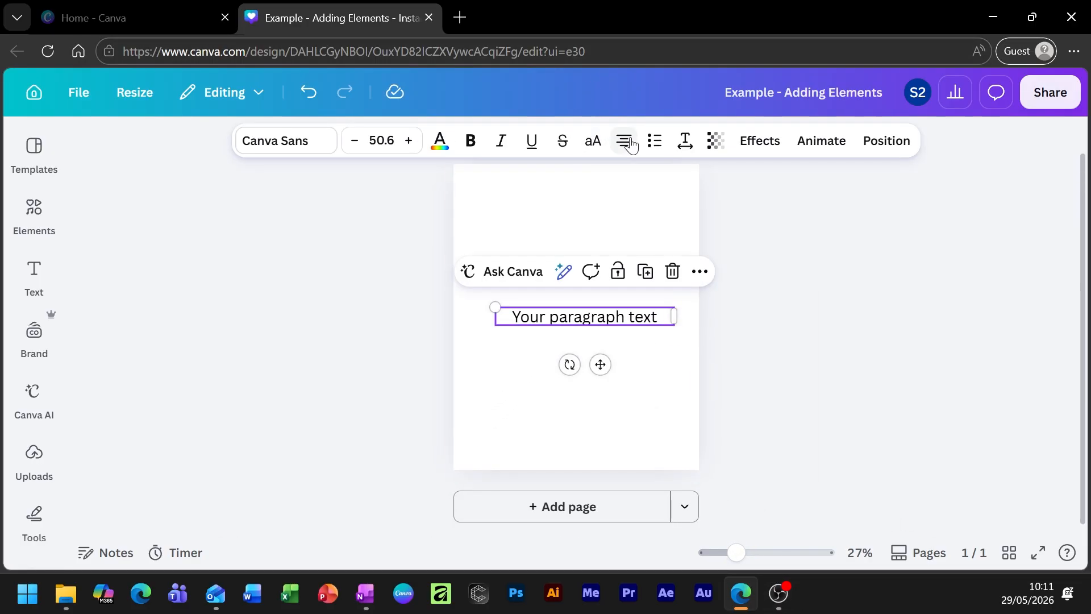
- Browse the fonts available for the paragraph text and close the list
{"action": "left_click", "coordinate": [295, 145]}
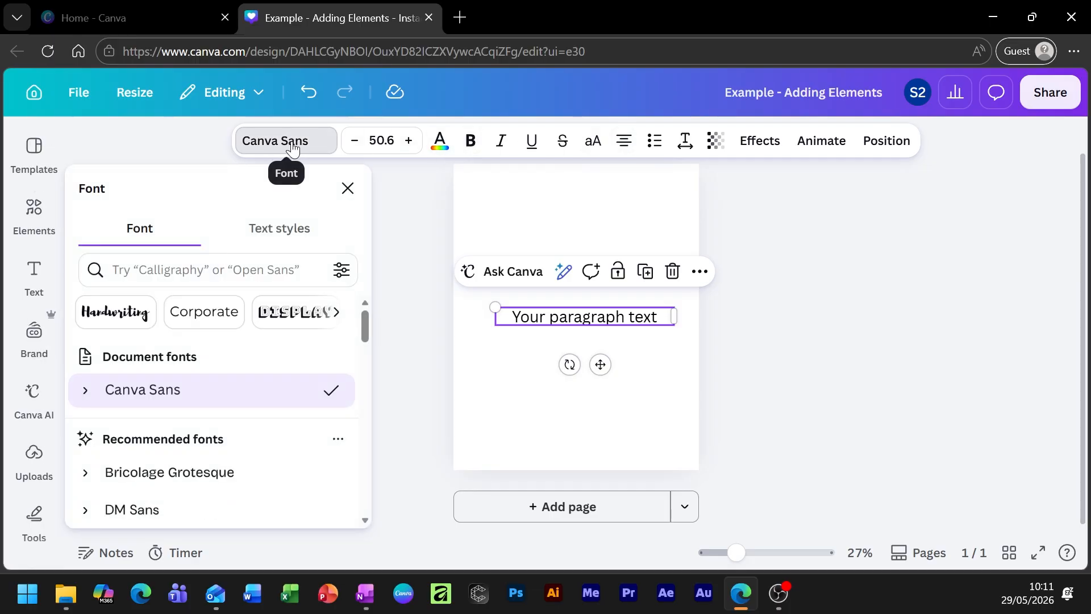
{"action": "scroll", "coordinate": [178, 414], "scroll_direction": "down", "scroll_amount": 5}
{"action": "scroll", "coordinate": [178, 415], "scroll_direction": "up", "scroll_amount": 5}
{"action": "left_click", "coordinate": [288, 145]}
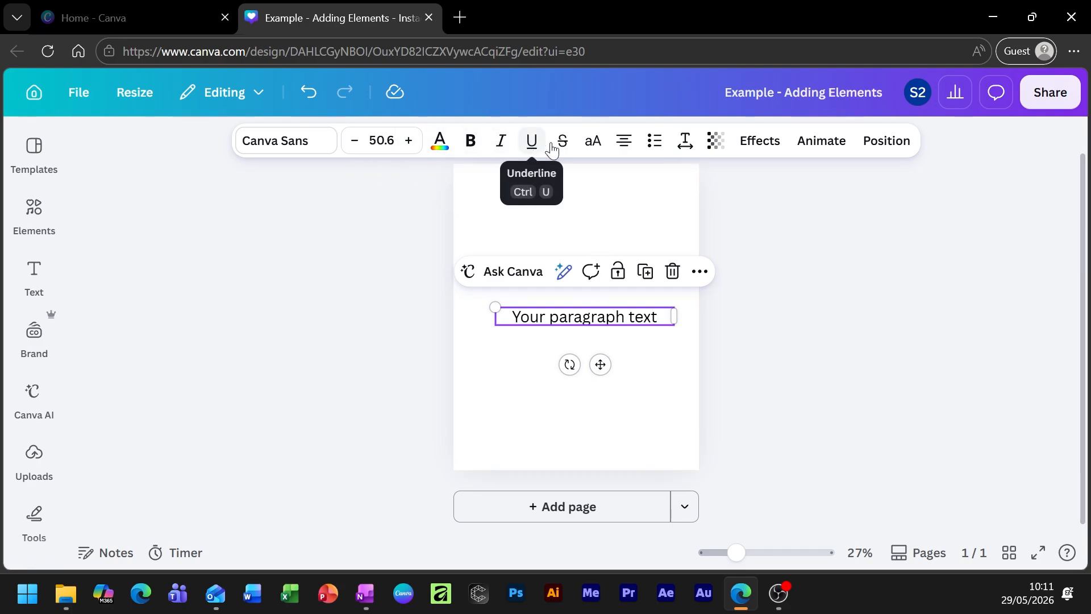
- Try uppercase and the different alignments on the paragraph text, returning to normal case and centred alignment
{"action": "left_click", "coordinate": [593, 145]}
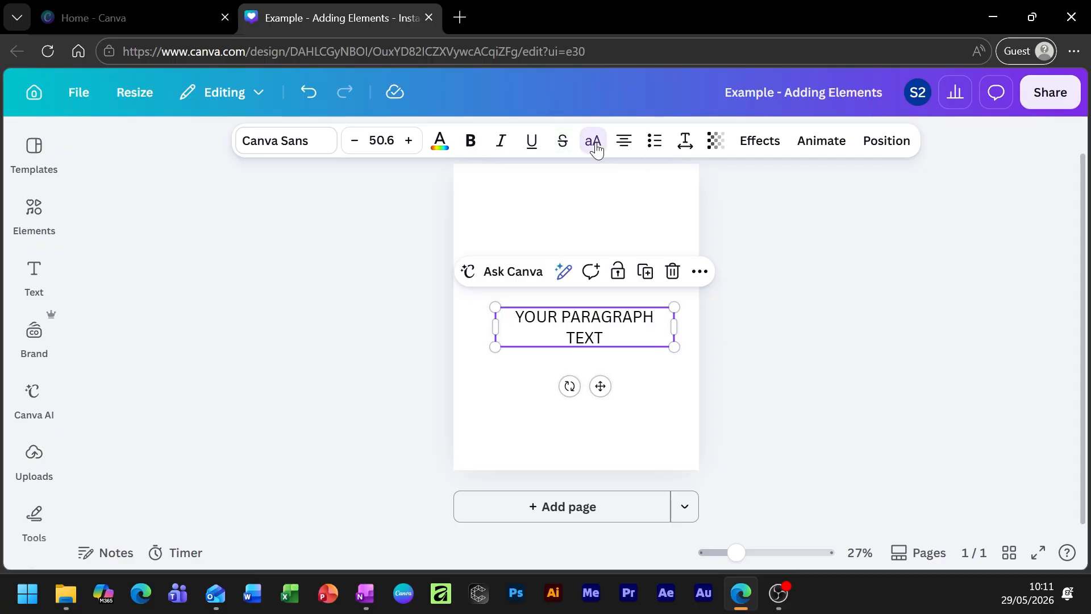
{"action": "left_click", "coordinate": [595, 146]}
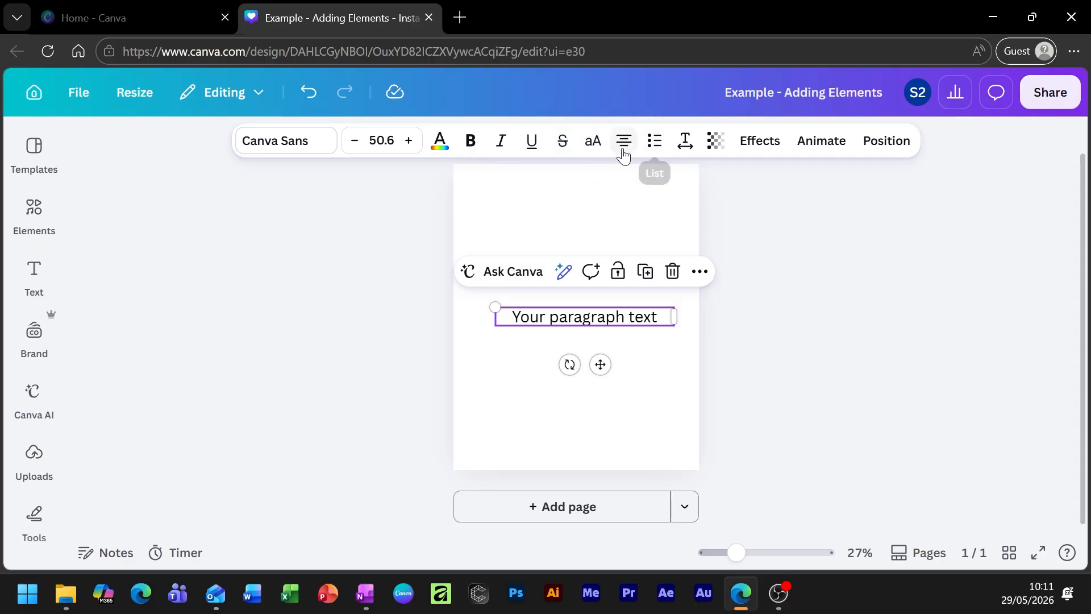
{"action": "left_click", "coordinate": [623, 148]}
{"action": "left_click", "coordinate": [625, 147]}
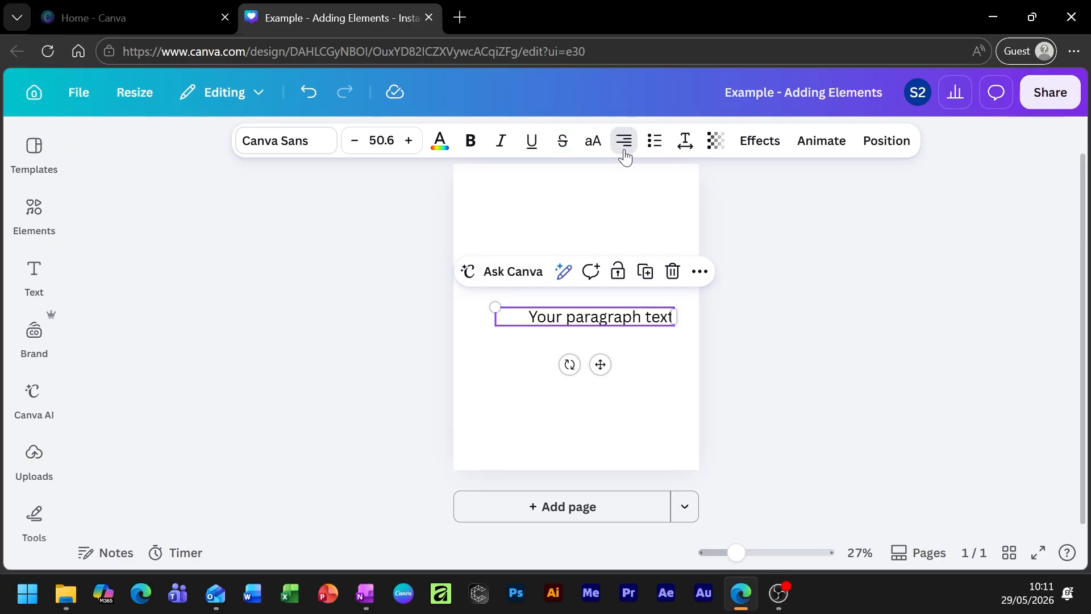
{"action": "left_click", "coordinate": [625, 149]}
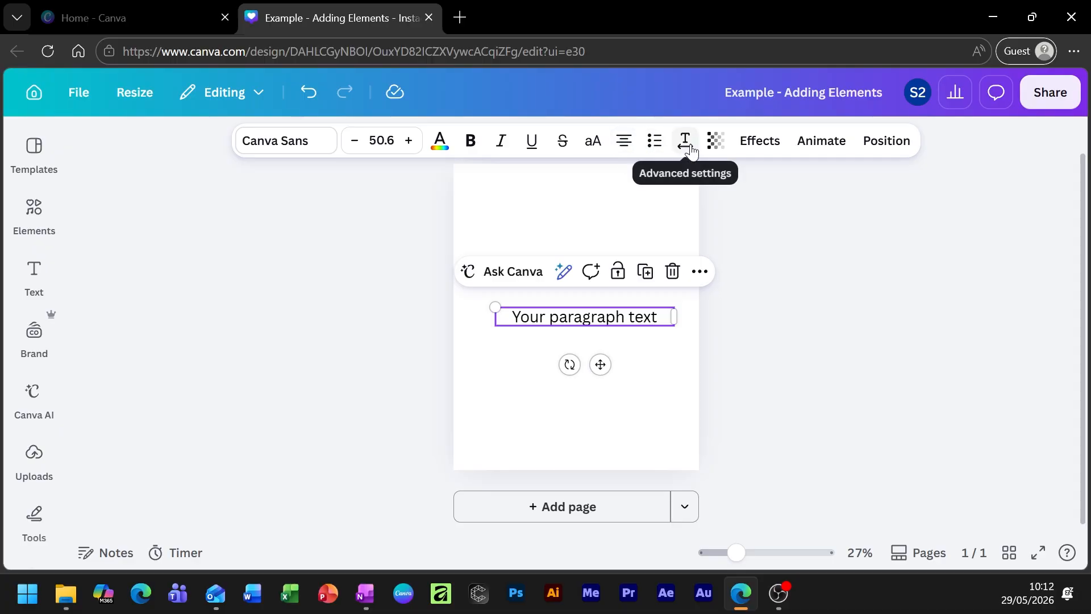
- Move the paragraph text to the horizontal centre of the page and deselect it
{"action": "left_click", "coordinate": [806, 234]}
{"action": "left_click_drag", "start_coordinate": [591, 319], "coordinate": [581, 311]}
{"action": "left_click", "coordinate": [793, 267]}
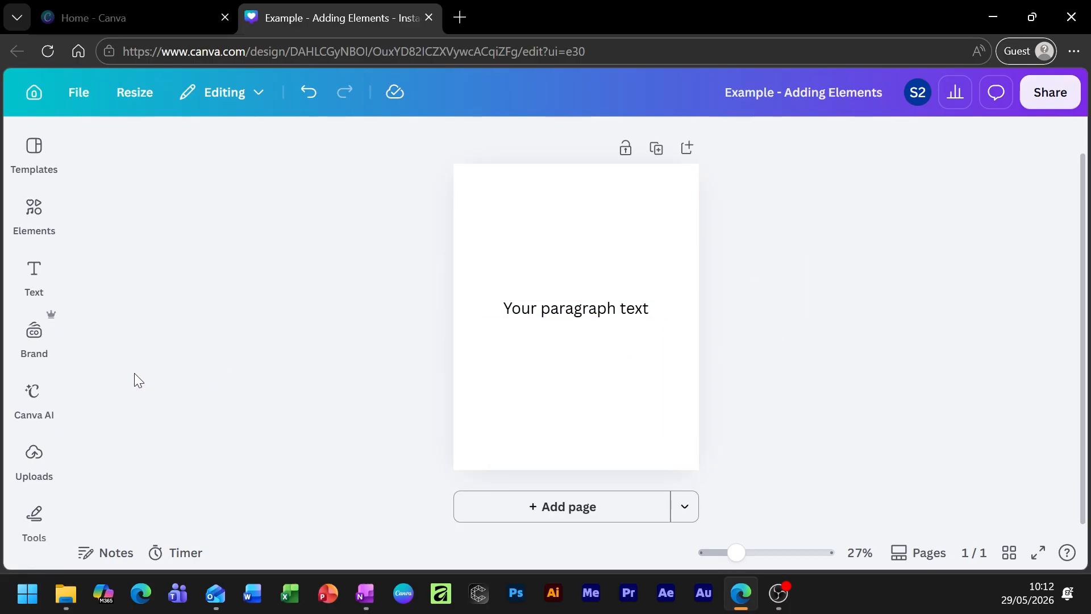
- Open the drawing tools and choose the blue Pen
{"action": "left_click", "coordinate": [34, 275]}
{"action": "left_click", "coordinate": [34, 215]}
{"action": "scroll", "coordinate": [34, 358], "scroll_direction": "down", "scroll_amount": 3}
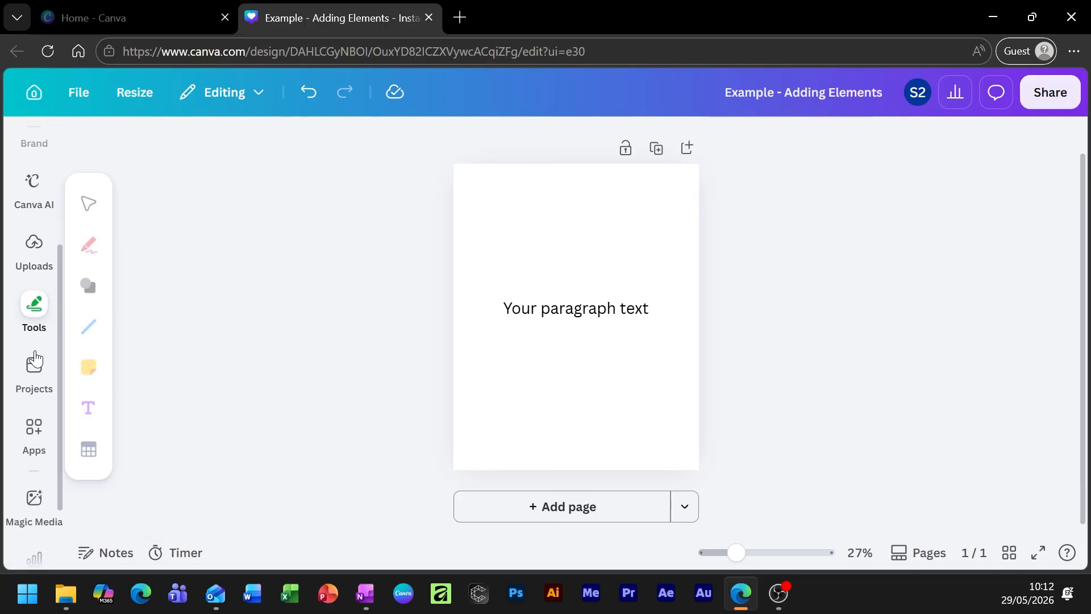
{"action": "mouse_move", "coordinate": [37, 255]}
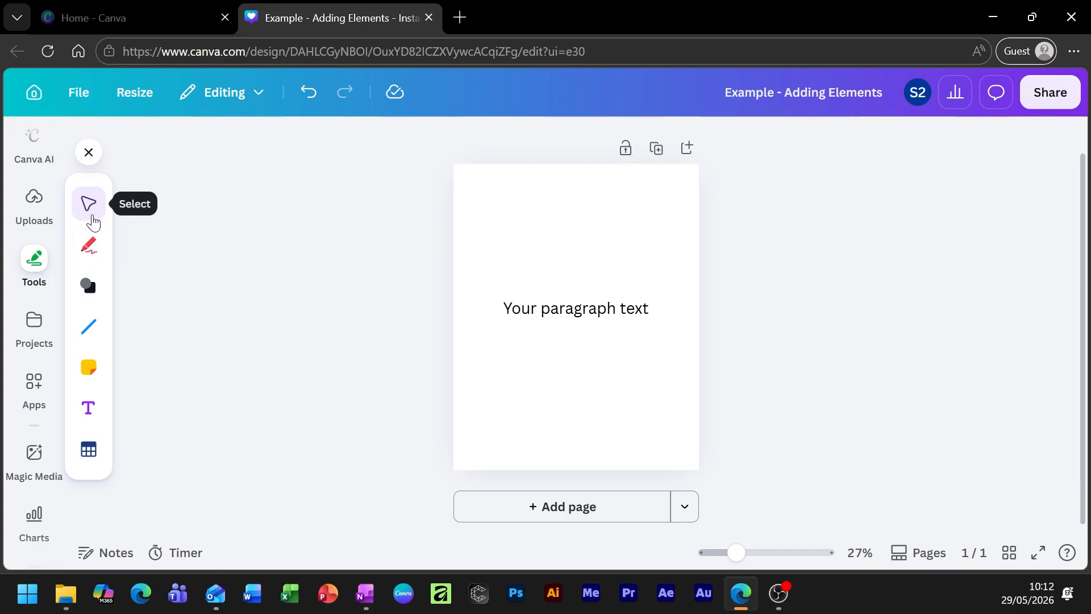
{"action": "left_click", "coordinate": [88, 251]}
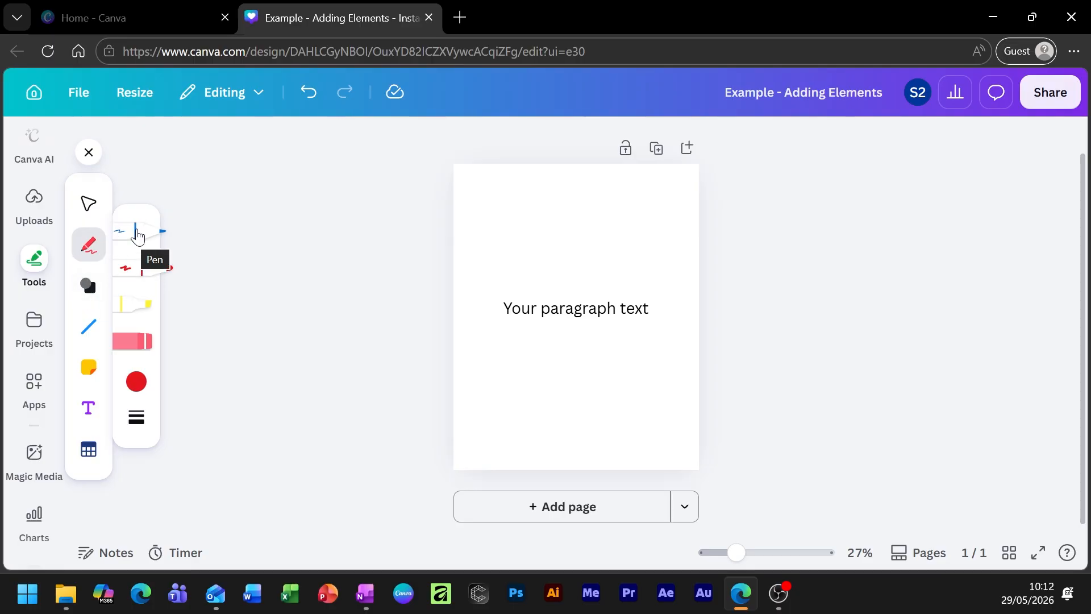
{"action": "left_click", "coordinate": [138, 236]}
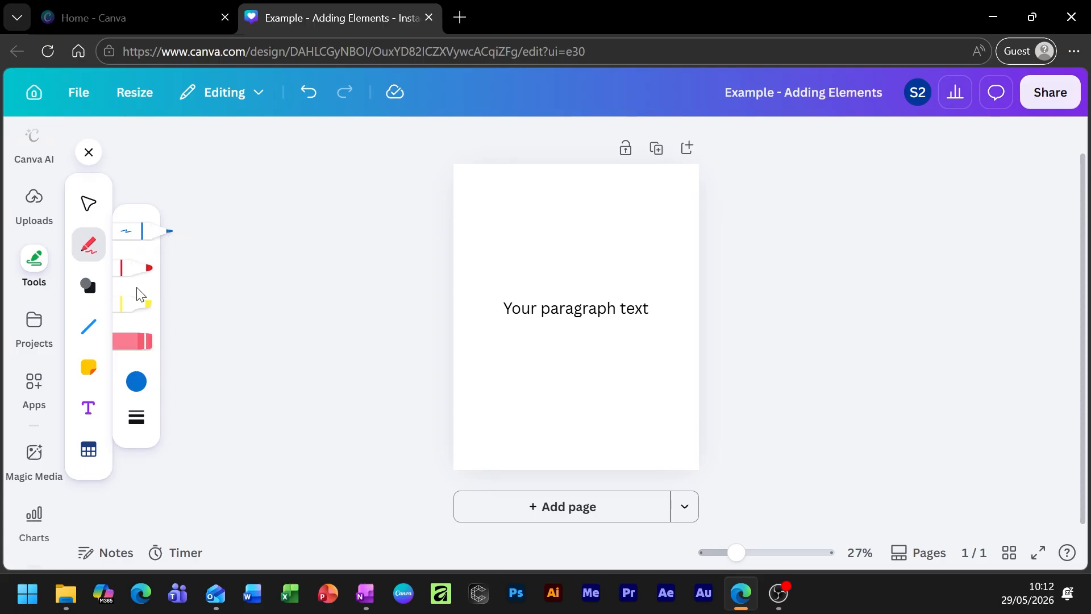
- Choose the yellow Highlighter and draw a highlight stroke across the paragraph text
{"action": "left_click", "coordinate": [144, 272]}
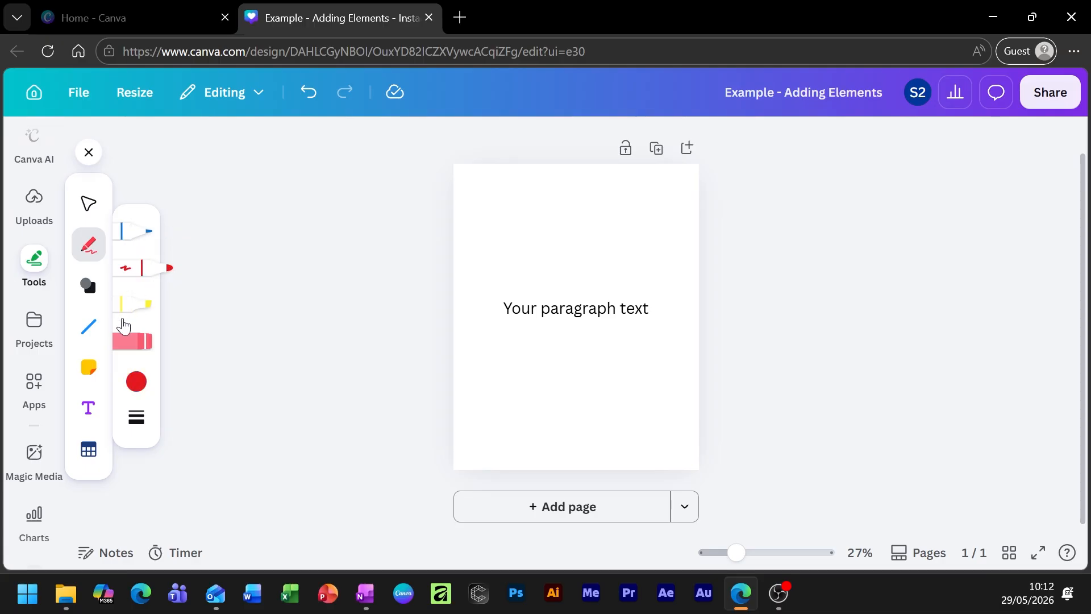
{"action": "left_click", "coordinate": [137, 315]}
{"action": "mouse_move", "coordinate": [501, 310]}
{"action": "left_mouse_down"}
{"action": "mouse_move", "coordinate": [623, 309]}
{"action": "mouse_move", "coordinate": [536, 304]}
{"action": "mouse_move", "coordinate": [685, 294]}
{"action": "left_mouse_up"}
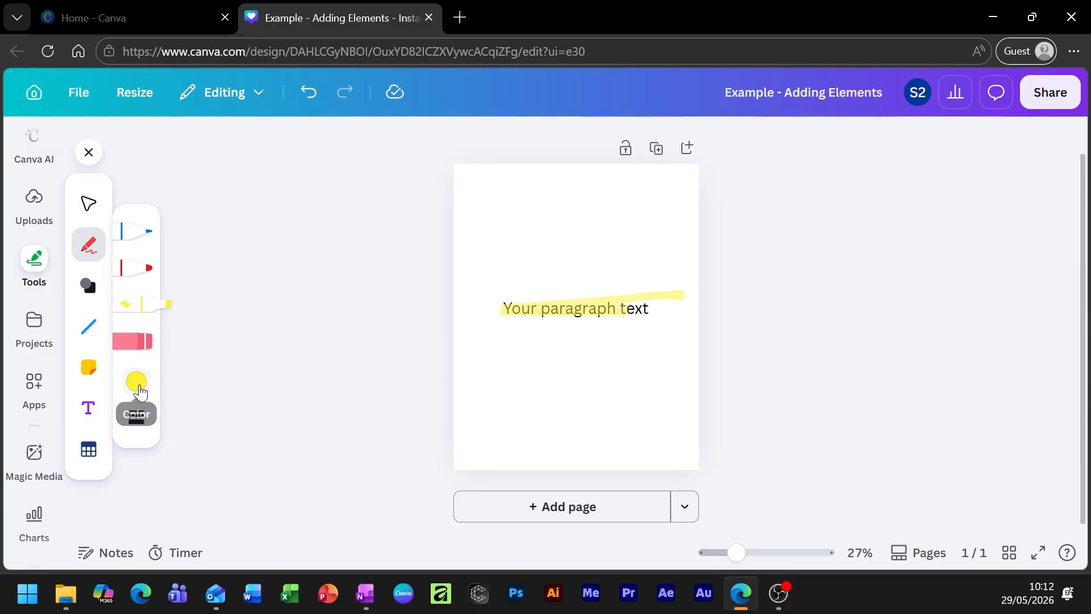
- Try a heavier highlighter weight, settling on weight 24 and transparency 53
{"action": "left_click", "coordinate": [137, 417]}
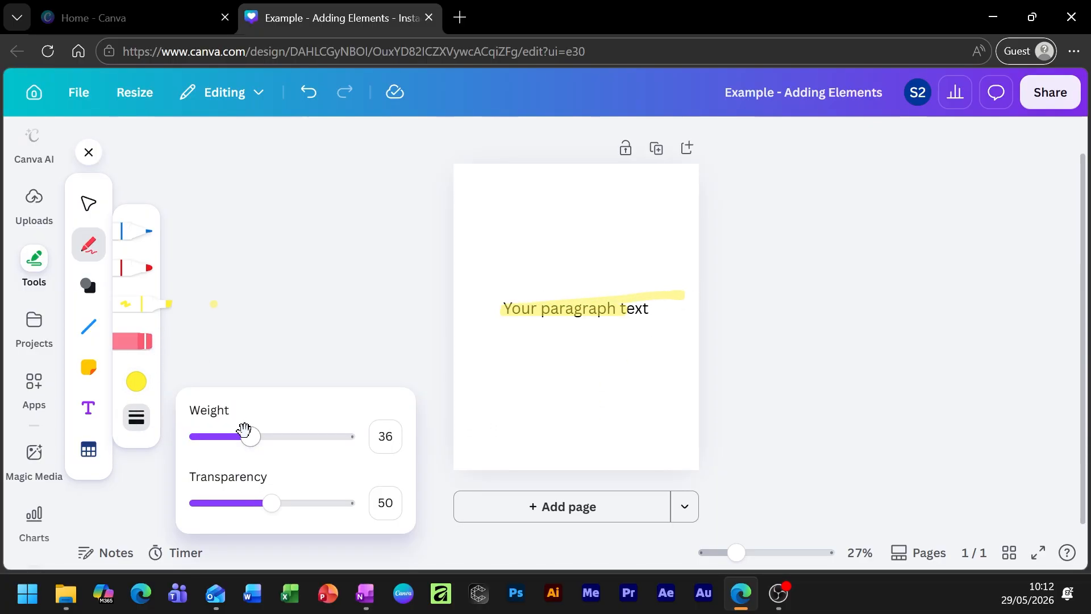
{"action": "left_click_drag", "start_coordinate": [244, 430], "coordinate": [328, 436]}
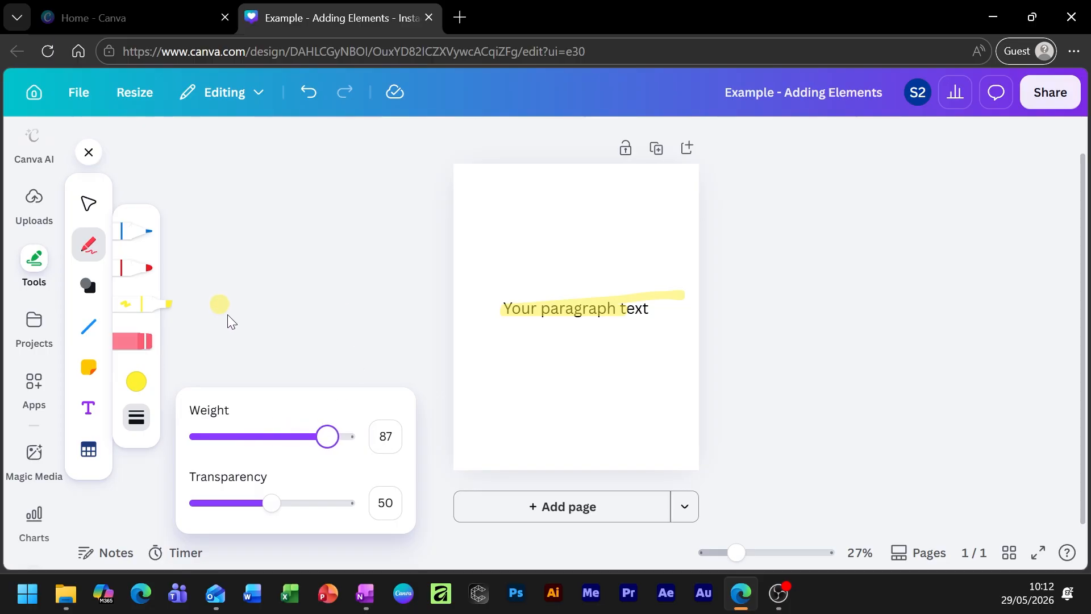
{"action": "mouse_move", "coordinate": [325, 437]}
{"action": "left_mouse_down"}
{"action": "mouse_move", "coordinate": [216, 437]}
{"action": "mouse_move", "coordinate": [378, 435]}
{"action": "mouse_move", "coordinate": [231, 452]}
{"action": "left_mouse_up"}
{"action": "mouse_move", "coordinate": [269, 510]}
{"action": "left_mouse_down"}
{"action": "mouse_move", "coordinate": [368, 511]}
{"action": "mouse_move", "coordinate": [239, 511]}
{"action": "mouse_move", "coordinate": [271, 514]}
{"action": "left_mouse_up"}
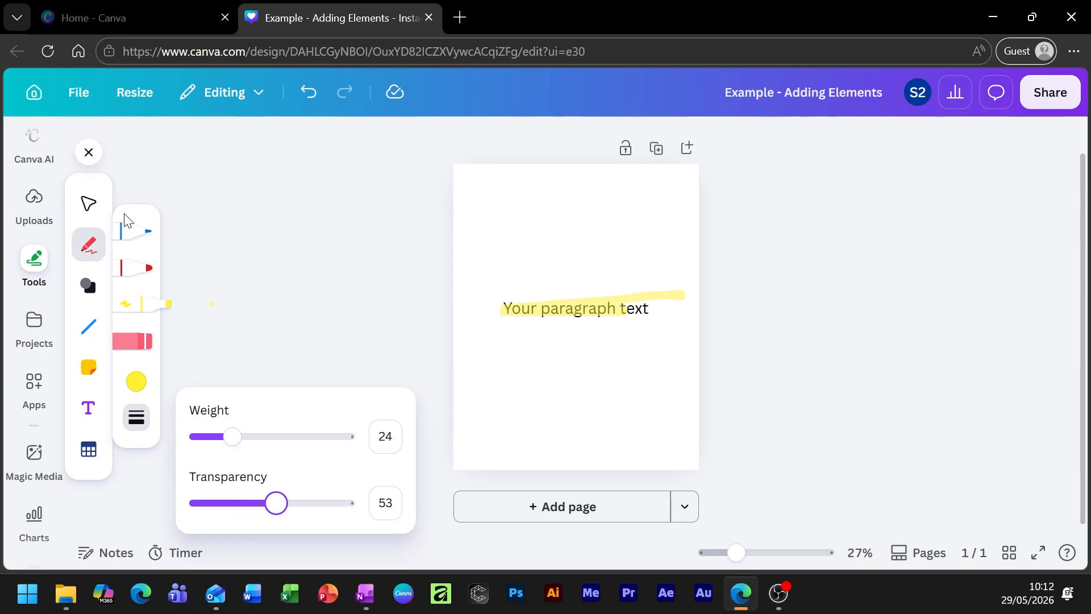
- Switch to the Pen, give it the darkest navy colour and increase its weight
{"action": "left_click", "coordinate": [140, 240]}
{"action": "left_click", "coordinate": [136, 382]}
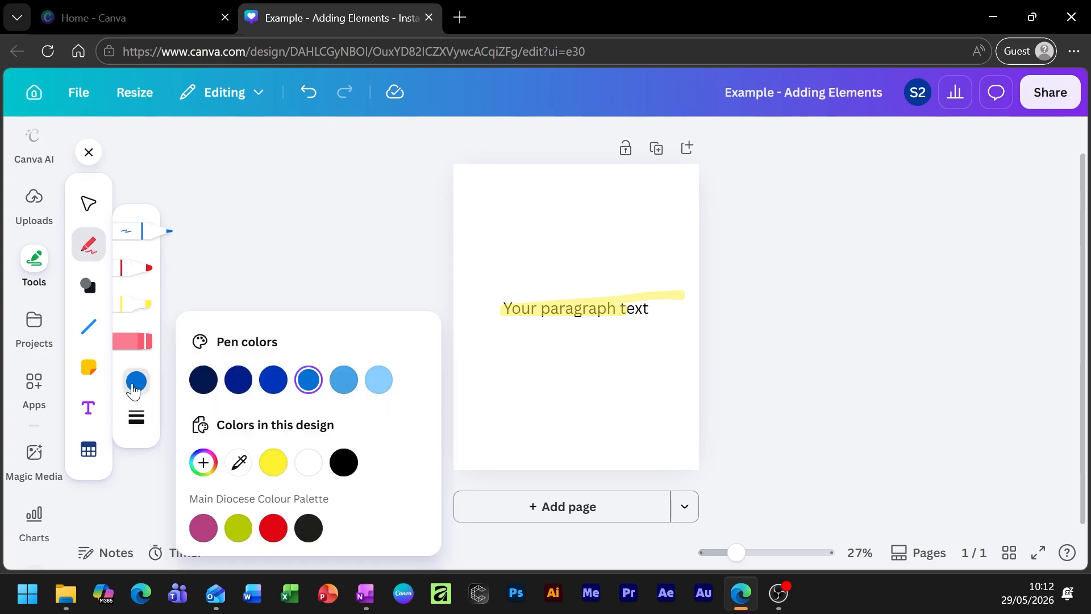
{"action": "left_click", "coordinate": [204, 379]}
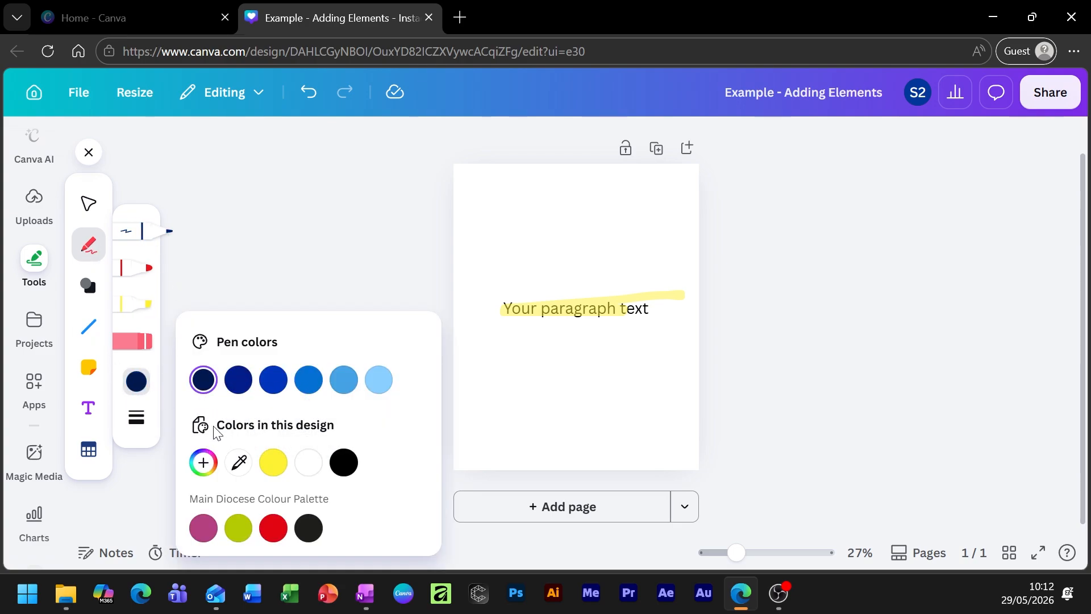
{"action": "left_click", "coordinate": [155, 391]}
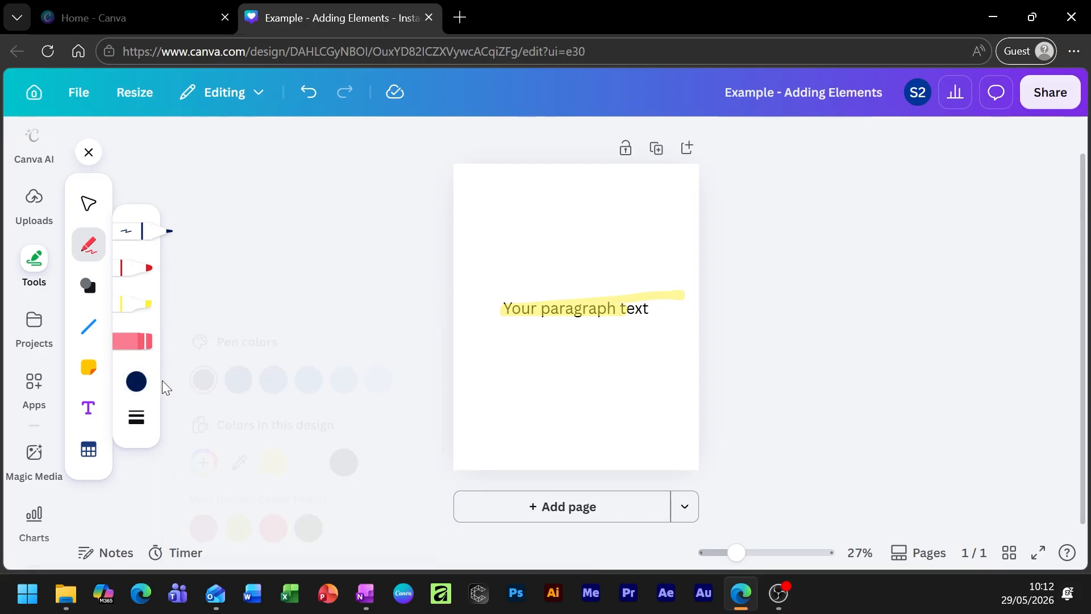
{"action": "left_click", "coordinate": [146, 426]}
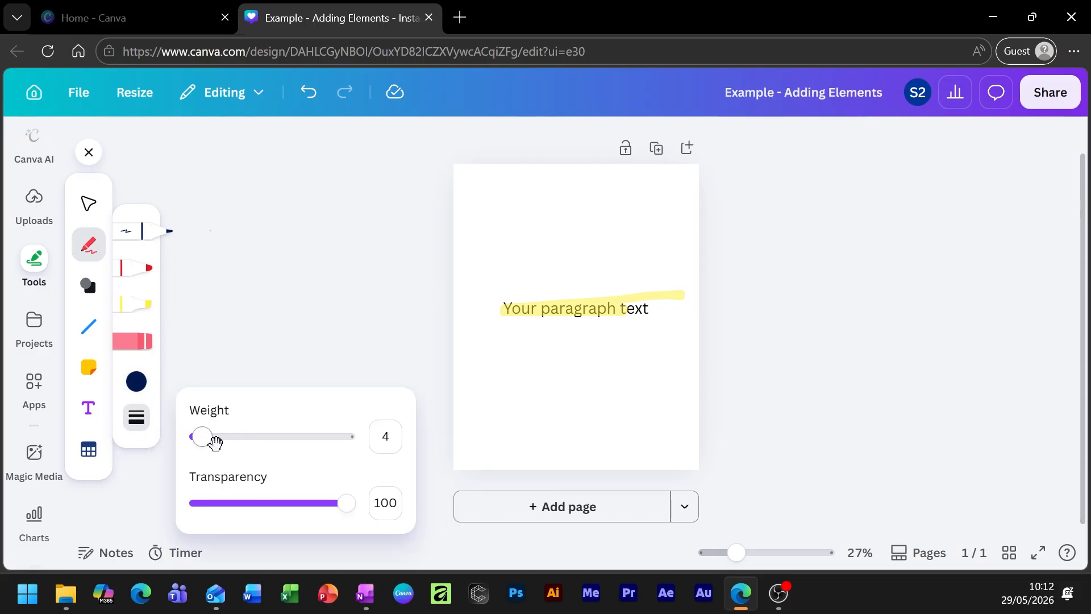
{"action": "mouse_move", "coordinate": [216, 443]}
{"action": "left_mouse_down"}
{"action": "mouse_move", "coordinate": [260, 440]}
{"action": "mouse_move", "coordinate": [235, 447]}
{"action": "left_mouse_up"}
- Draw freehand loops across the upper half of the page and a smiley face below the paragraph text
{"action": "left_click_drag", "start_coordinate": [498, 219], "coordinate": [492, 247]}
{"action": "mouse_move", "coordinate": [477, 198]}
{"action": "left_mouse_down"}
{"action": "mouse_move", "coordinate": [565, 214]}
{"action": "mouse_move", "coordinate": [563, 250]}
{"action": "mouse_move", "coordinate": [596, 235]}
{"action": "mouse_move", "coordinate": [642, 321]}
{"action": "left_mouse_up"}
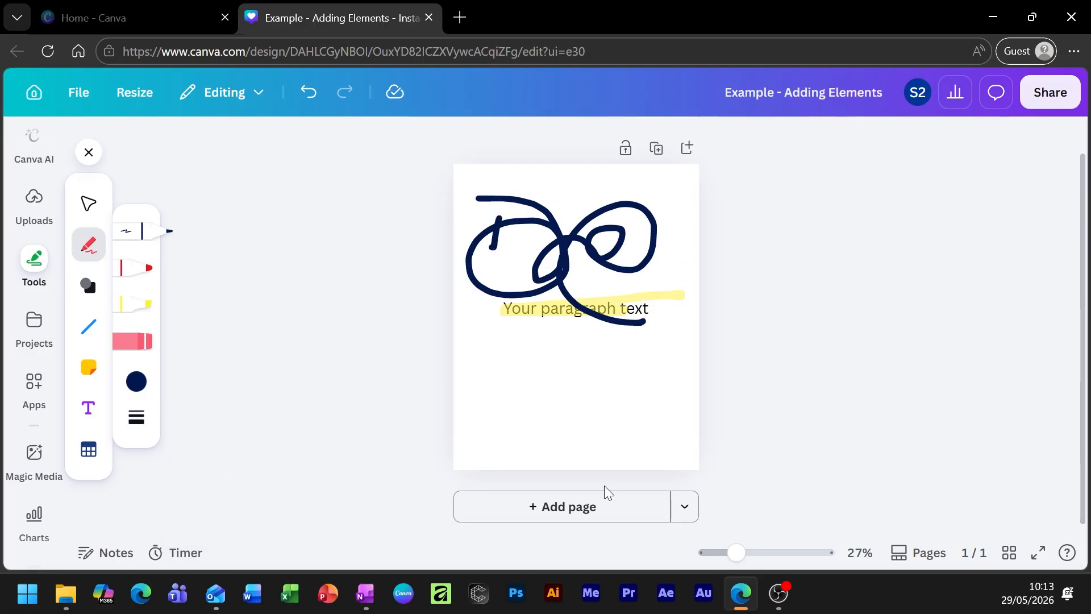
{"action": "mouse_move", "coordinate": [510, 361]}
{"action": "left_mouse_down"}
{"action": "mouse_move", "coordinate": [536, 358]}
{"action": "mouse_move", "coordinate": [552, 415]}
{"action": "left_mouse_up"}
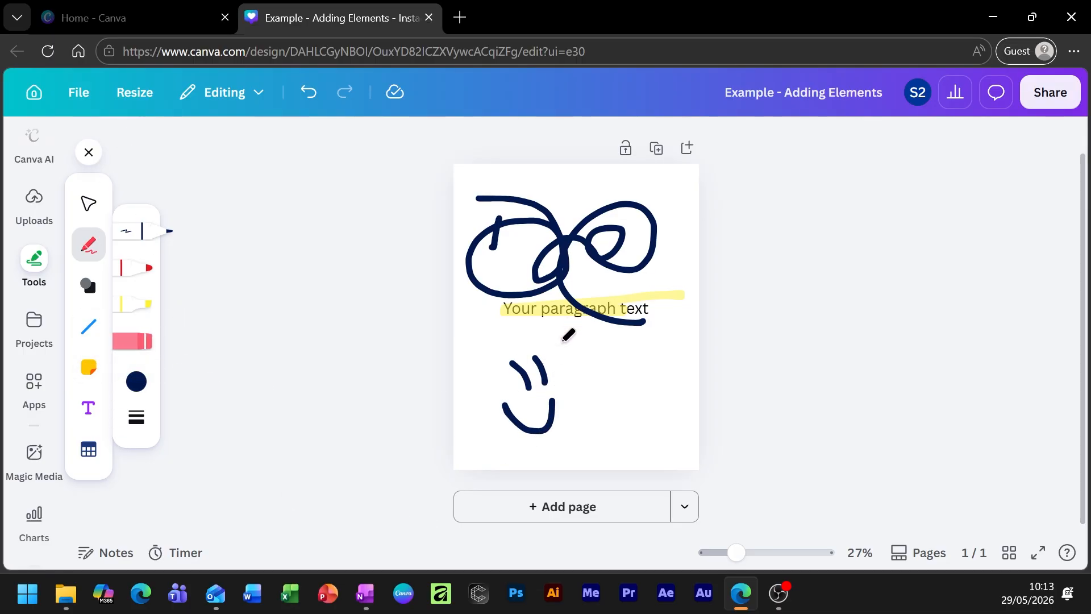
- Erase the smiley face's mouth and eyes with the Eraser
{"action": "left_click", "coordinate": [148, 342]}
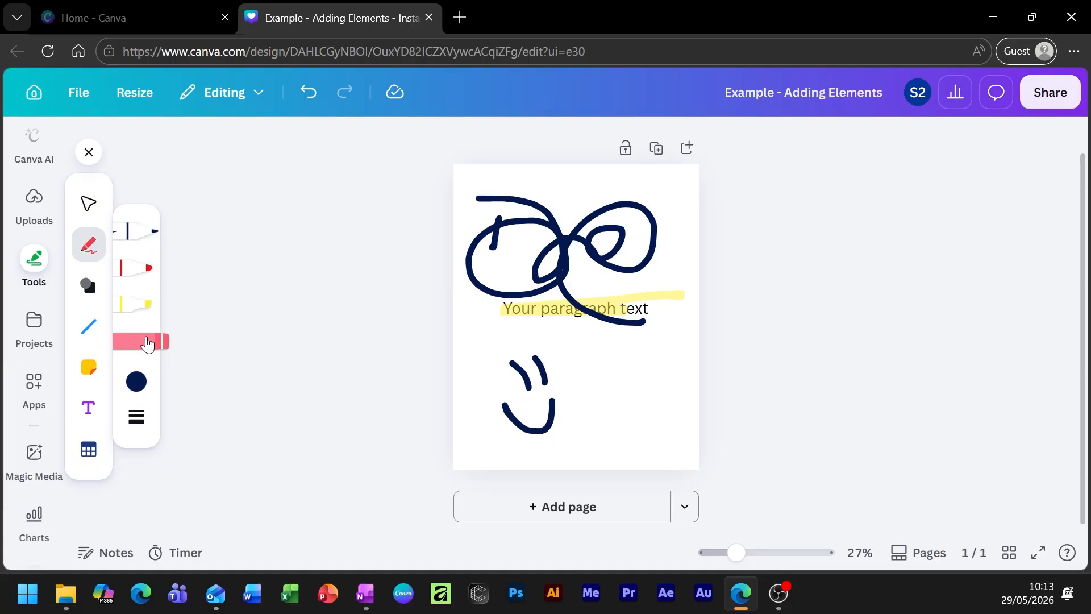
{"action": "left_click", "coordinate": [518, 409]}
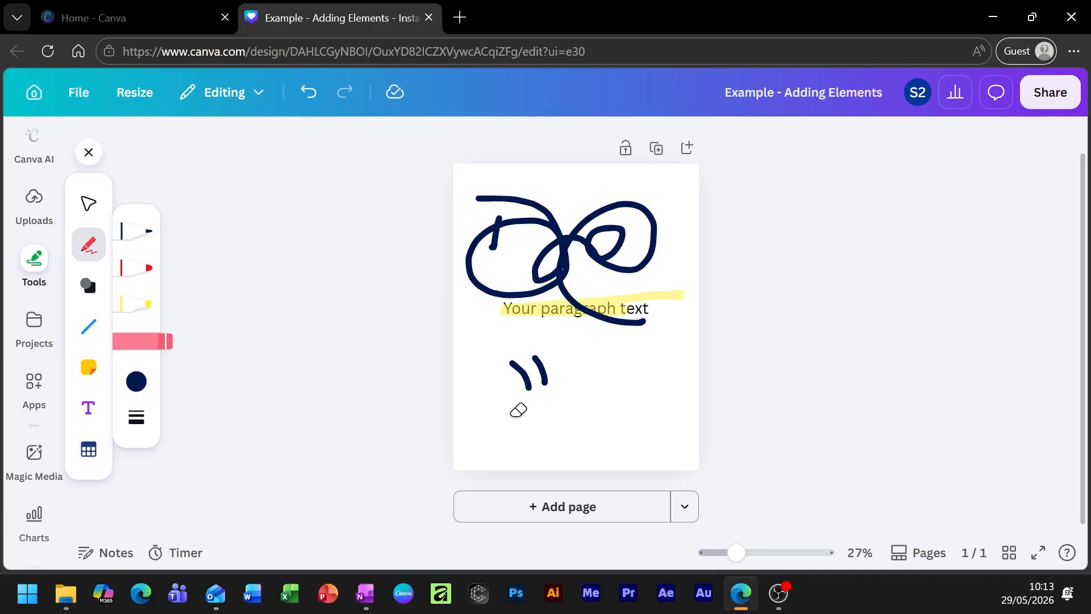
{"action": "left_click", "coordinate": [546, 368]}
- Select the looped drawing, move it down the page, and delete both it and the remaining short navy stroke
{"action": "left_click", "coordinate": [89, 204]}
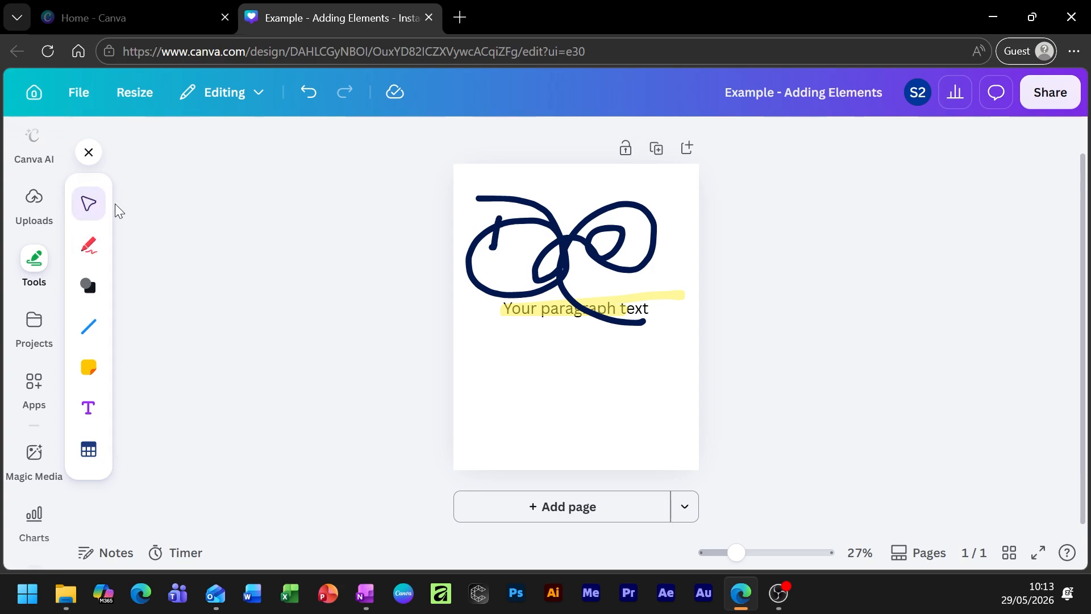
{"action": "left_click", "coordinate": [598, 267]}
{"action": "mouse_move", "coordinate": [570, 223]}
{"action": "left_mouse_down"}
{"action": "mouse_move", "coordinate": [601, 348]}
{"action": "mouse_move", "coordinate": [590, 357]}
{"action": "mouse_move", "coordinate": [593, 338]}
{"action": "left_mouse_up"}
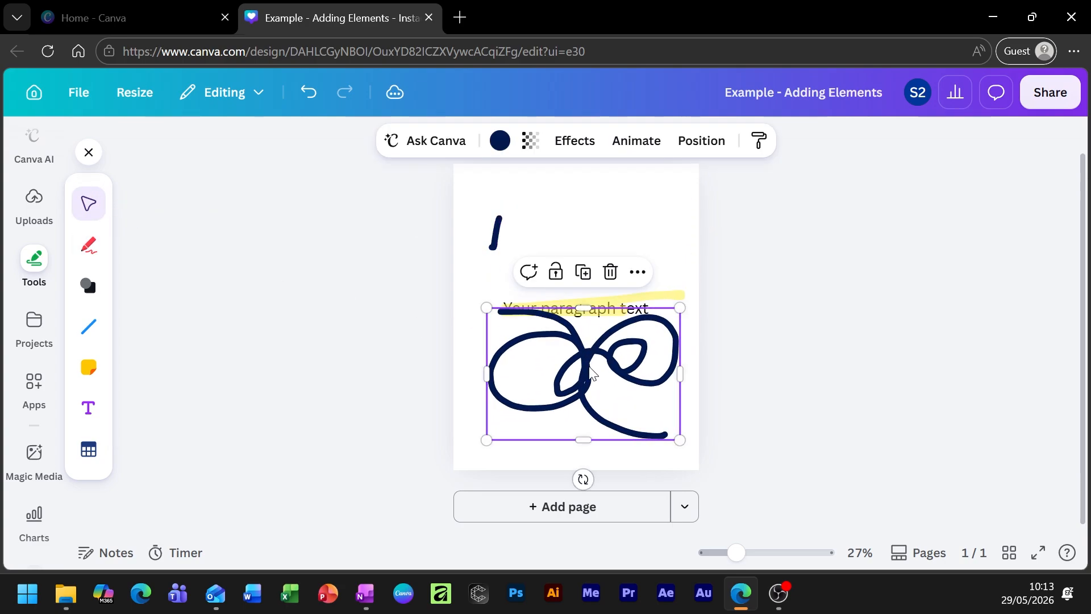
{"action": "key", "text": "Delete"}
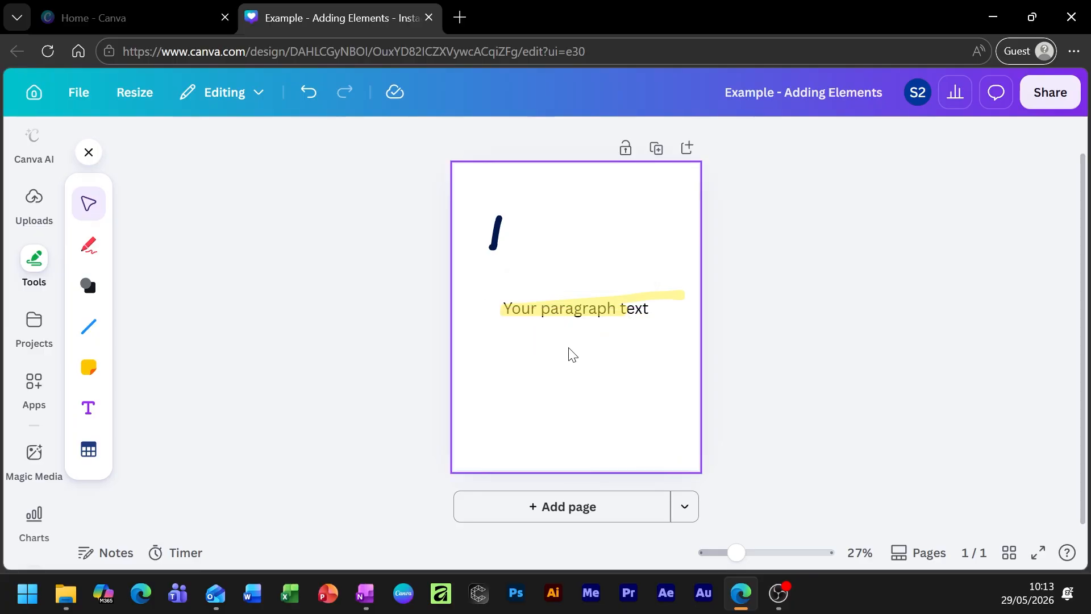
{"action": "left_click", "coordinate": [496, 237]}
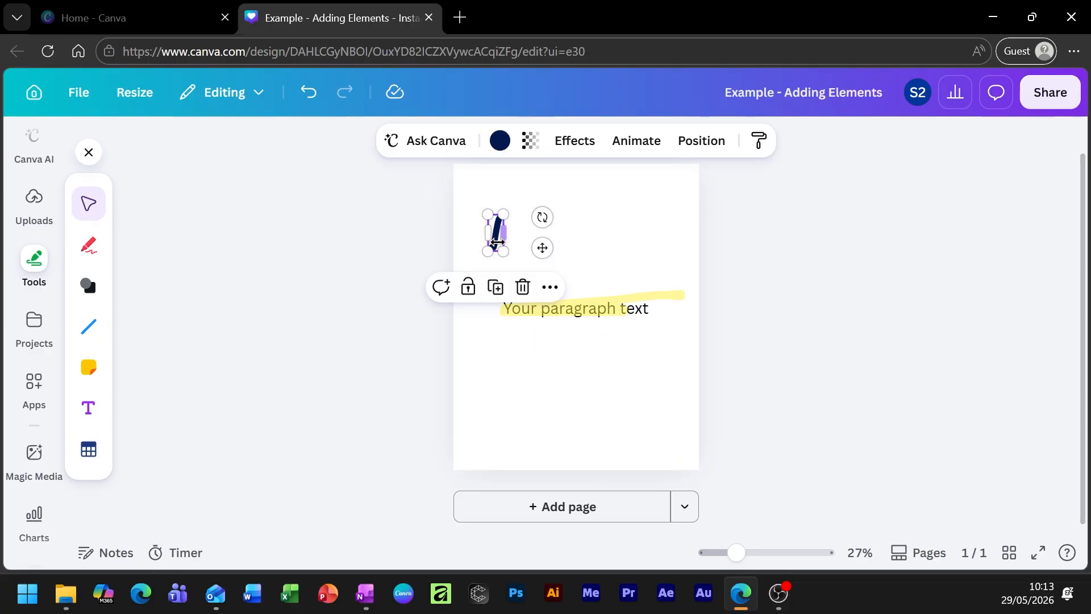
{"action": "key", "text": "Delete"}
- Try rotating, resizing and moving the yellow highlight stroke below the paragraph text, and delete it
{"action": "left_click", "coordinate": [543, 305]}
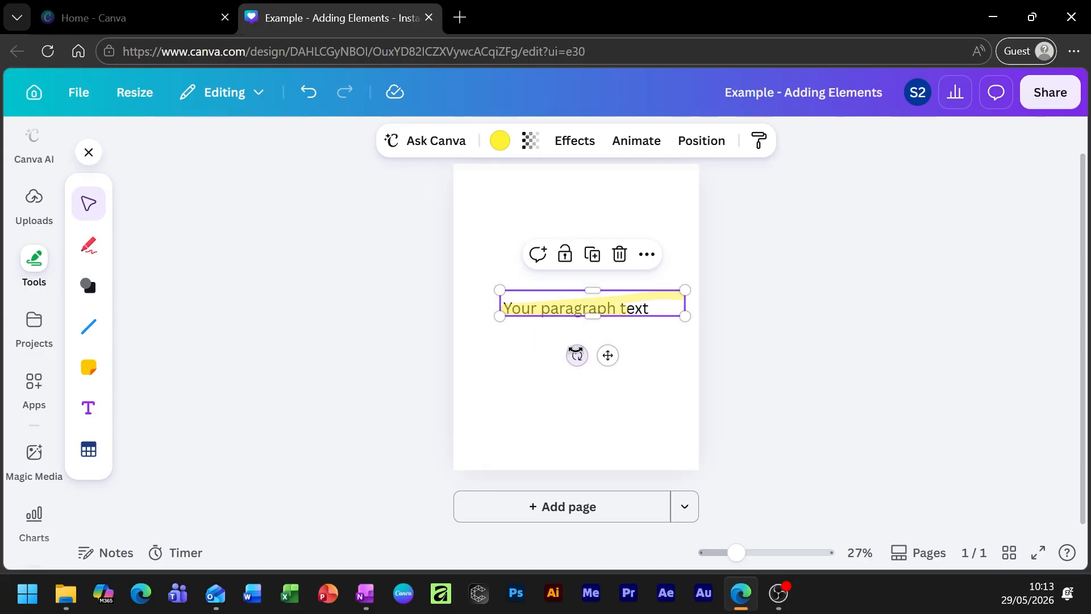
{"action": "mouse_move", "coordinate": [578, 357]}
{"action": "left_mouse_down"}
{"action": "mouse_move", "coordinate": [628, 363]}
{"action": "mouse_move", "coordinate": [555, 378]}
{"action": "mouse_move", "coordinate": [492, 348]}
{"action": "mouse_move", "coordinate": [591, 375]}
{"action": "left_mouse_up"}
{"action": "mouse_move", "coordinate": [683, 279]}
{"action": "left_mouse_down"}
{"action": "mouse_move", "coordinate": [557, 331]}
{"action": "mouse_move", "coordinate": [625, 296]}
{"action": "left_mouse_up"}
{"action": "left_click_drag", "start_coordinate": [585, 356], "coordinate": [596, 428]}
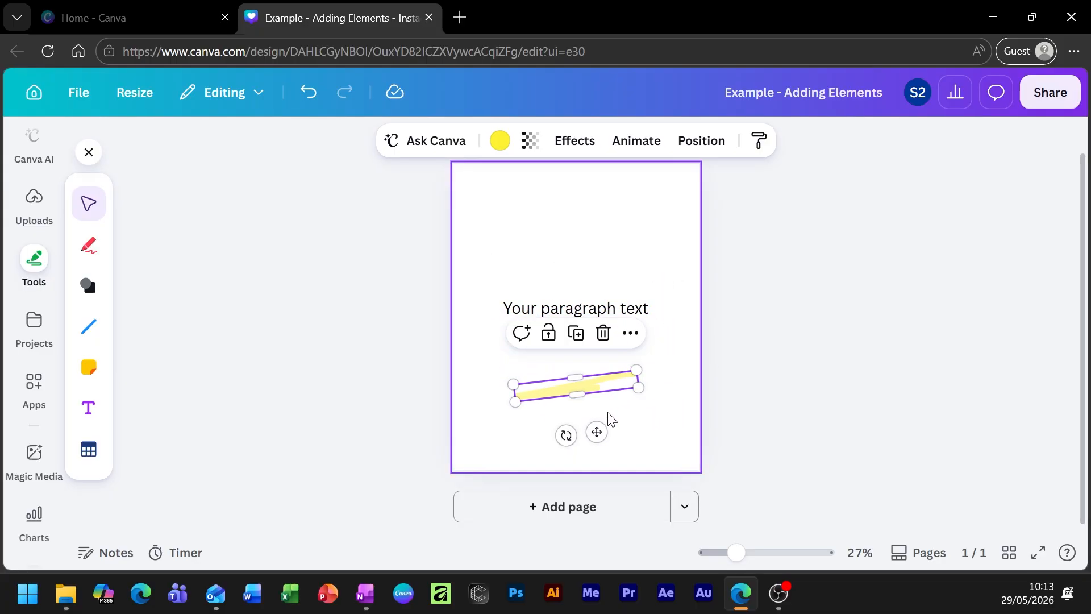
{"action": "mouse_move", "coordinate": [579, 374]}
{"action": "left_mouse_down"}
{"action": "mouse_move", "coordinate": [541, 275]}
{"action": "mouse_move", "coordinate": [572, 373]}
{"action": "mouse_move", "coordinate": [563, 258]}
{"action": "mouse_move", "coordinate": [560, 364]}
{"action": "mouse_move", "coordinate": [389, 441]}
{"action": "mouse_move", "coordinate": [542, 384]}
{"action": "left_mouse_up"}
{"action": "left_click", "coordinate": [612, 440]}
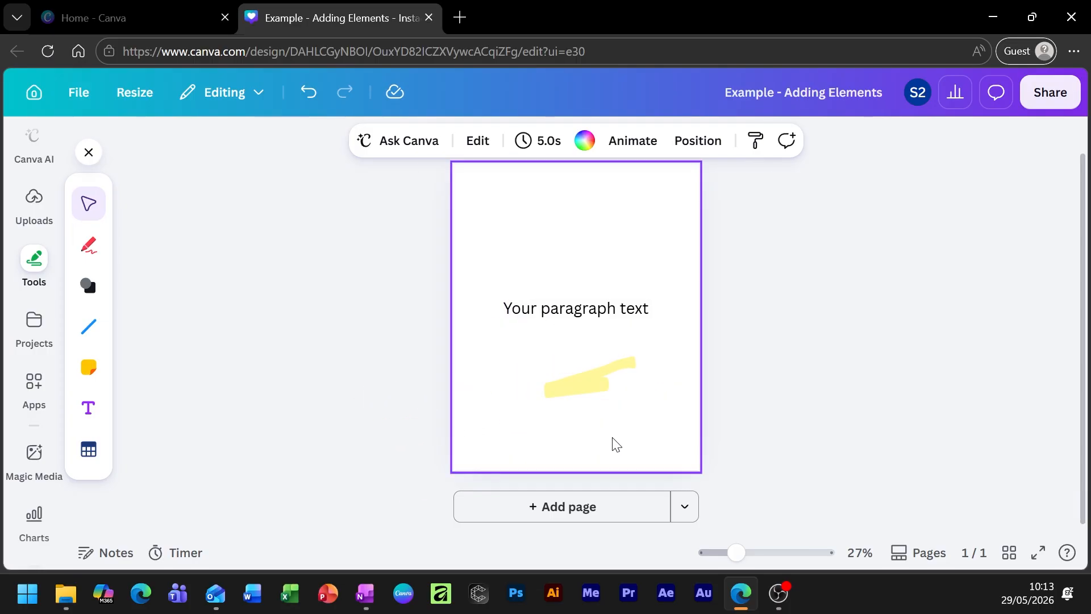
{"action": "left_click", "coordinate": [589, 390]}
{"action": "key", "text": "Delete"}
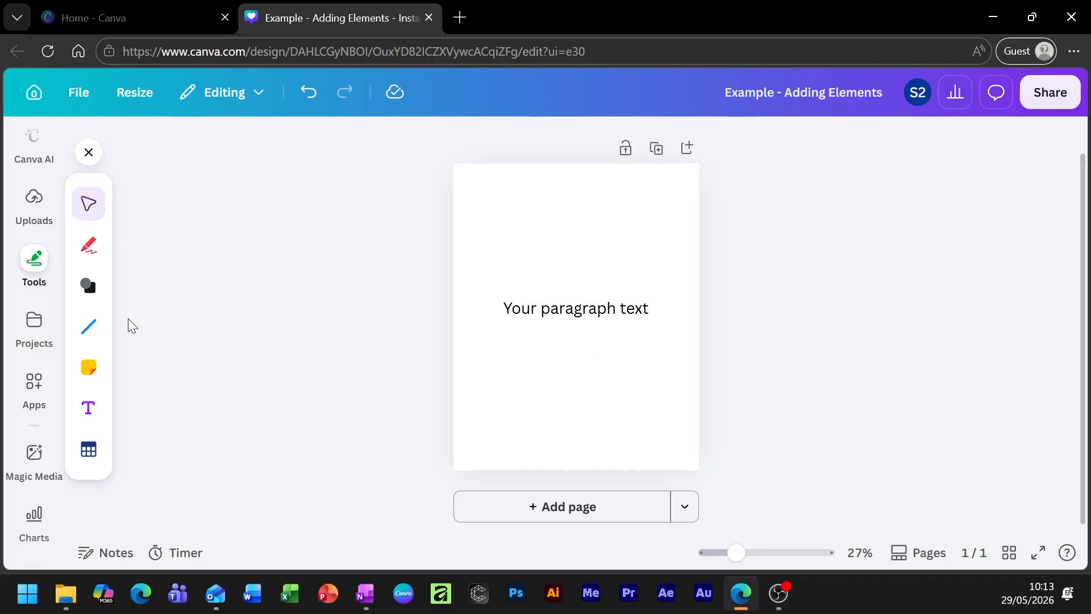
- Add a straight line, place it just below the paragraph text and extend its left end
{"action": "left_click", "coordinate": [89, 340]}
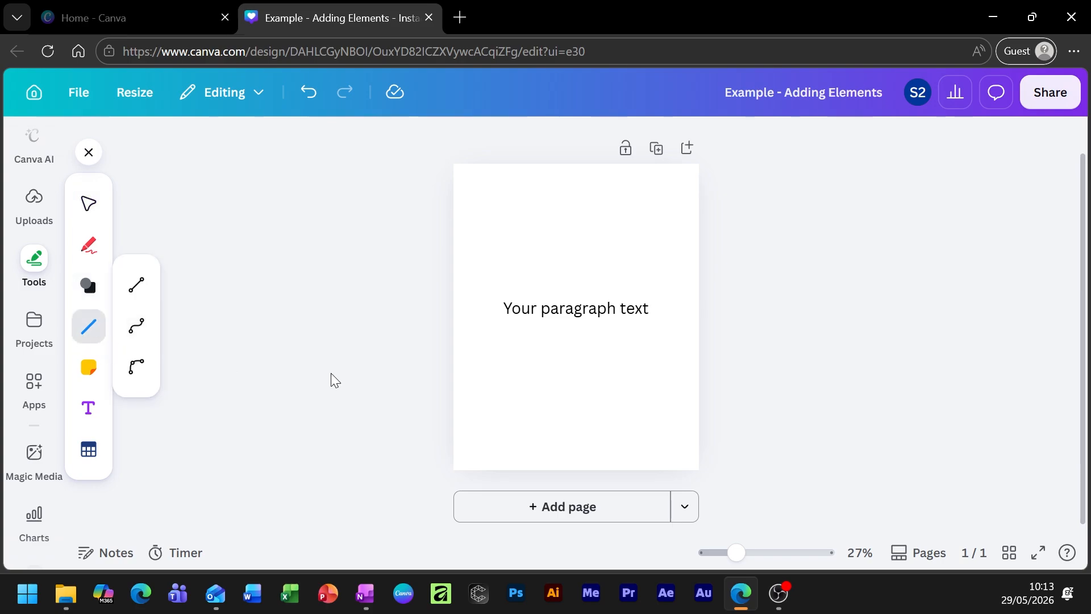
{"action": "left_click", "coordinate": [139, 290]}
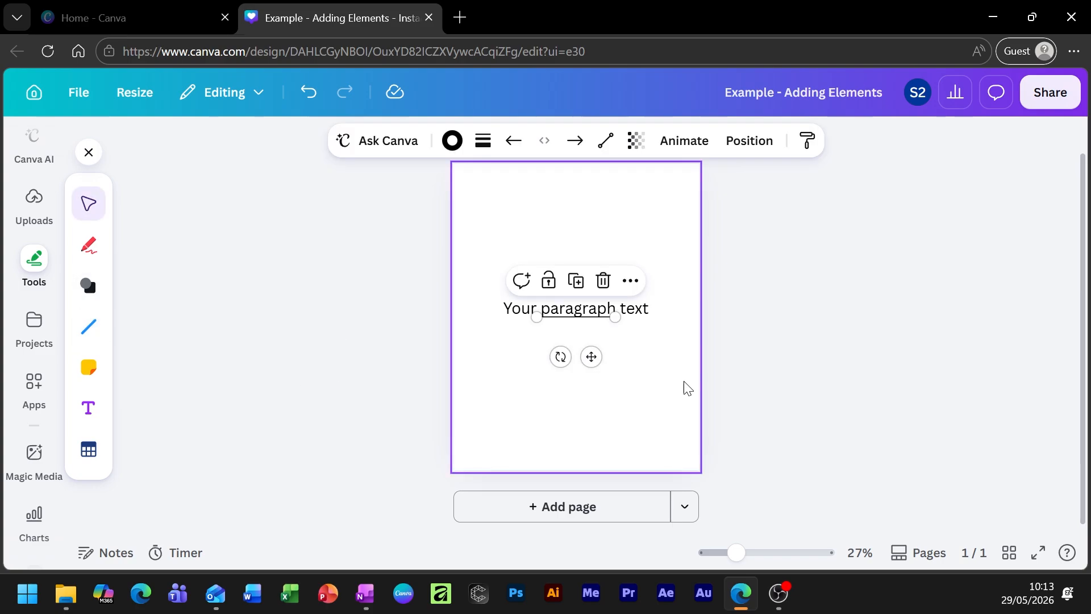
{"action": "left_click_drag", "start_coordinate": [591, 356], "coordinate": [589, 372]}
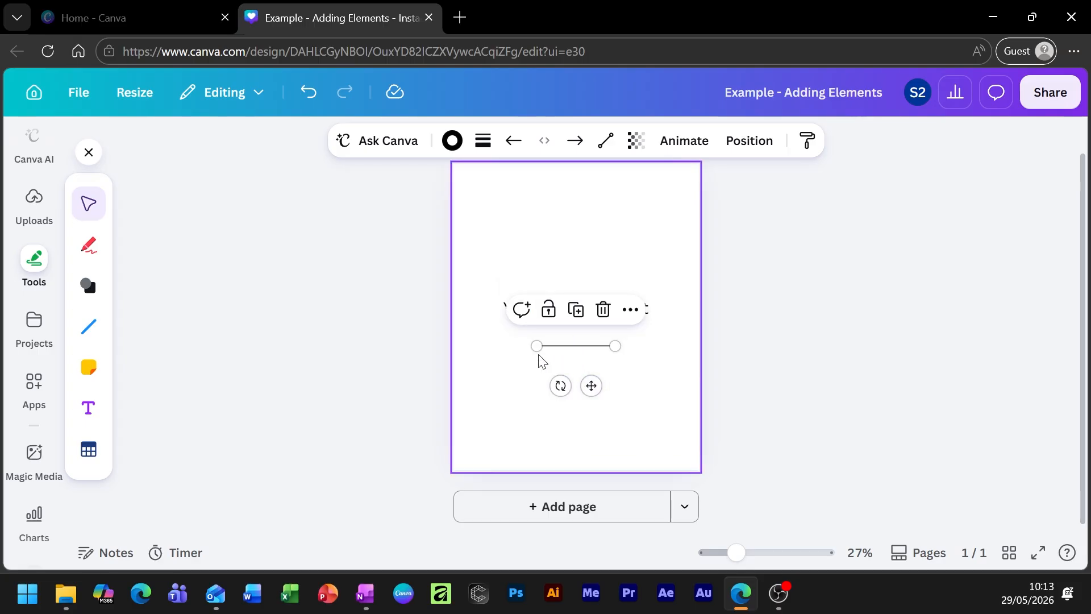
{"action": "left_click_drag", "start_coordinate": [537, 344], "coordinate": [409, 358]}
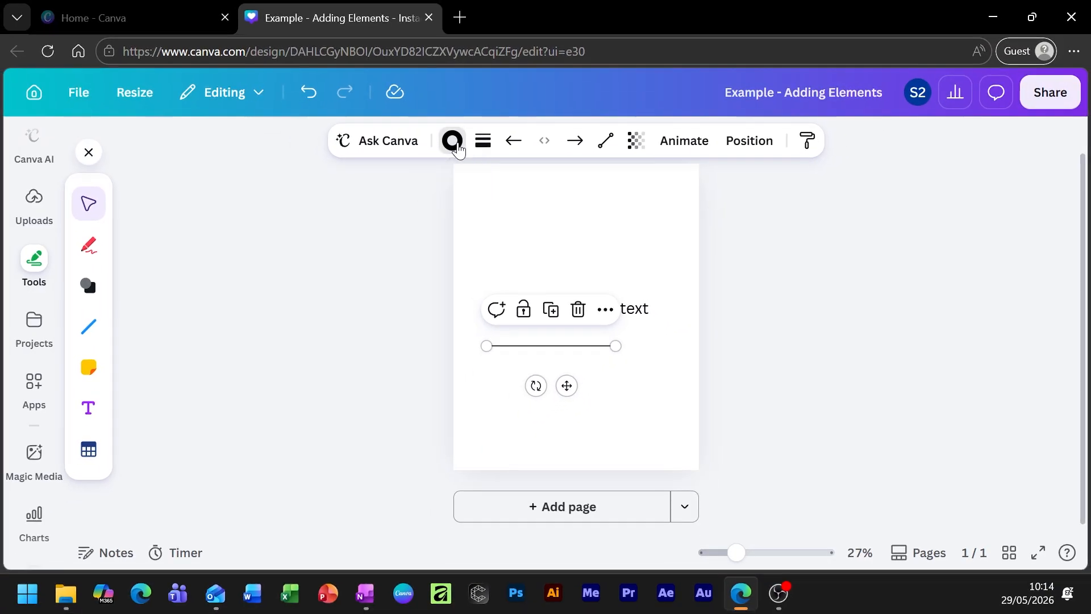
- Try red as the line's stroke colour and settle on the magenta from the Main Diocese Colour Palette
{"action": "left_click", "coordinate": [383, 75]}
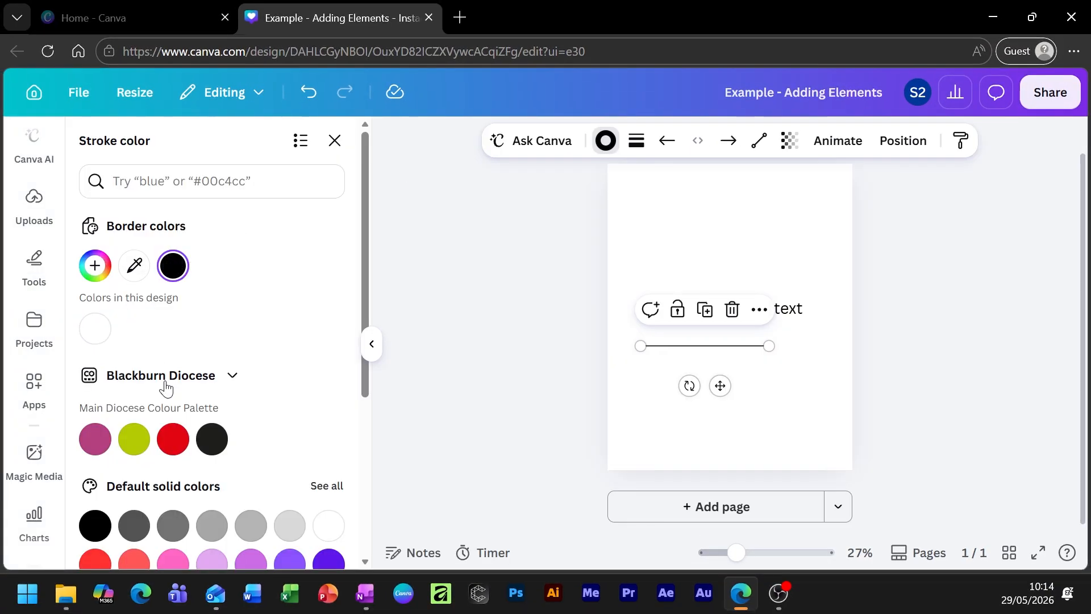
{"action": "left_click", "coordinate": [170, 442]}
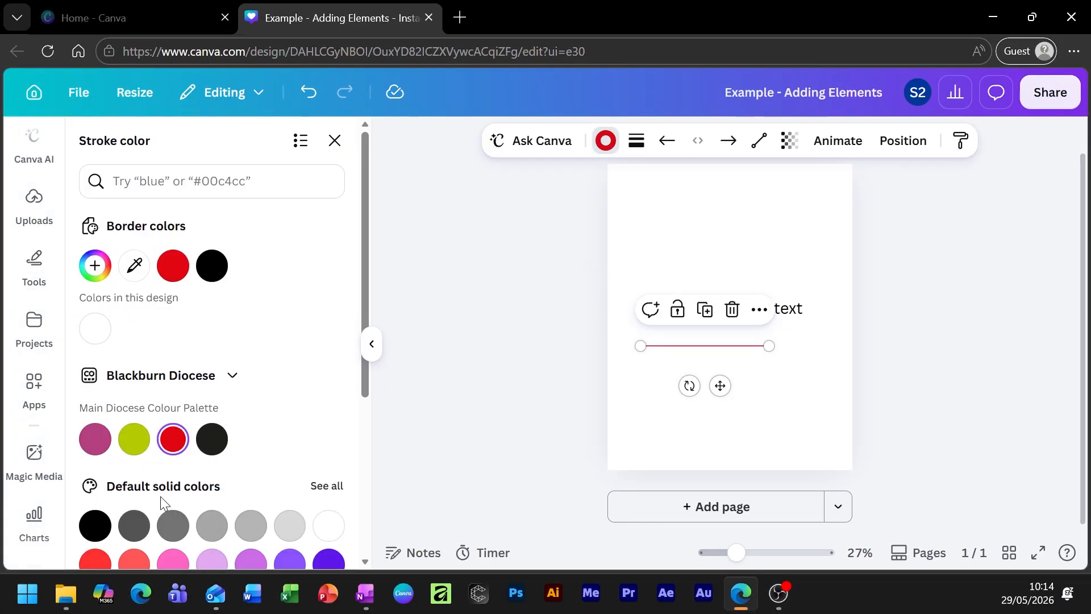
{"action": "left_click", "coordinate": [98, 449]}
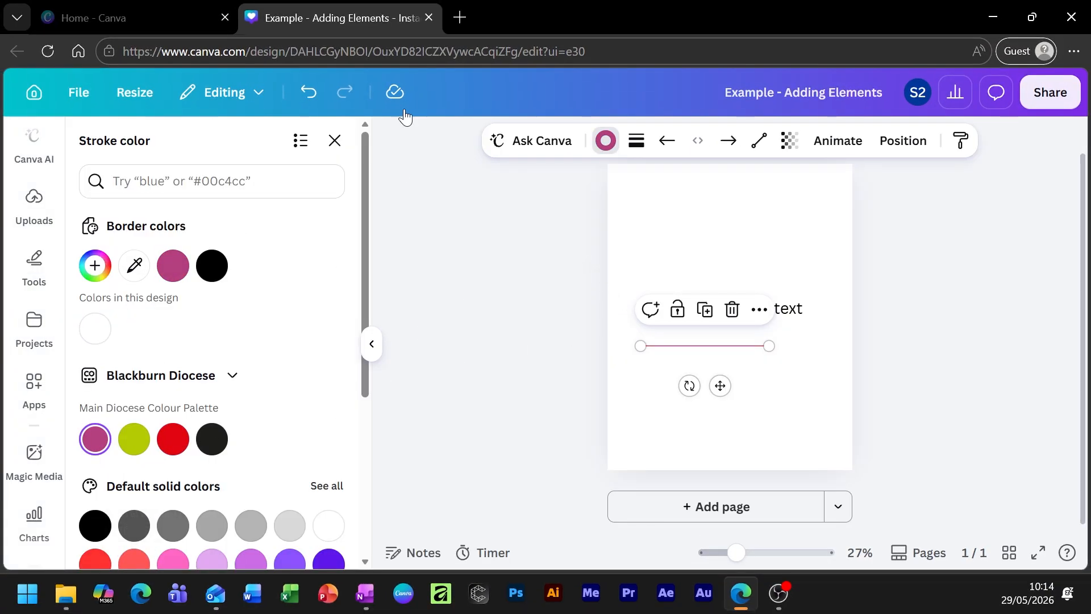
- Give the line the long-dash style and extend its right end
{"action": "left_click", "coordinate": [638, 142]}
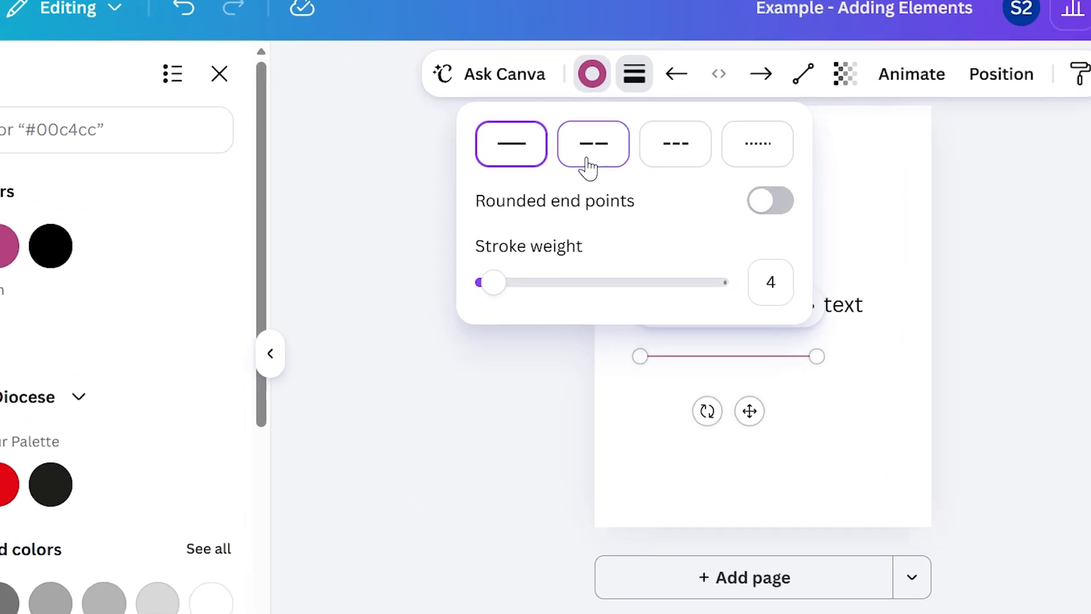
{"action": "left_click", "coordinate": [602, 208]}
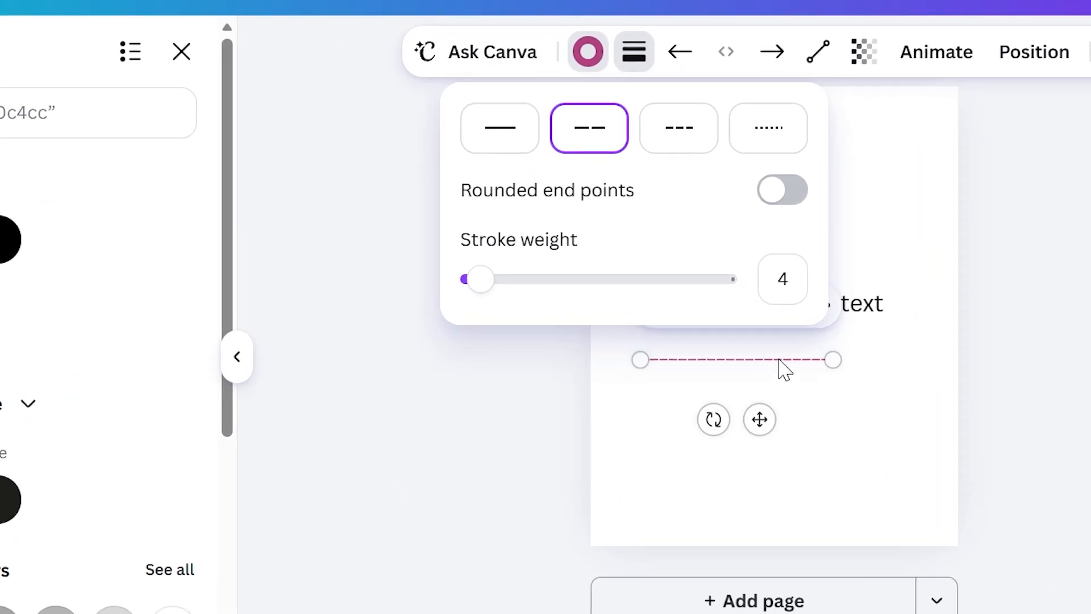
{"action": "left_click_drag", "start_coordinate": [832, 359], "coordinate": [922, 352]}
- Set the line's stroke weight to 27 and lay it level a little further below the paragraph text
{"action": "left_click", "coordinate": [633, 54]}
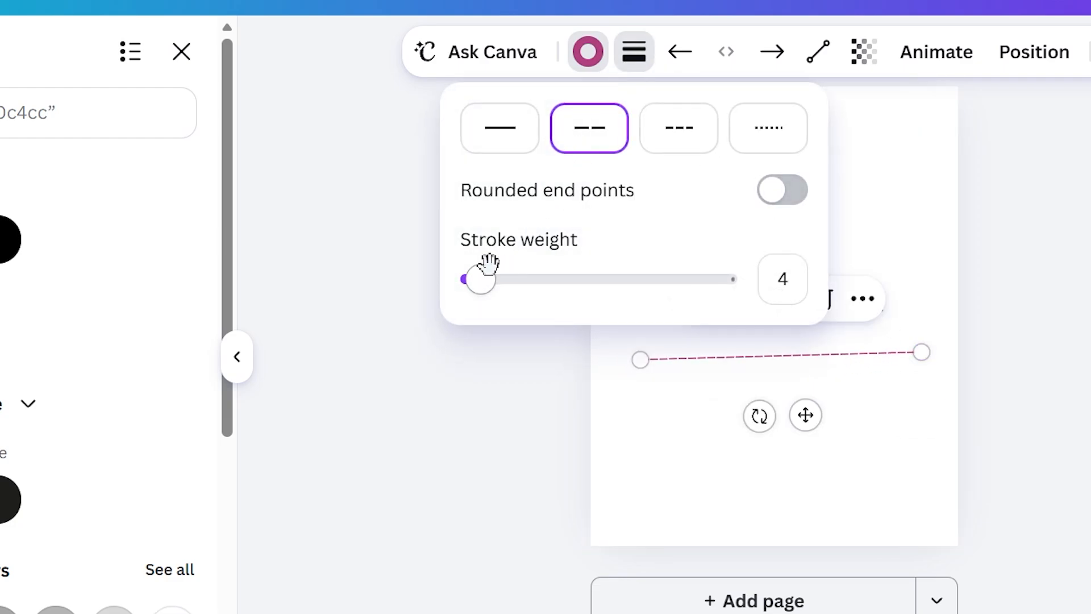
{"action": "left_click_drag", "start_coordinate": [480, 277], "coordinate": [538, 278]}
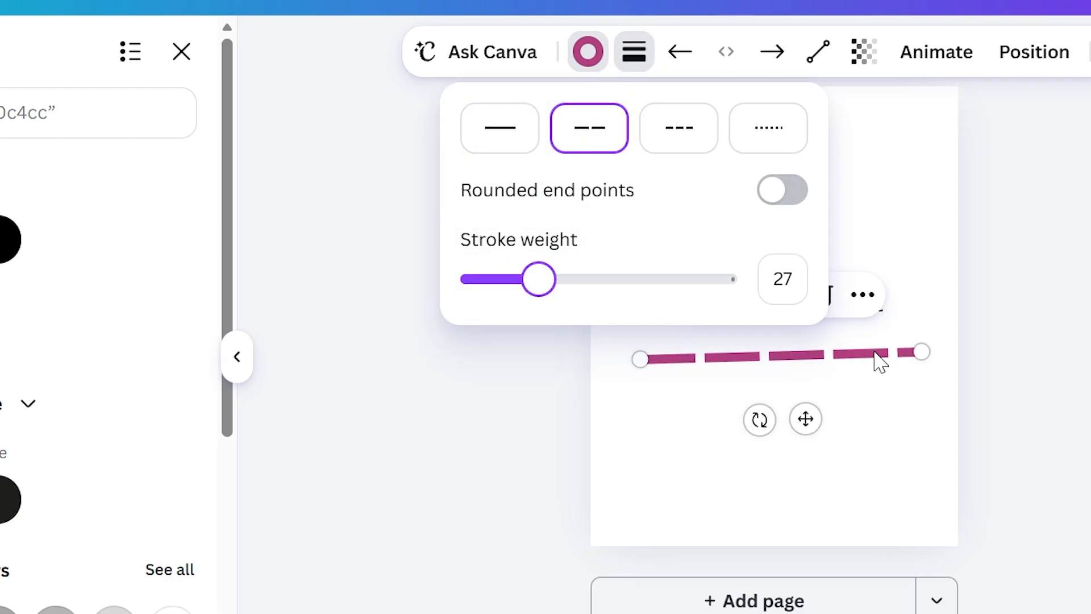
{"action": "mouse_move", "coordinate": [877, 358]}
{"action": "left_mouse_down"}
{"action": "mouse_move", "coordinate": [863, 391]}
{"action": "mouse_move", "coordinate": [920, 400]}
{"action": "left_mouse_up"}
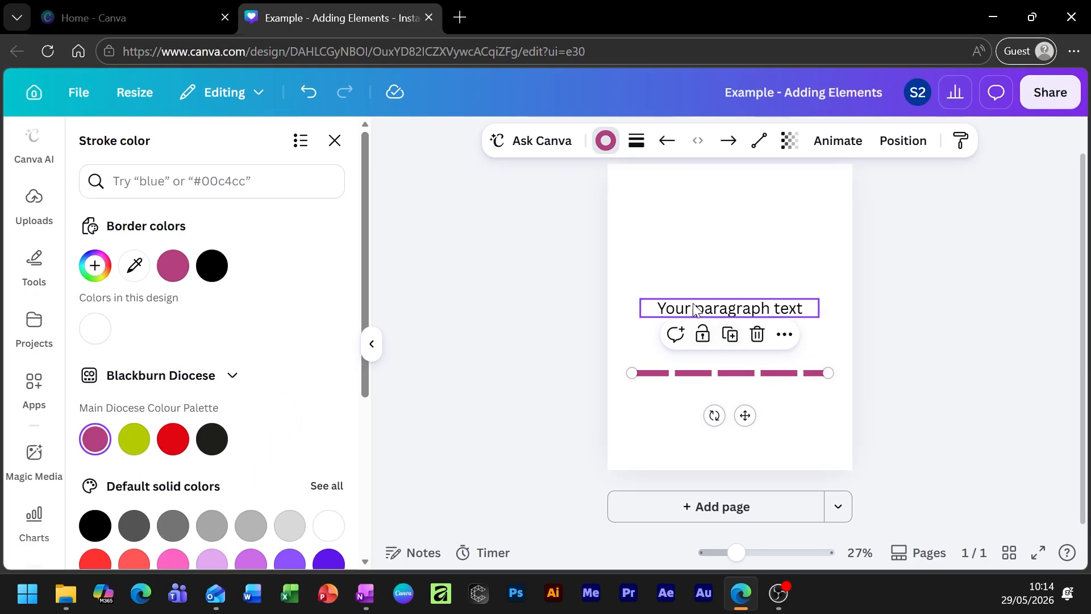
- Try the short-dash style on the magenta line and settle on the dotted style
{"action": "left_click", "coordinate": [636, 141]}
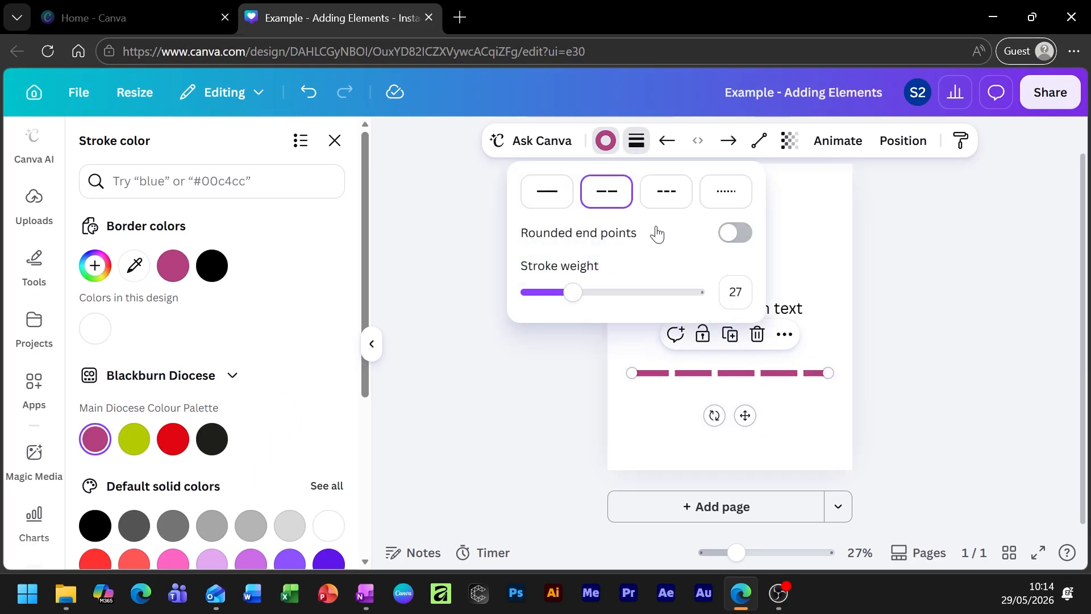
{"action": "left_click", "coordinate": [666, 206]}
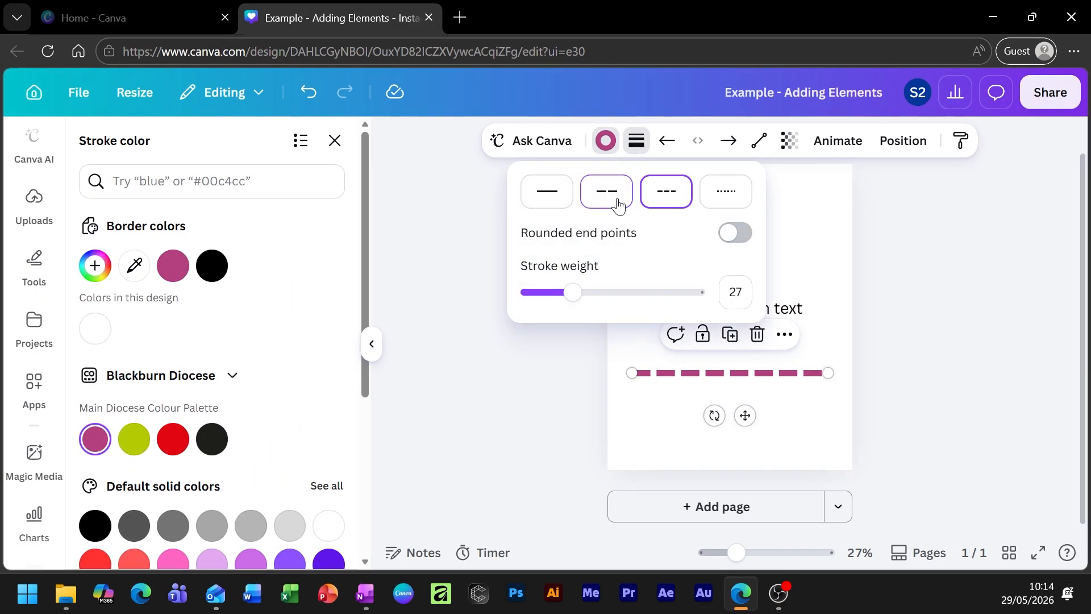
{"action": "left_click", "coordinate": [715, 200]}
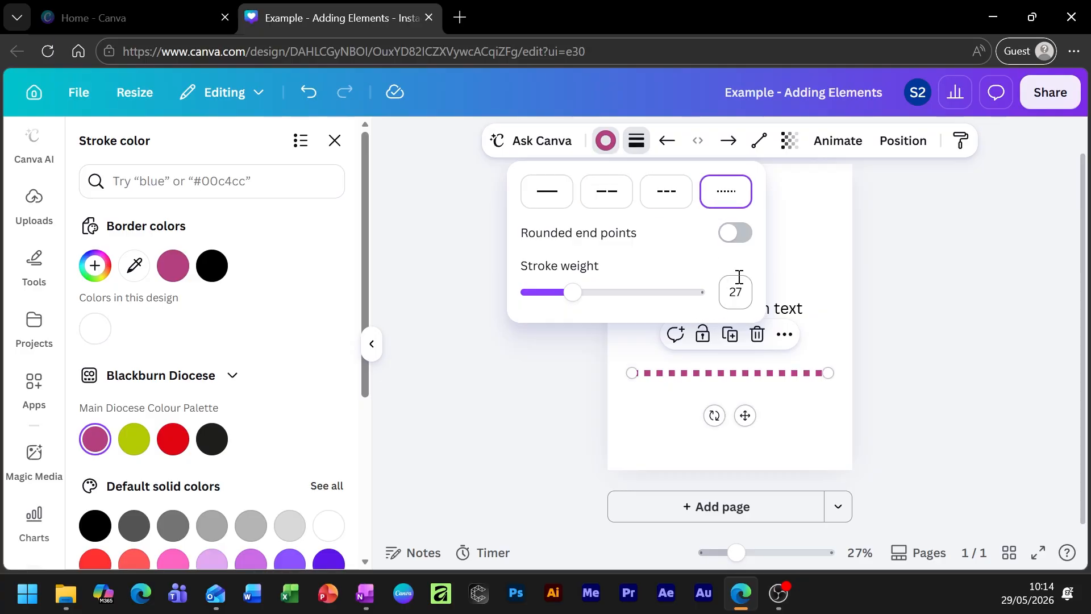
- Try rounded end points on the line with the solid, dashed and dotted styles, returning to dotted with rounding off
{"action": "left_click", "coordinate": [739, 234]}
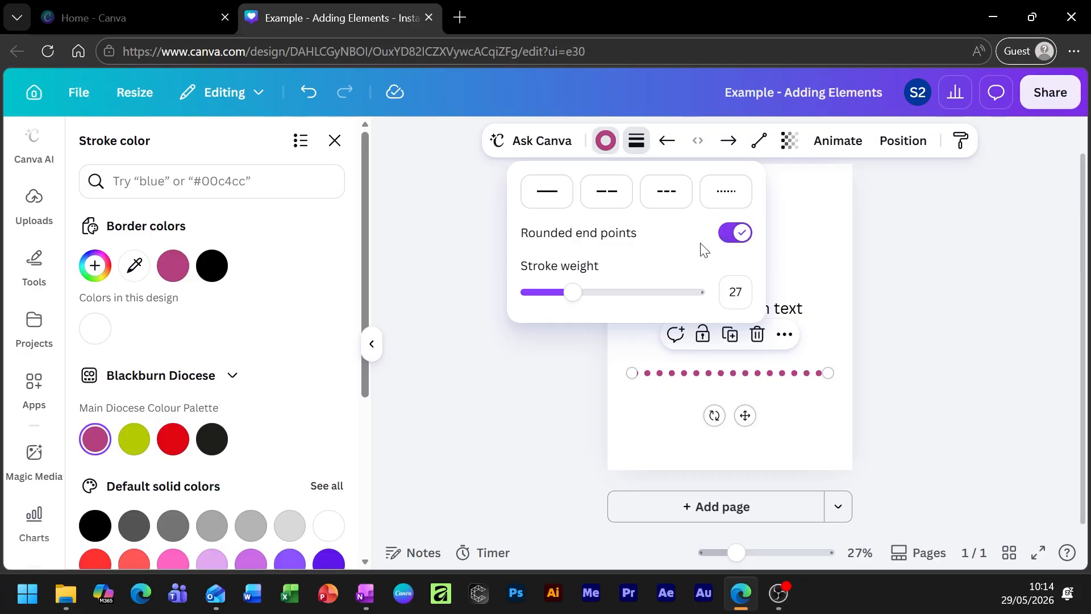
{"action": "left_click", "coordinate": [622, 195]}
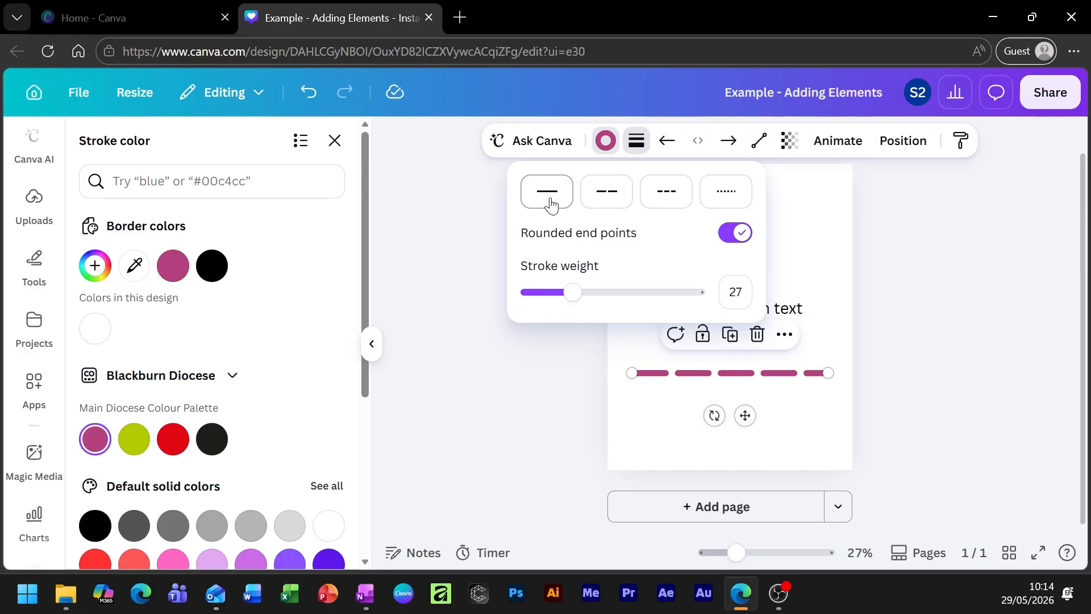
{"action": "left_click", "coordinate": [562, 206]}
{"action": "left_click", "coordinate": [607, 201]}
{"action": "left_click", "coordinate": [676, 204]}
{"action": "left_click", "coordinate": [721, 204]}
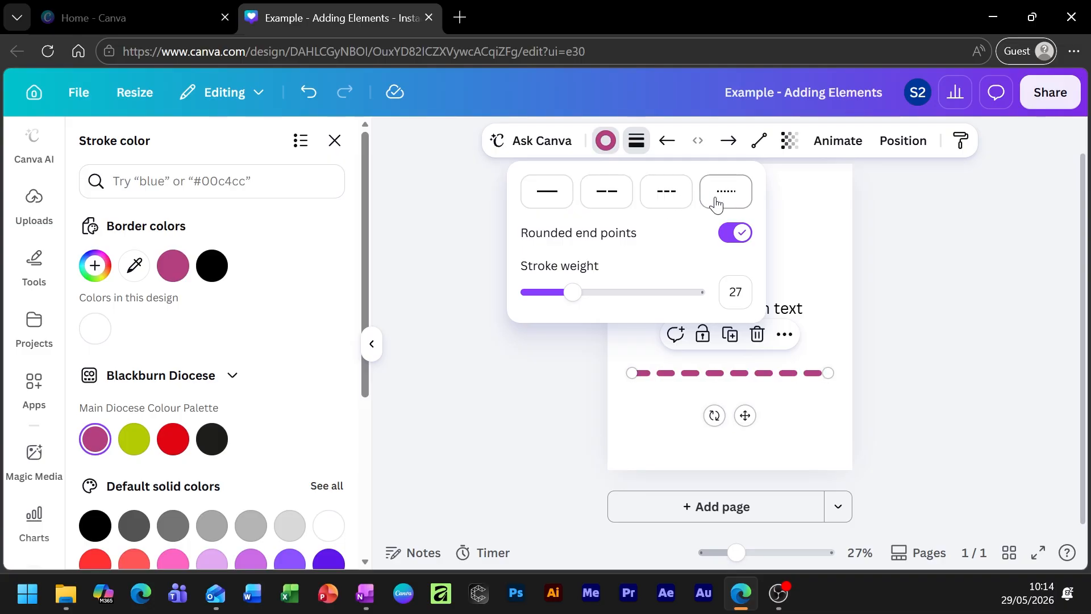
{"action": "left_click", "coordinate": [678, 206]}
{"action": "left_click", "coordinate": [723, 197]}
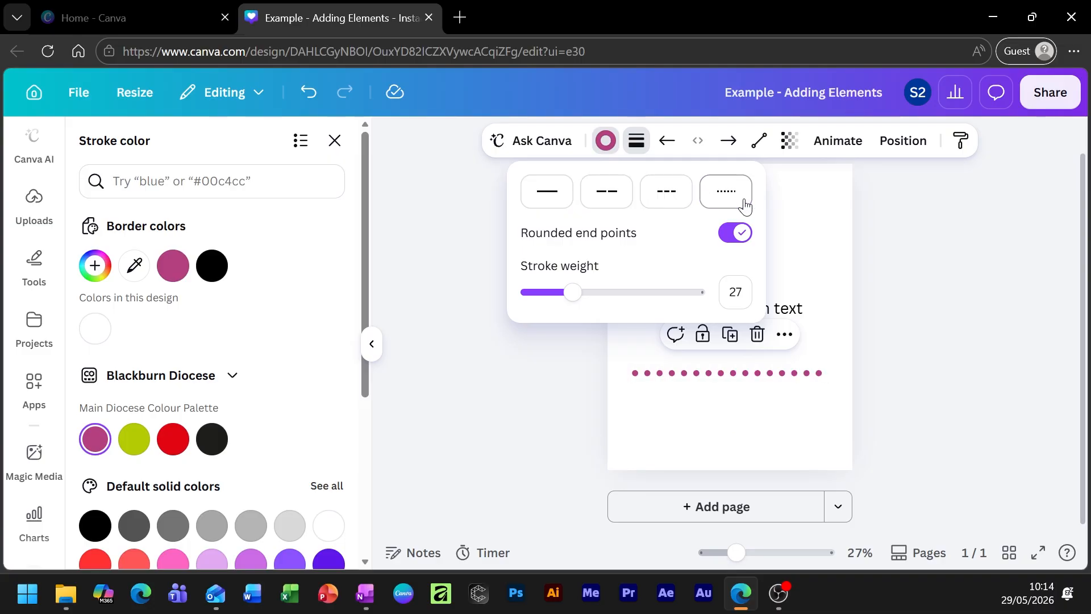
{"action": "left_click", "coordinate": [739, 239]}
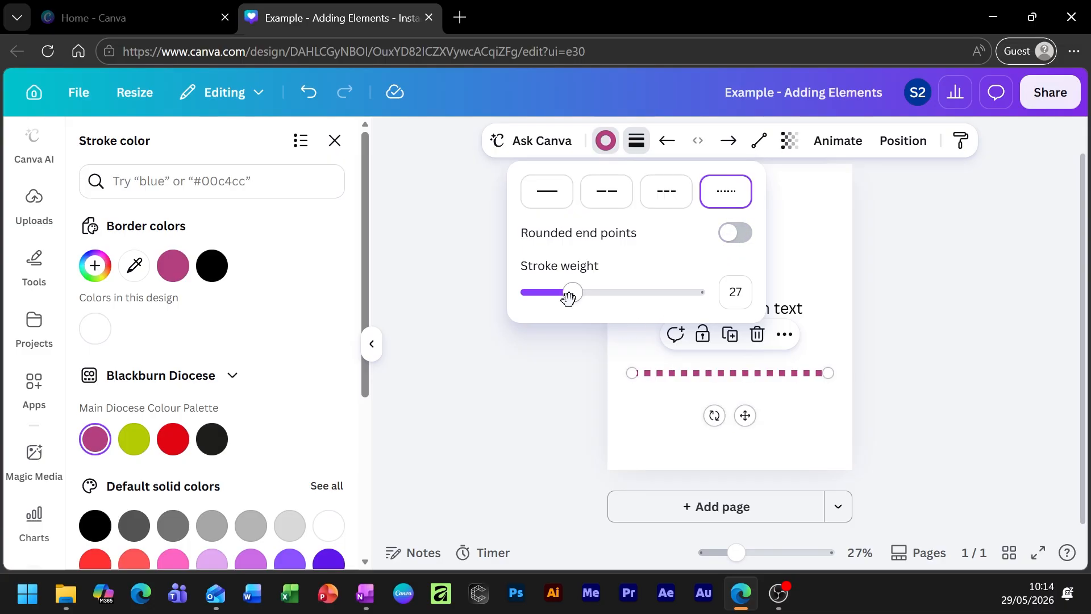
- Set the dotted line's stroke weight to 22 and give both ends open arrowheads
{"action": "mouse_move", "coordinate": [567, 295]}
{"action": "left_mouse_down"}
{"action": "mouse_move", "coordinate": [640, 296]}
{"action": "mouse_move", "coordinate": [564, 312]}
{"action": "left_mouse_up"}
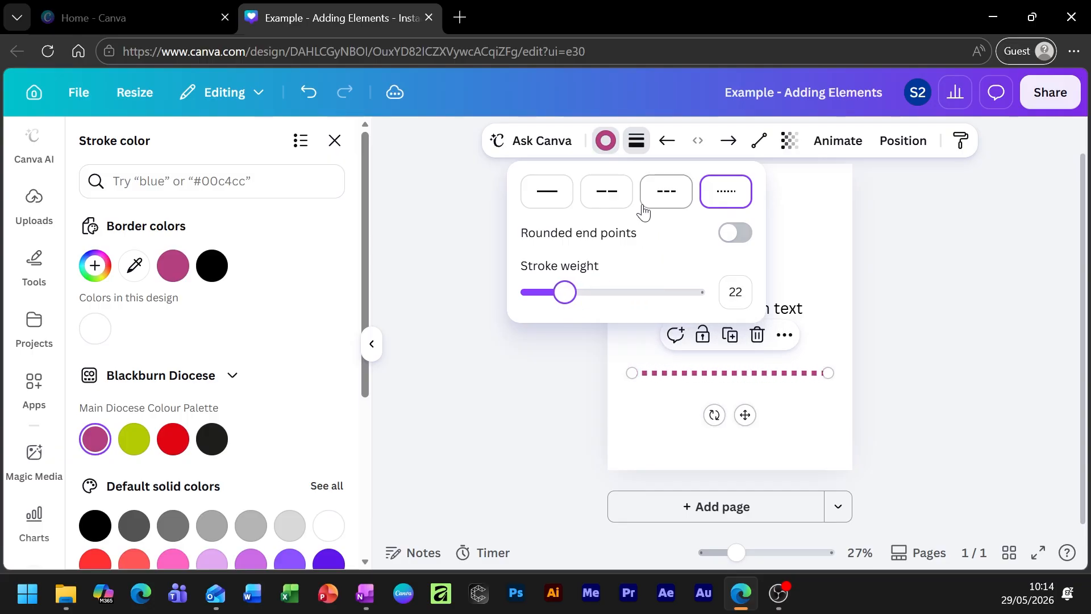
{"action": "left_click", "coordinate": [638, 142]}
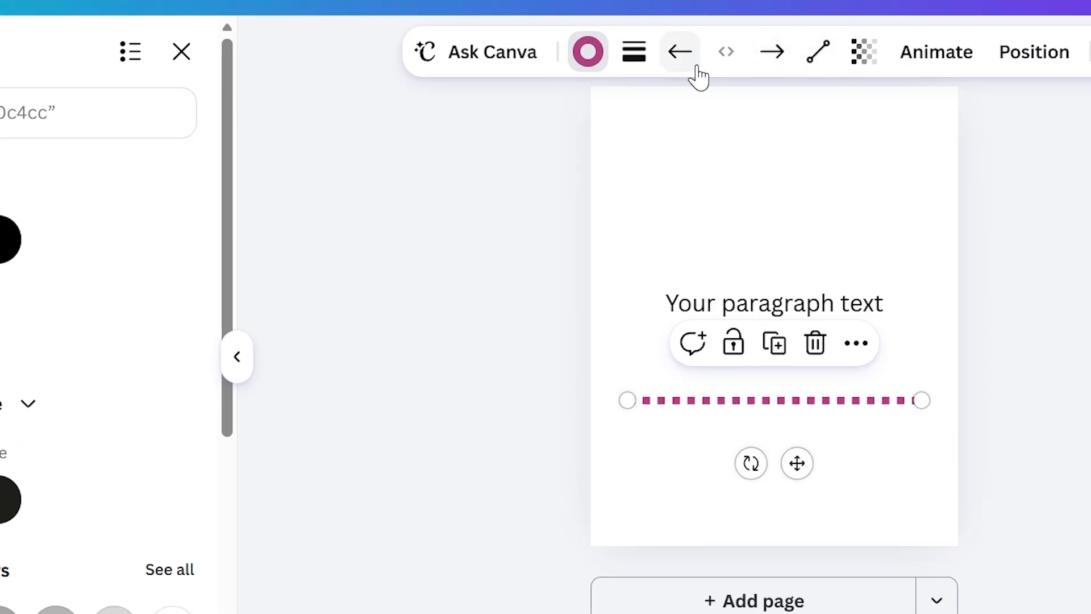
{"action": "left_click", "coordinate": [694, 64]}
{"action": "left_click", "coordinate": [619, 125]}
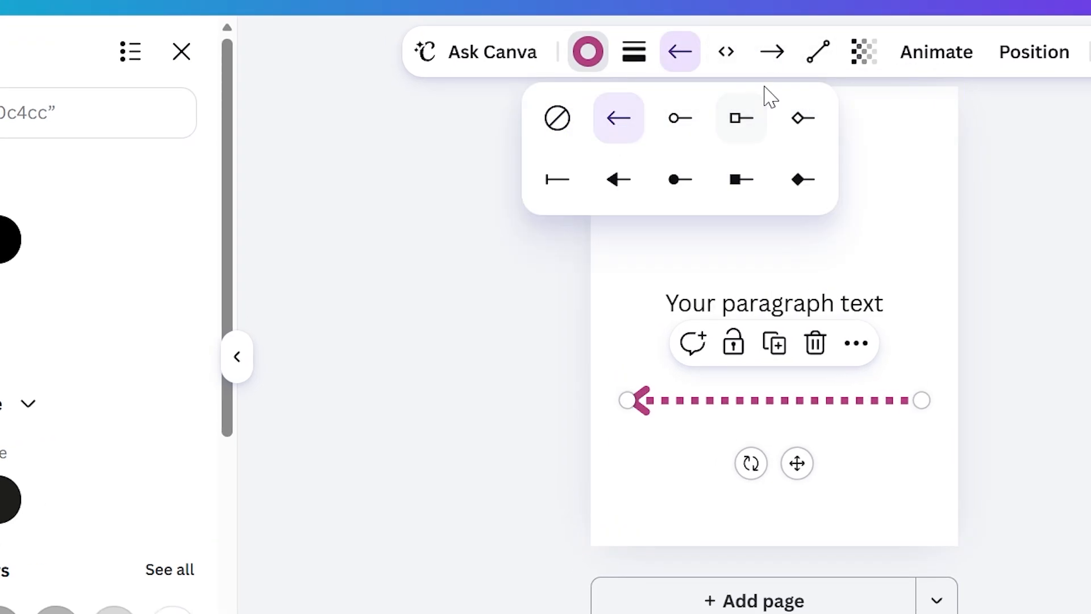
{"action": "left_click", "coordinate": [770, 61]}
{"action": "left_click", "coordinate": [706, 132]}
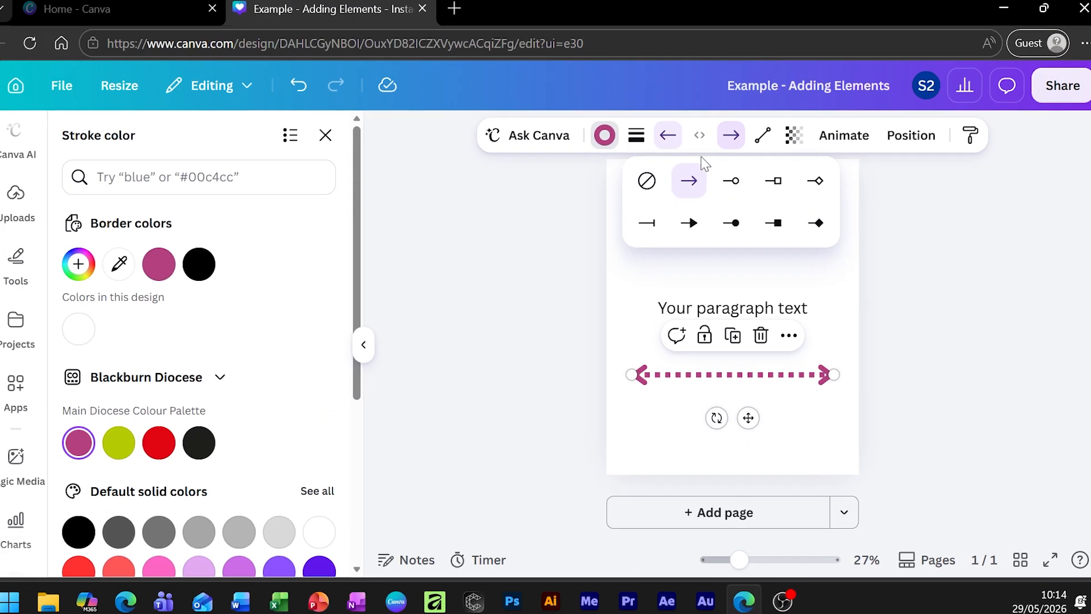
- Replace the arrowhead at the line's start with a bar end and deselect the line
{"action": "left_click", "coordinate": [680, 52]}
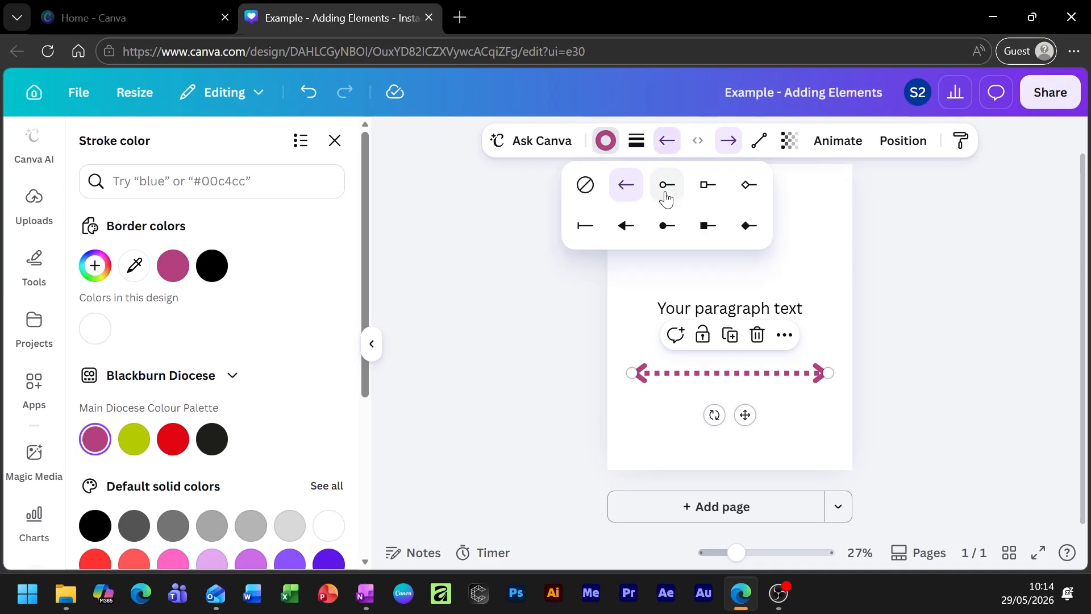
{"action": "left_click", "coordinate": [596, 239]}
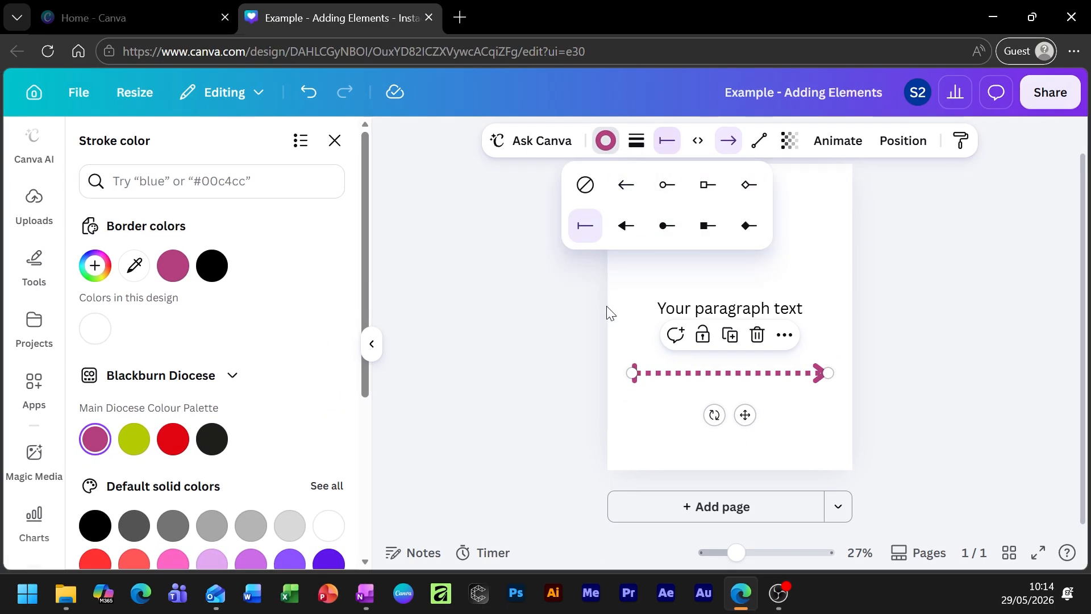
{"action": "left_click", "coordinate": [701, 467]}
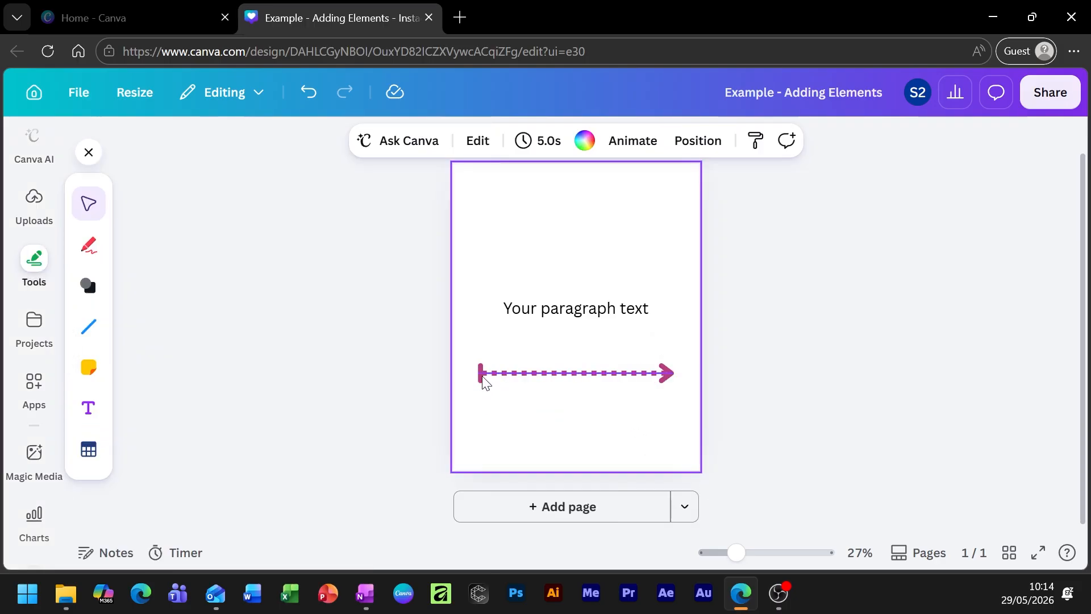
- Make the line curved, arch its middle above the paragraph text and move its bar end down and inward
{"action": "left_click", "coordinate": [673, 375]}
{"action": "mouse_move", "coordinate": [674, 374]}
{"action": "left_mouse_down"}
{"action": "mouse_move", "coordinate": [598, 429]}
{"action": "mouse_move", "coordinate": [553, 390]}
{"action": "mouse_move", "coordinate": [647, 262]}
{"action": "mouse_move", "coordinate": [530, 219]}
{"action": "mouse_move", "coordinate": [648, 384]}
{"action": "mouse_move", "coordinate": [678, 374]}
{"action": "left_mouse_up"}
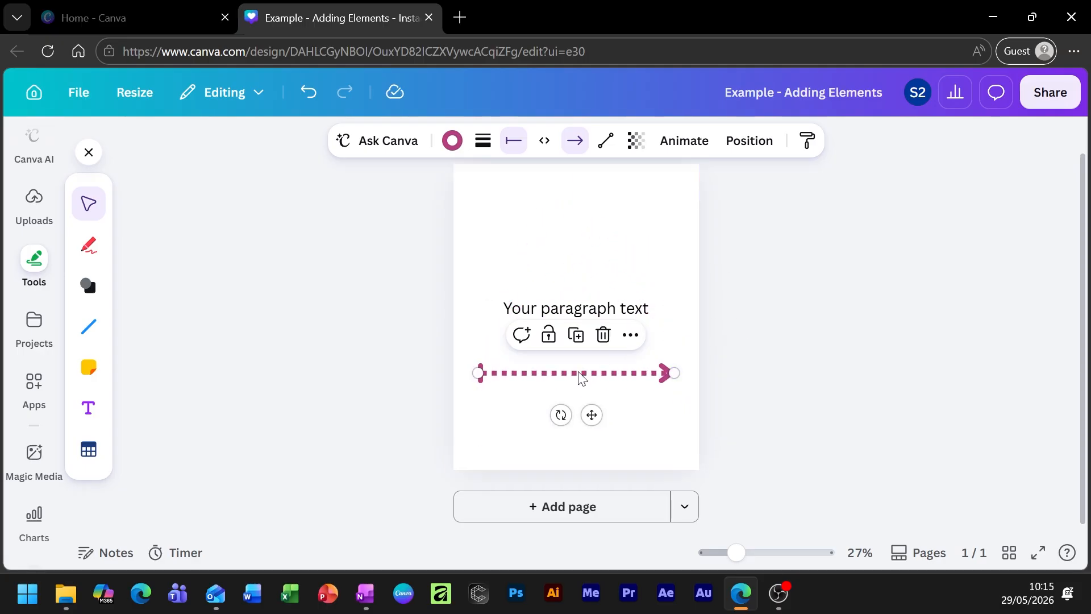
{"action": "left_click", "coordinate": [606, 140]}
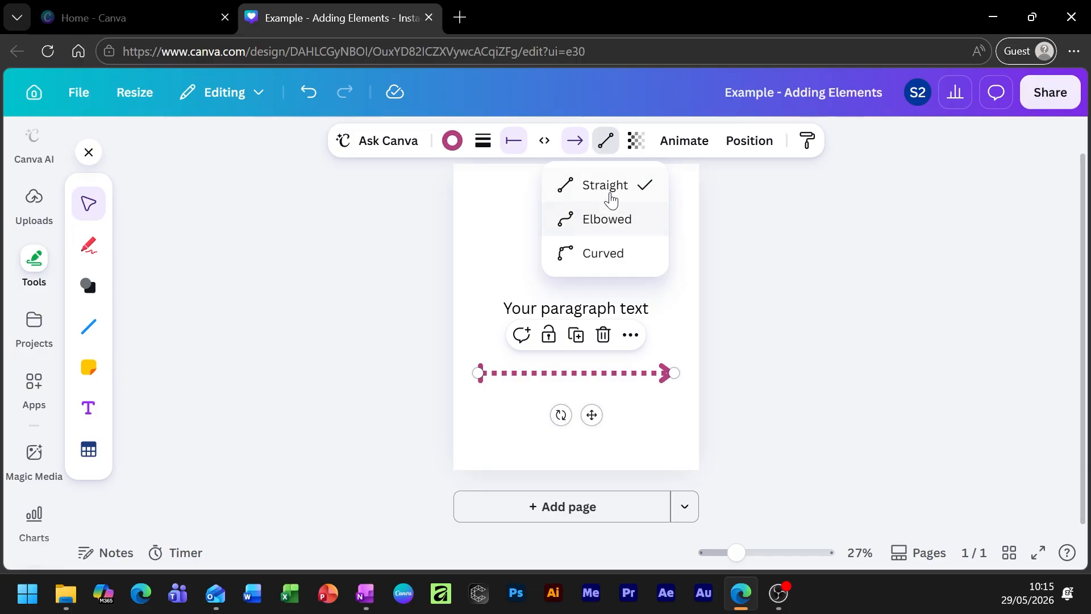
{"action": "left_click", "coordinate": [622, 254]}
{"action": "left_click_drag", "start_coordinate": [575, 348], "coordinate": [589, 252]}
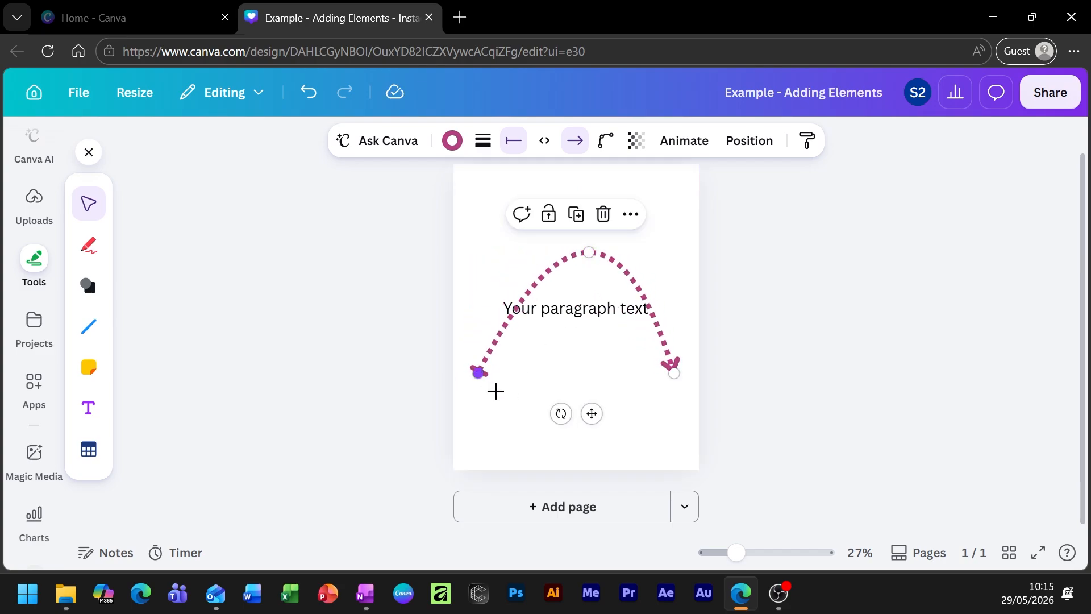
{"action": "left_click_drag", "start_coordinate": [496, 391], "coordinate": [527, 427]}
- Change the line to elbowed, shift its segments into a stepped path and move the whole line slightly up and left
{"action": "left_click", "coordinate": [606, 140]}
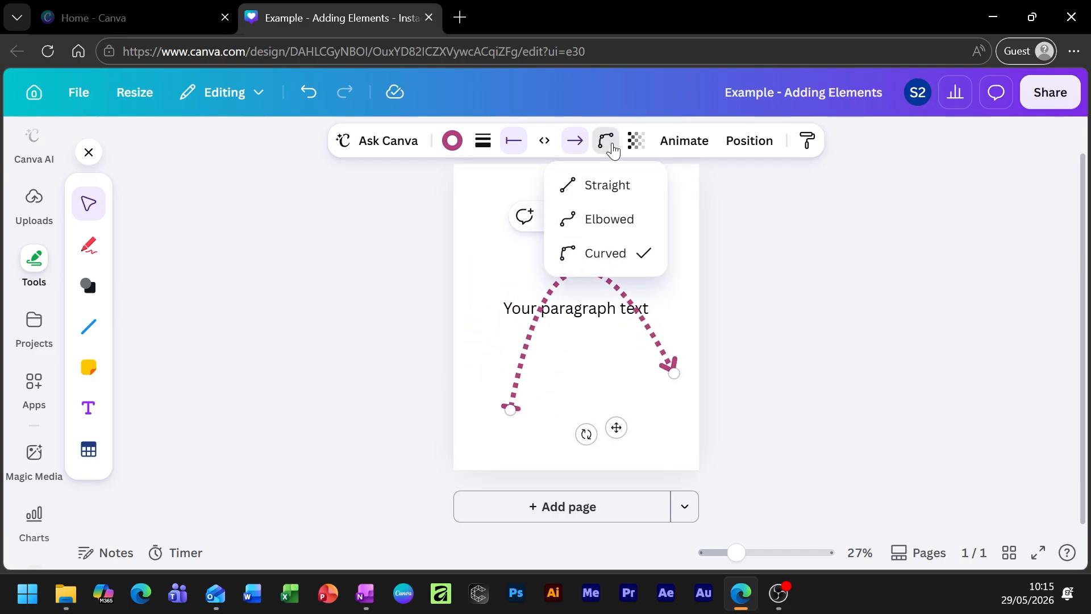
{"action": "left_click", "coordinate": [607, 219]}
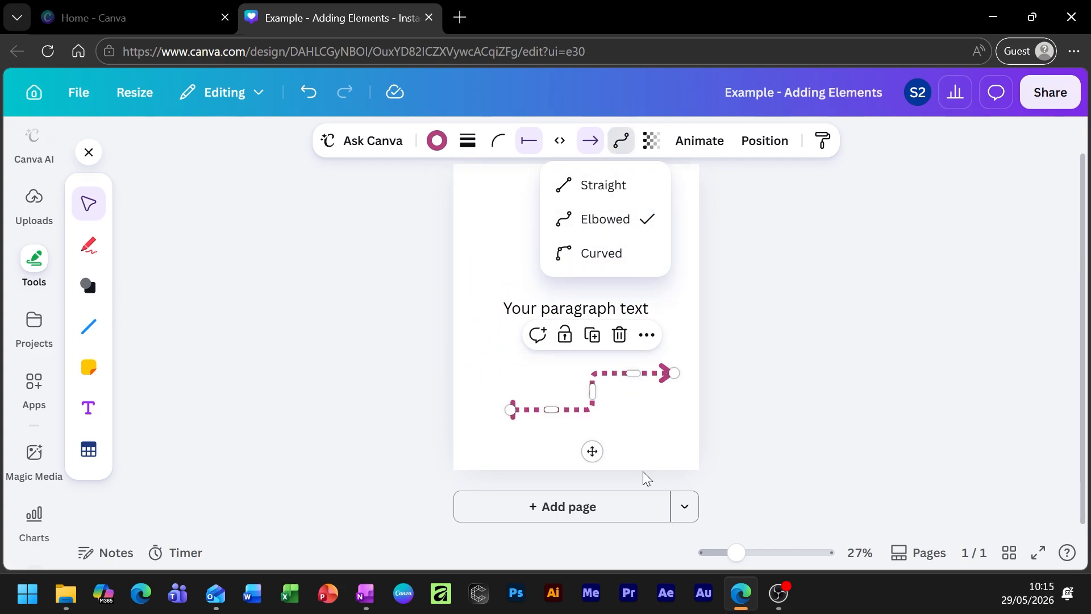
{"action": "left_click_drag", "start_coordinate": [546, 403], "coordinate": [553, 451]}
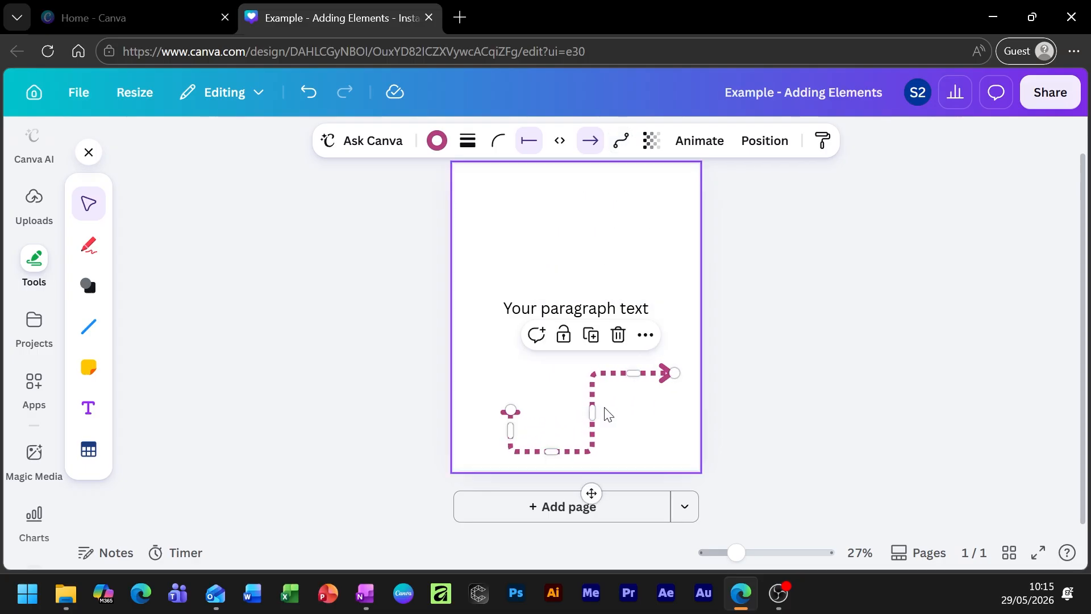
{"action": "mouse_move", "coordinate": [592, 412]}
{"action": "left_mouse_down"}
{"action": "mouse_move", "coordinate": [616, 412]}
{"action": "mouse_move", "coordinate": [572, 412]}
{"action": "left_mouse_up"}
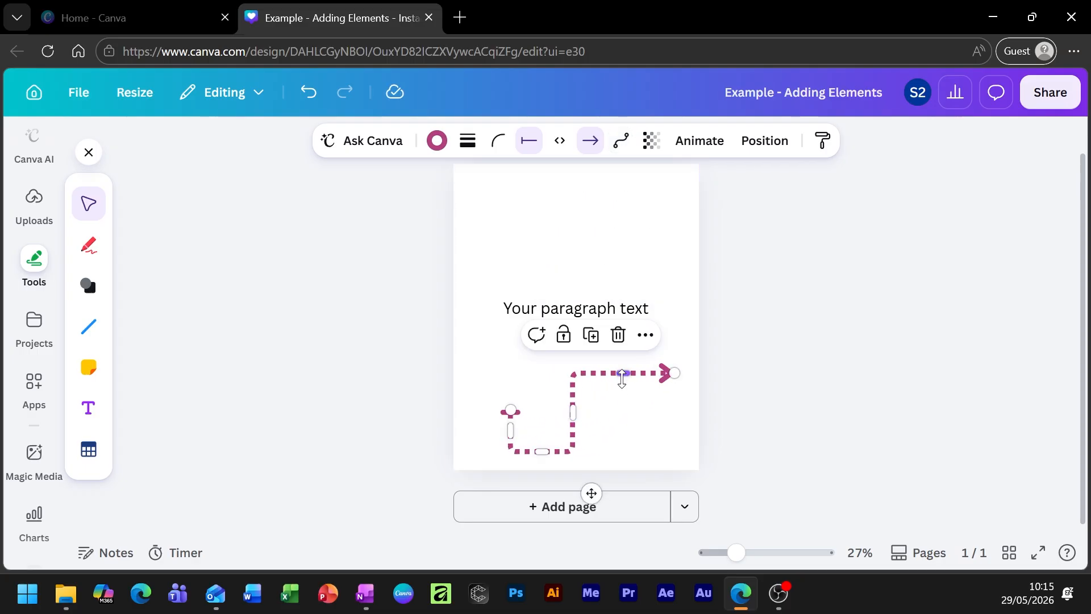
{"action": "left_click_drag", "start_coordinate": [619, 374], "coordinate": [615, 321]}
{"action": "left_click_drag", "start_coordinate": [674, 339], "coordinate": [562, 391]}
- Delete the elbowed line and the paragraph text from the page
{"action": "left_click", "coordinate": [539, 414]}
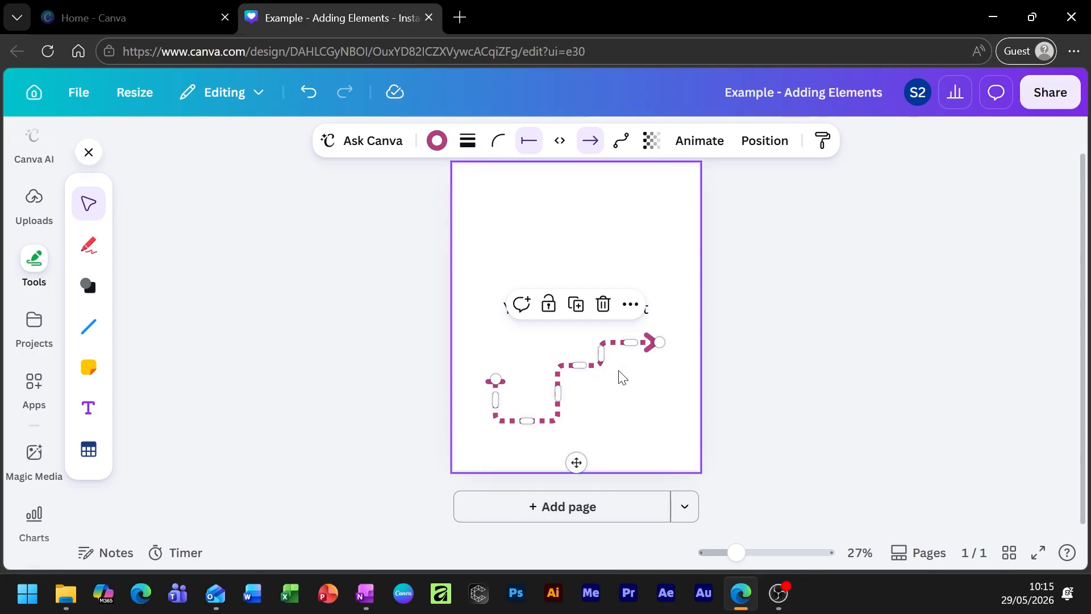
{"action": "key", "text": "Delete"}
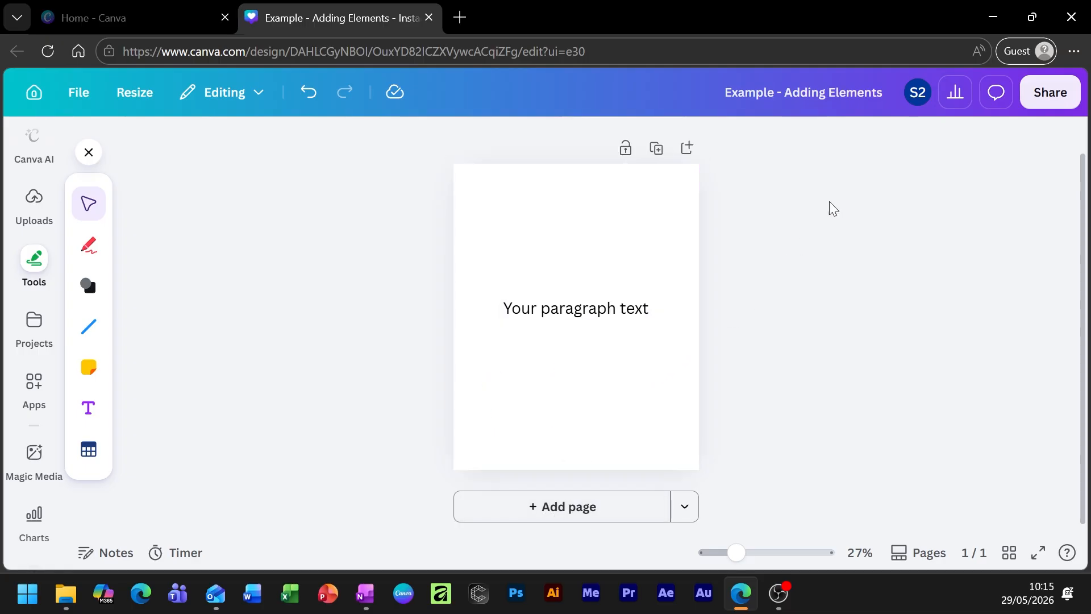
{"action": "left_click", "coordinate": [604, 309]}
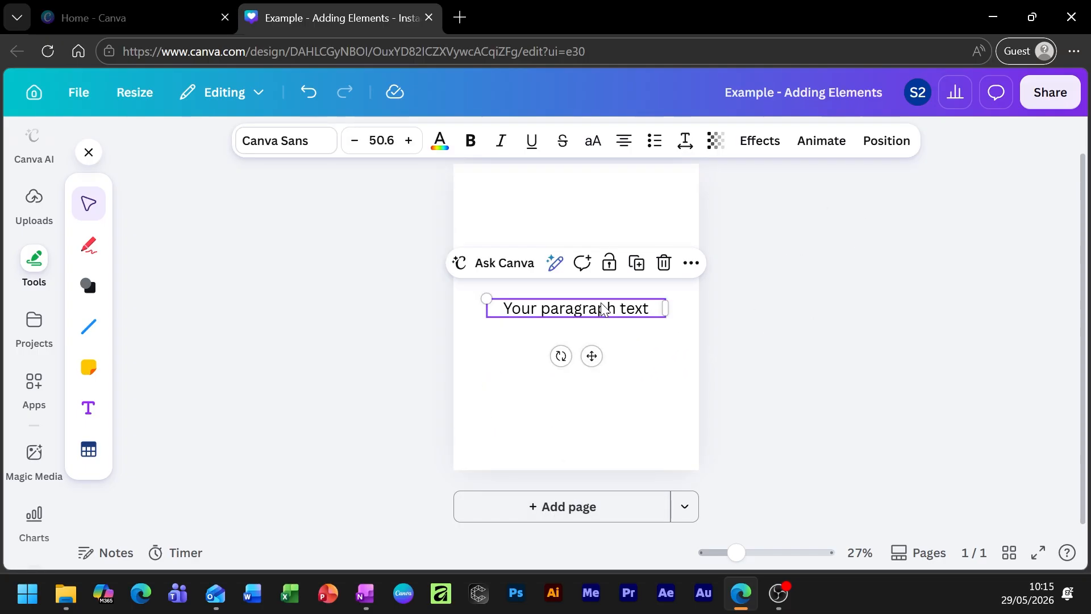
{"action": "key", "text": "Delete"}
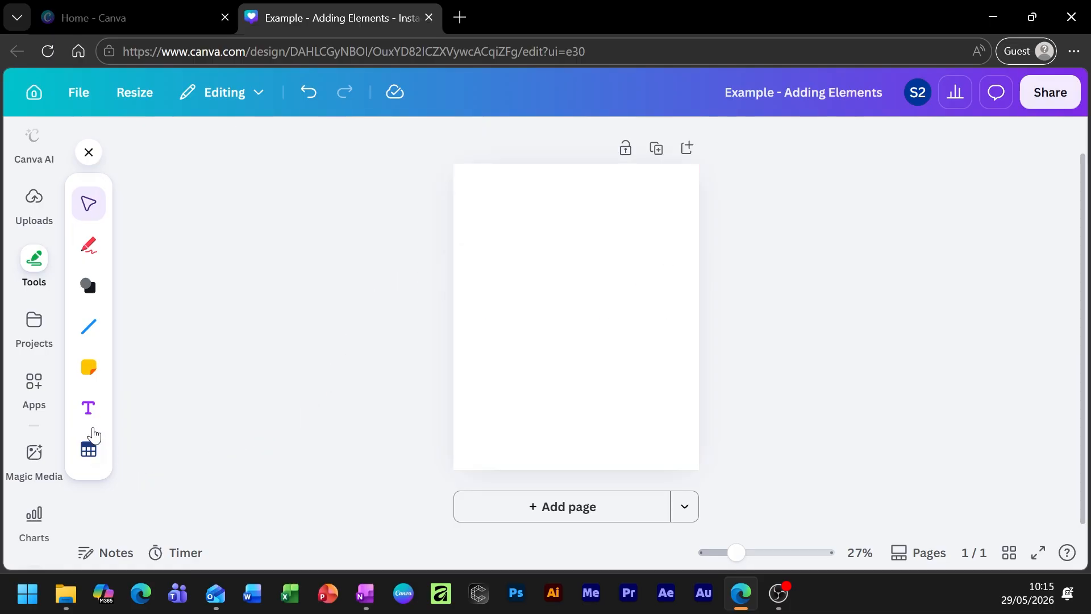
- Add the uploaded seaside selfie of the bearded man with a dog to the blank page
{"action": "scroll", "coordinate": [32, 296], "scroll_direction": "up", "scroll_amount": 2}
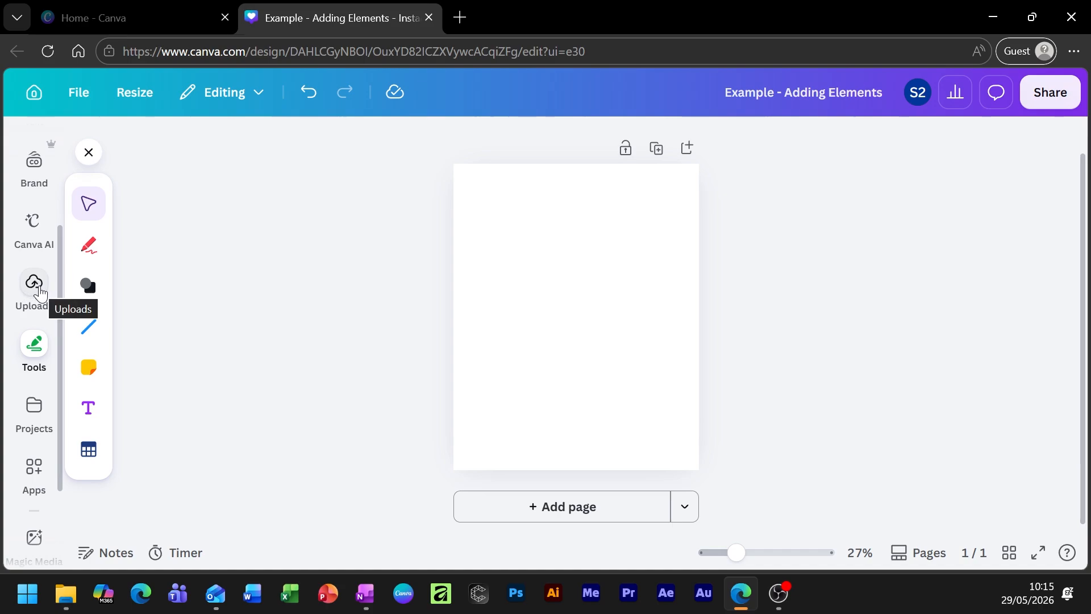
{"action": "left_click", "coordinate": [43, 293]}
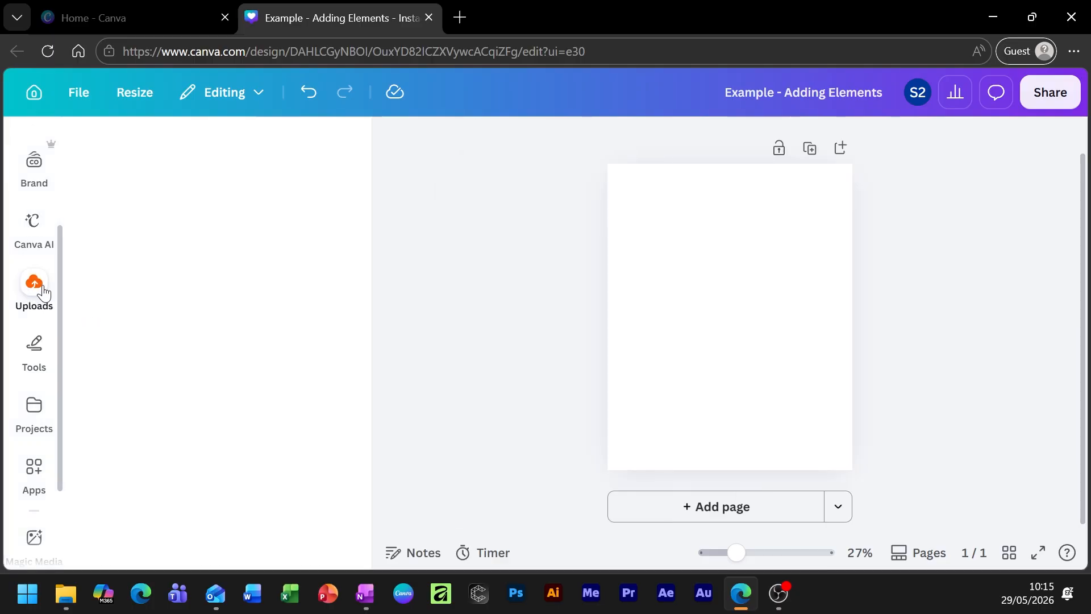
{"action": "scroll", "coordinate": [162, 425], "scroll_direction": "down", "scroll_amount": 3}
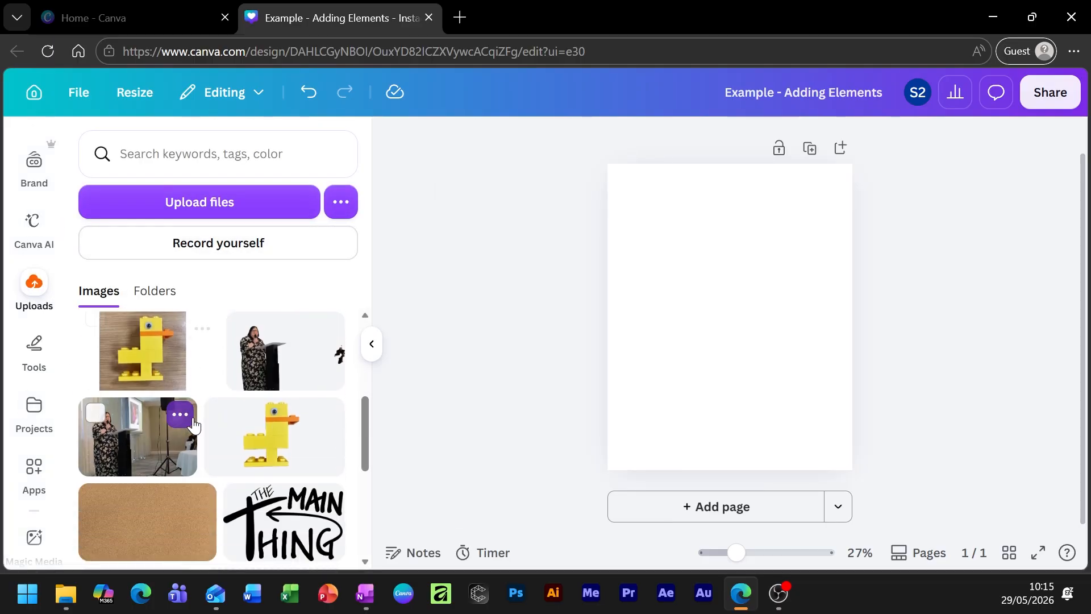
{"action": "scroll", "coordinate": [189, 421], "scroll_direction": "up", "scroll_amount": 2}
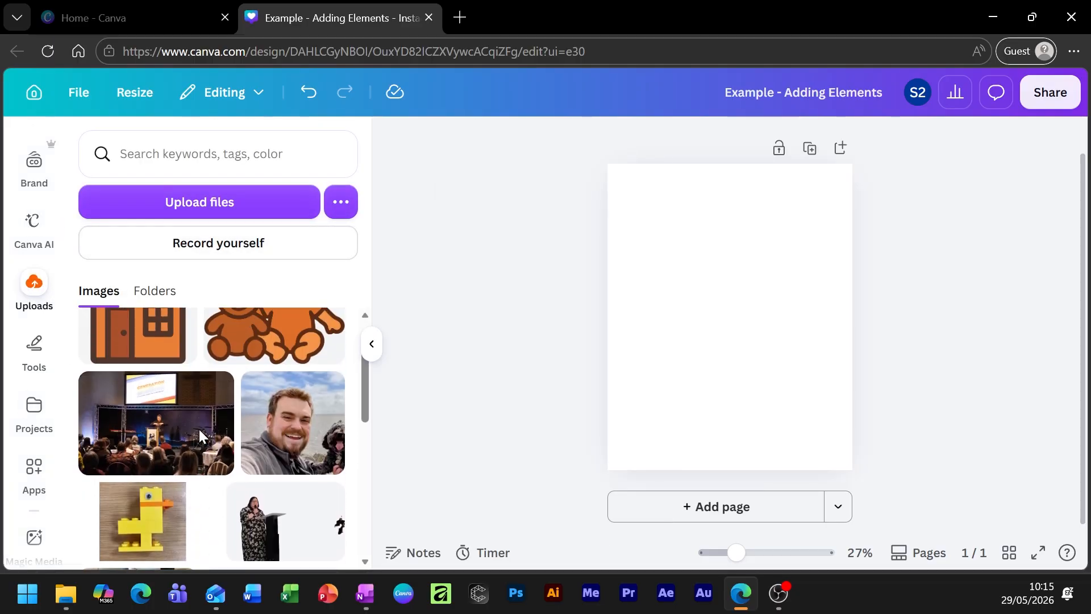
{"action": "left_click", "coordinate": [302, 431]}
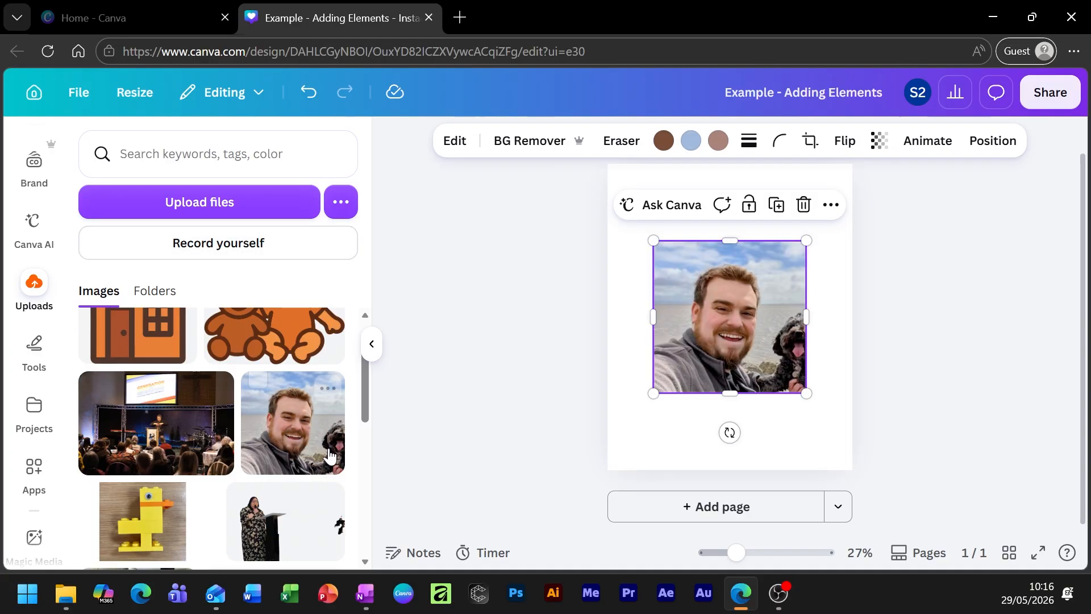
{"action": "mouse_move", "coordinate": [748, 316]}
{"action": "left_mouse_down"}
{"action": "mouse_move", "coordinate": [738, 335]}
{"action": "mouse_move", "coordinate": [748, 315]}
{"action": "left_mouse_up"}
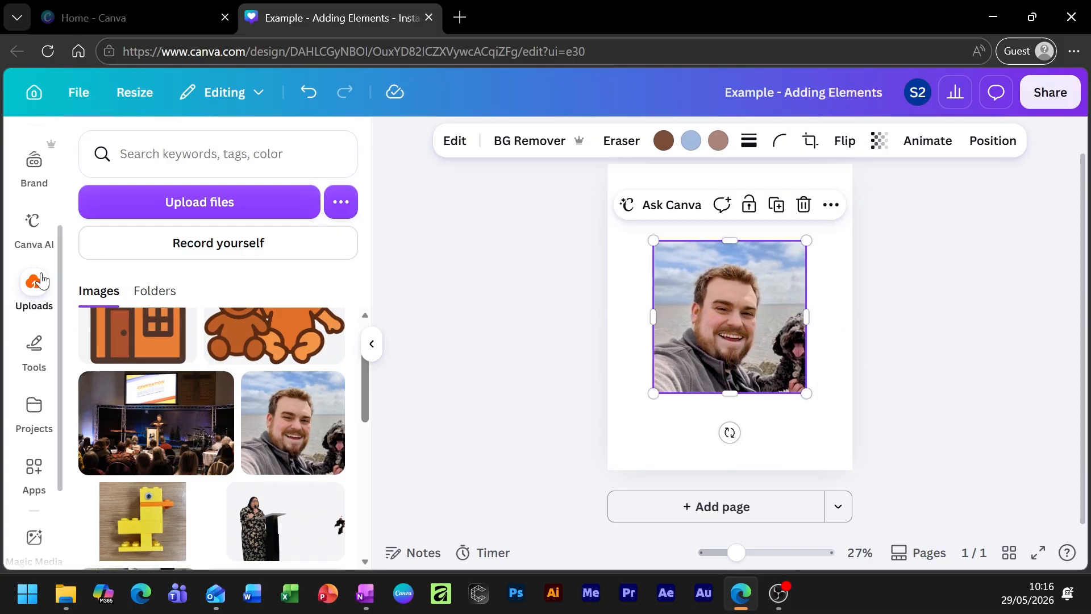
- View the file picker for uploading files, close it without choosing a file and deselect the photo
{"action": "left_click", "coordinate": [208, 209]}
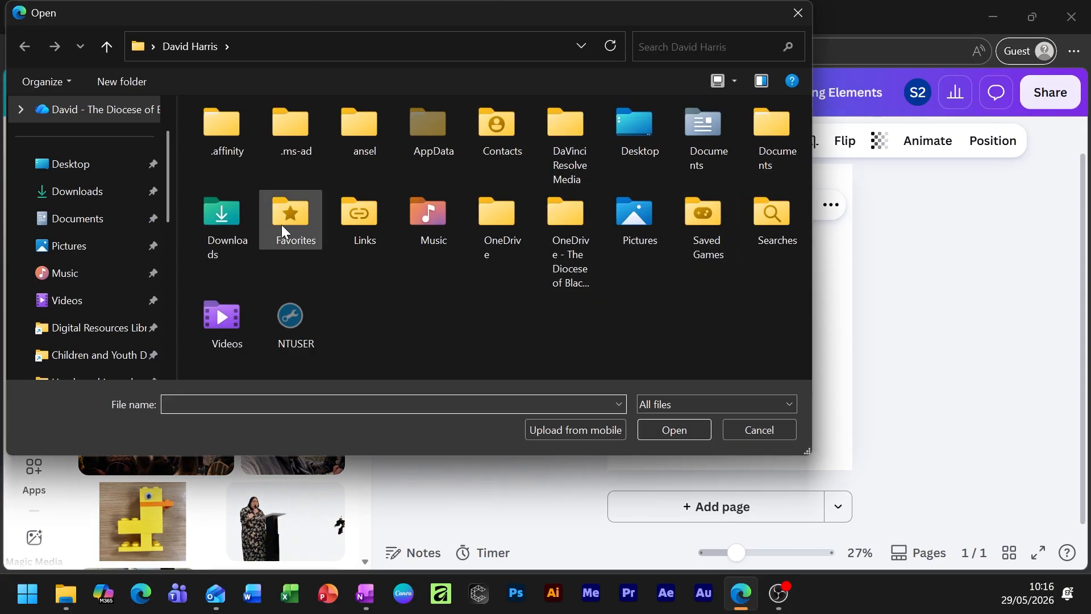
{"action": "left_click", "coordinate": [769, 430]}
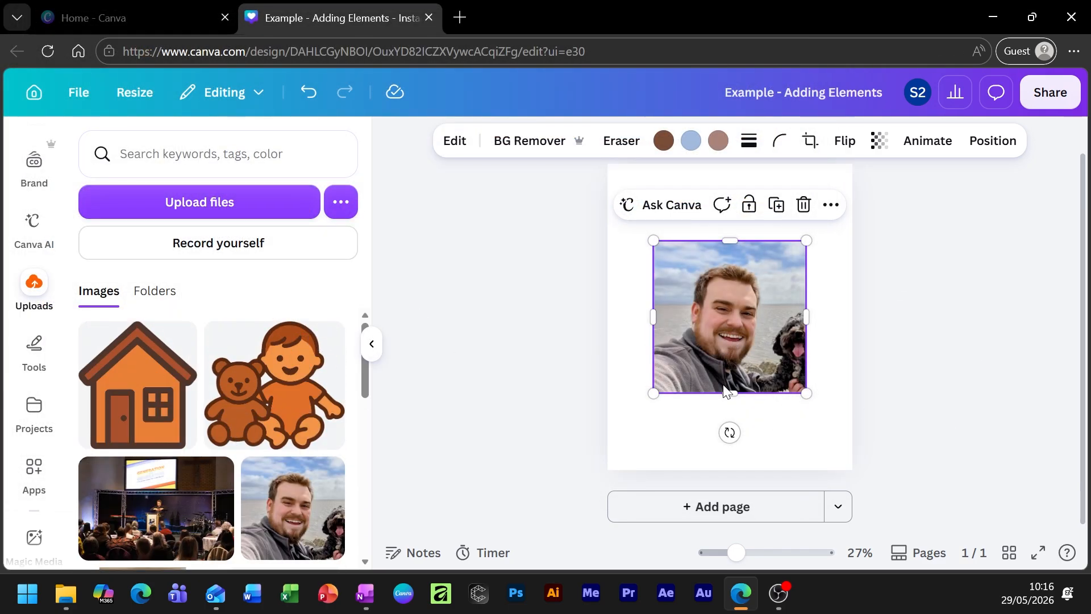
{"action": "left_click", "coordinate": [728, 446]}
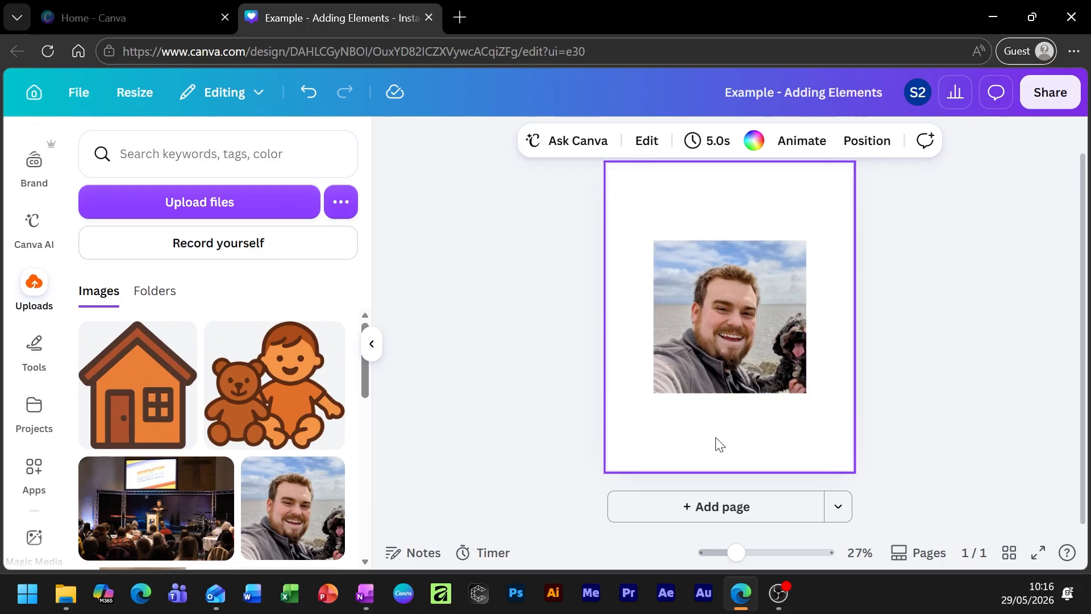
- Select the selfie photo, open the Videos collection in the elements library and examine its premium markers and video categories
{"action": "left_click", "coordinate": [726, 294]}
{"action": "mouse_move", "coordinate": [726, 294]}
{"action": "left_mouse_down"}
{"action": "mouse_move", "coordinate": [741, 301]}
{"action": "mouse_move", "coordinate": [731, 290]}
{"action": "left_mouse_up"}
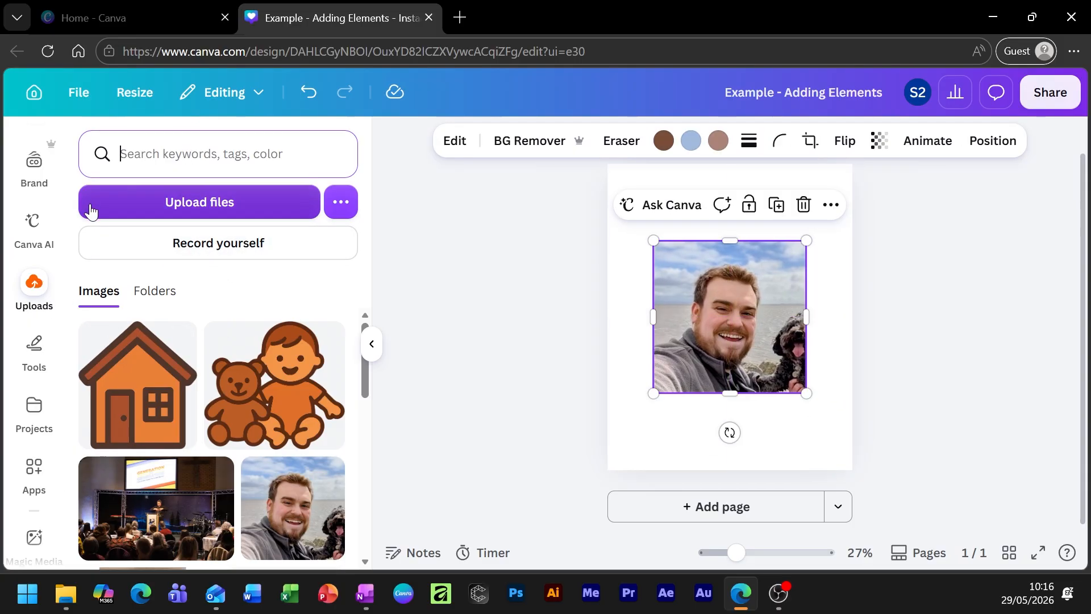
{"action": "scroll", "coordinate": [32, 271], "scroll_direction": "up", "scroll_amount": 2}
{"action": "scroll", "coordinate": [31, 272], "scroll_direction": "up", "scroll_amount": 2}
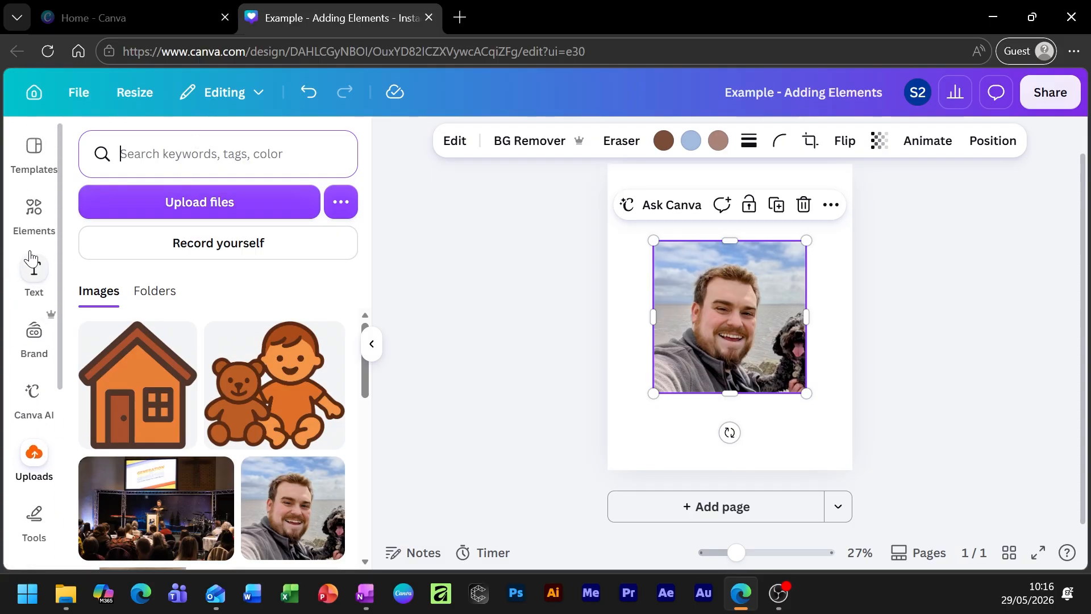
{"action": "left_click", "coordinate": [33, 215]}
{"action": "left_click", "coordinate": [140, 195]}
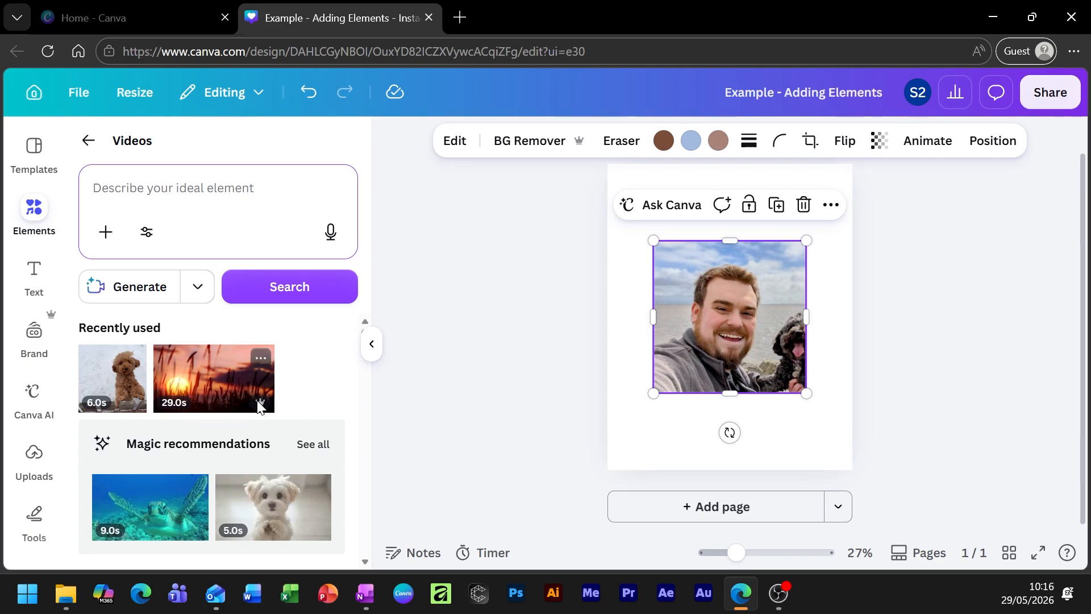
{"action": "mouse_move", "coordinate": [261, 411]}
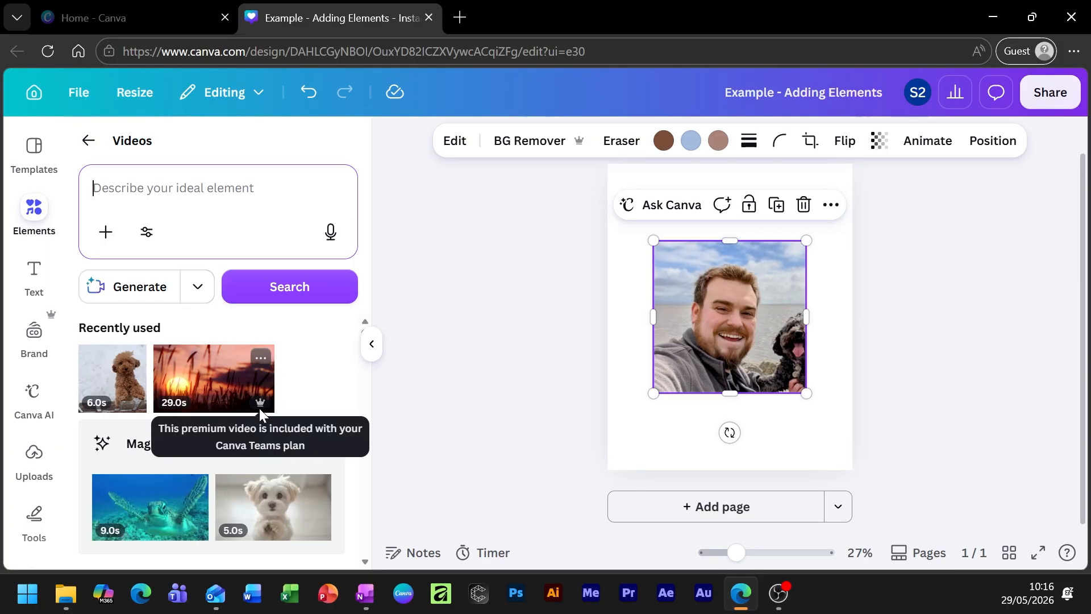
{"action": "scroll", "coordinate": [294, 454], "scroll_direction": "down", "scroll_amount": 5}
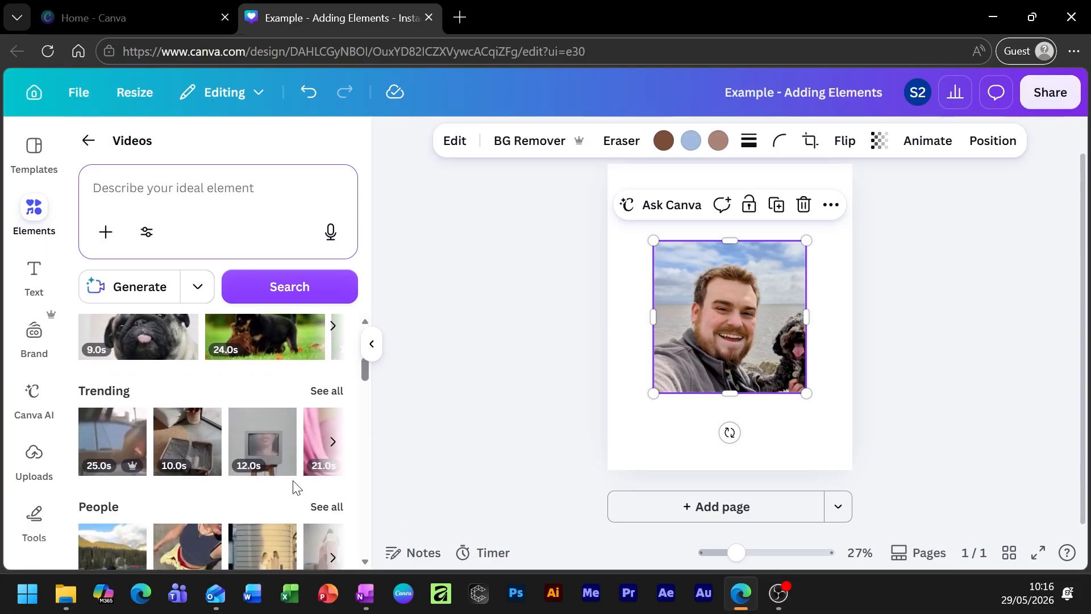
{"action": "scroll", "coordinate": [294, 488], "scroll_direction": "down", "scroll_amount": 2}
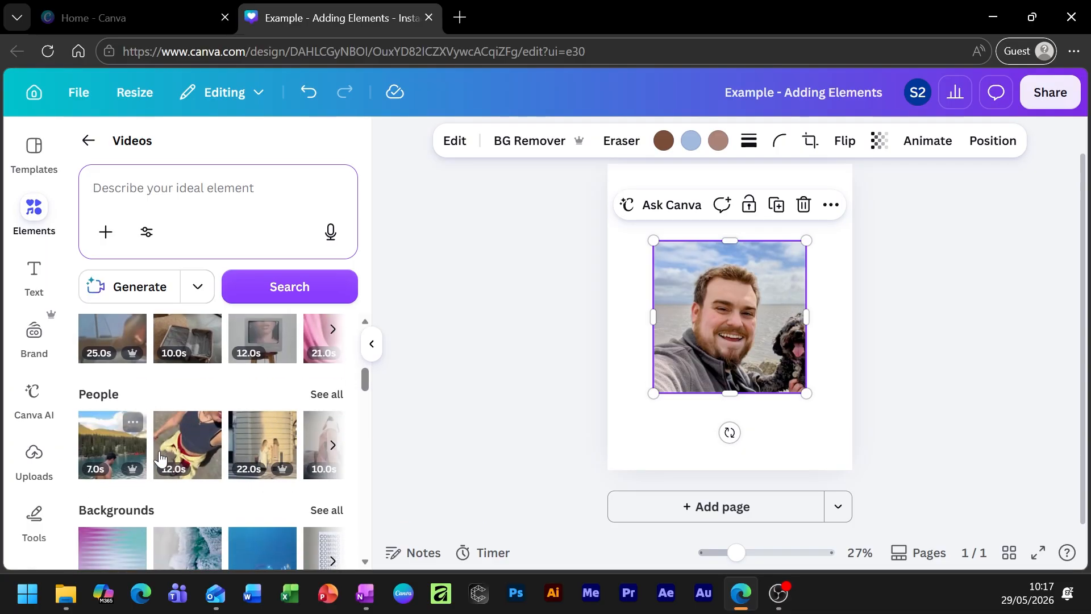
{"action": "scroll", "coordinate": [193, 480], "scroll_direction": "down", "scroll_amount": 3}
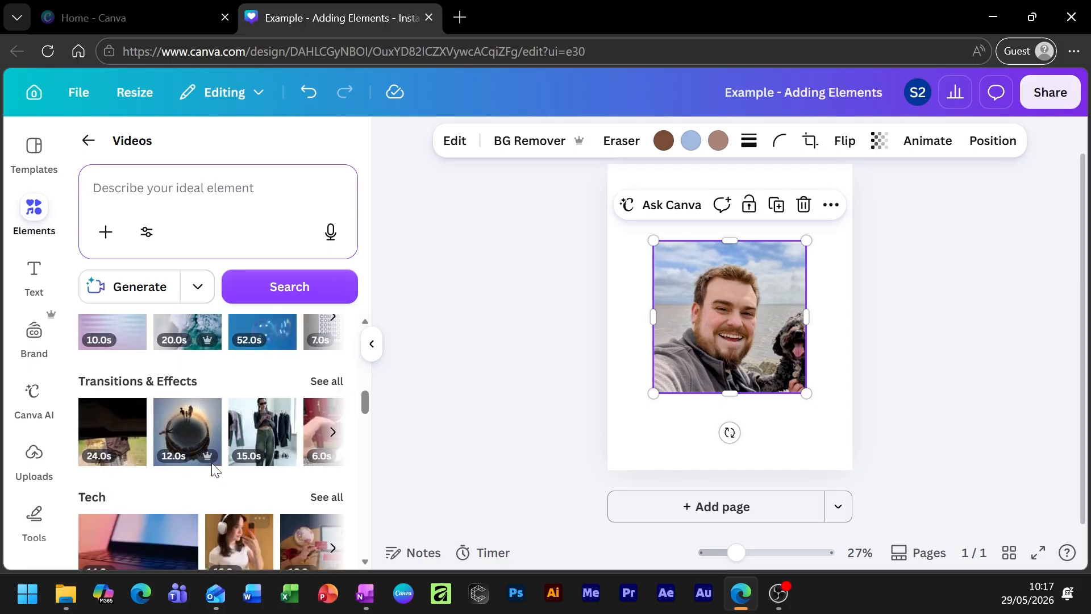
{"action": "scroll", "coordinate": [212, 469], "scroll_direction": "up", "scroll_amount": 10}
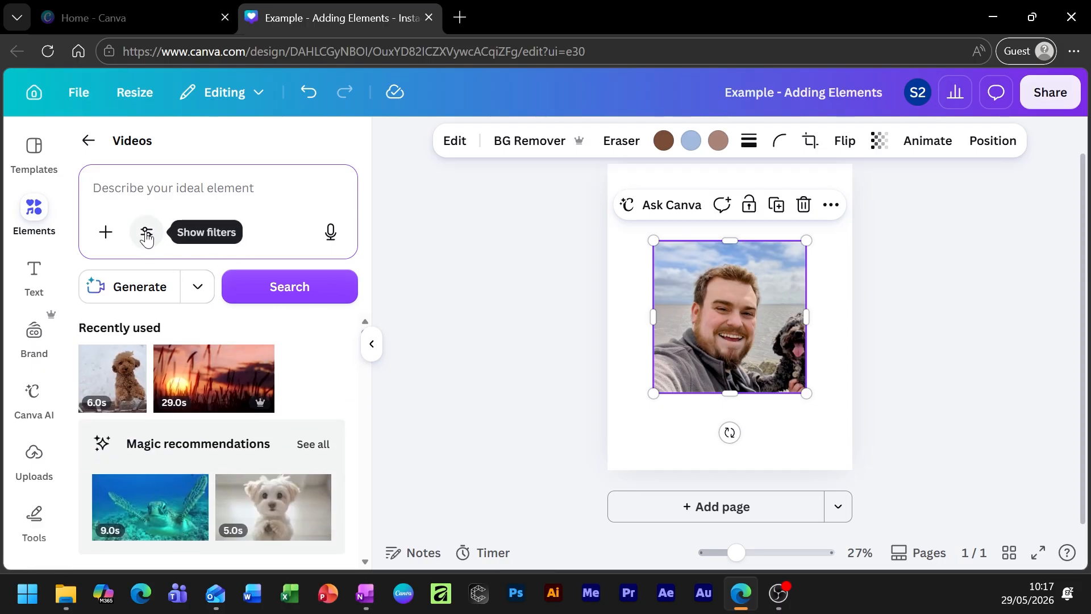
- Filter the video elements by price to show only Free ones and browse the filtered categories
{"action": "left_click", "coordinate": [146, 234]}
{"action": "scroll", "coordinate": [249, 411], "scroll_direction": "down", "scroll_amount": 2}
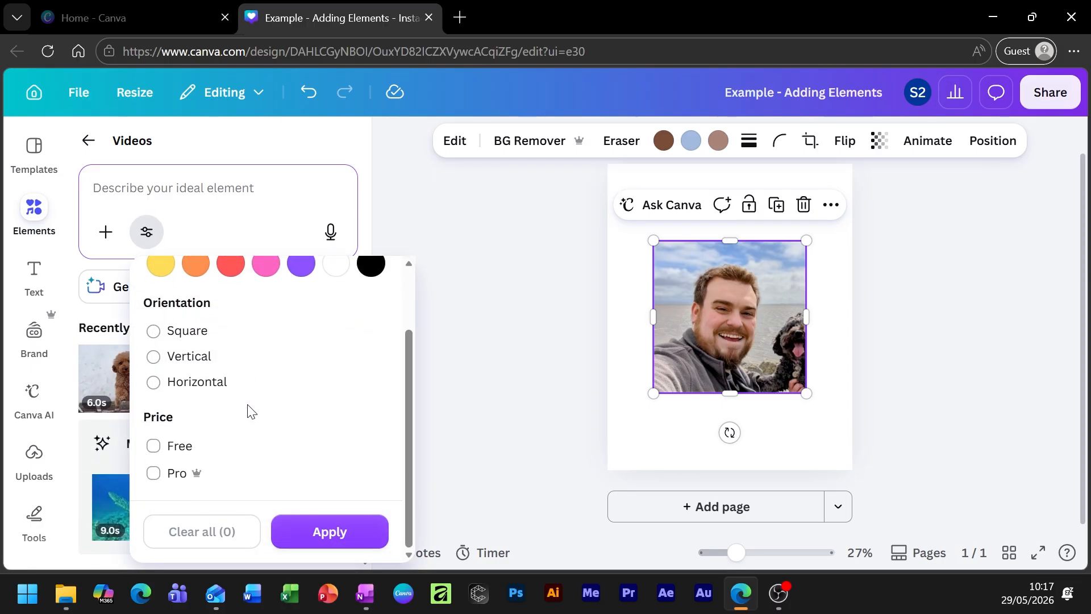
{"action": "left_click", "coordinate": [154, 447]}
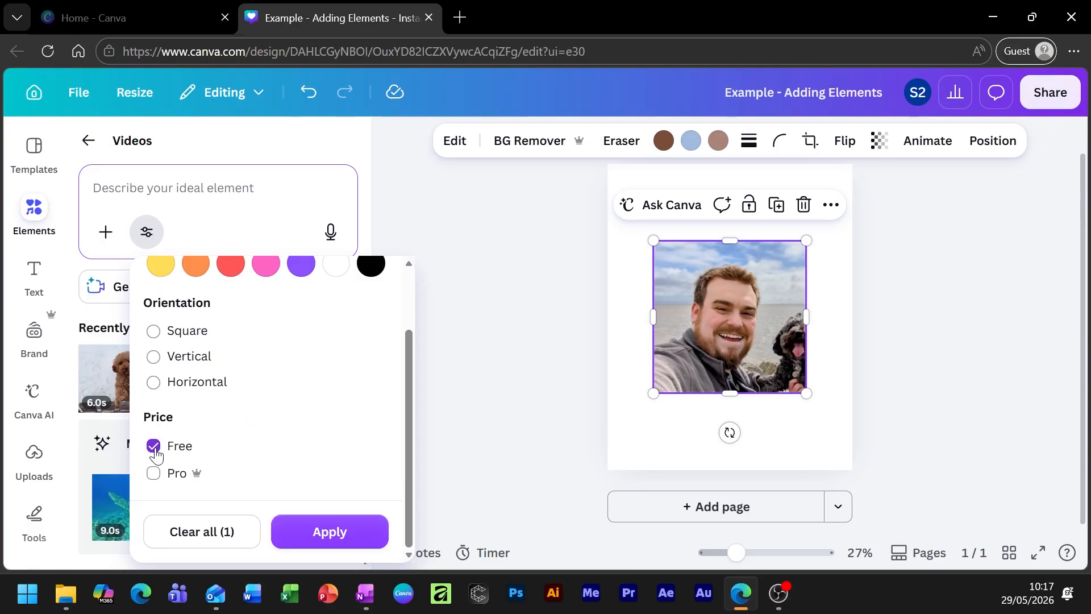
{"action": "left_click", "coordinate": [311, 537]}
{"action": "scroll", "coordinate": [152, 382], "scroll_direction": "down", "scroll_amount": 15}
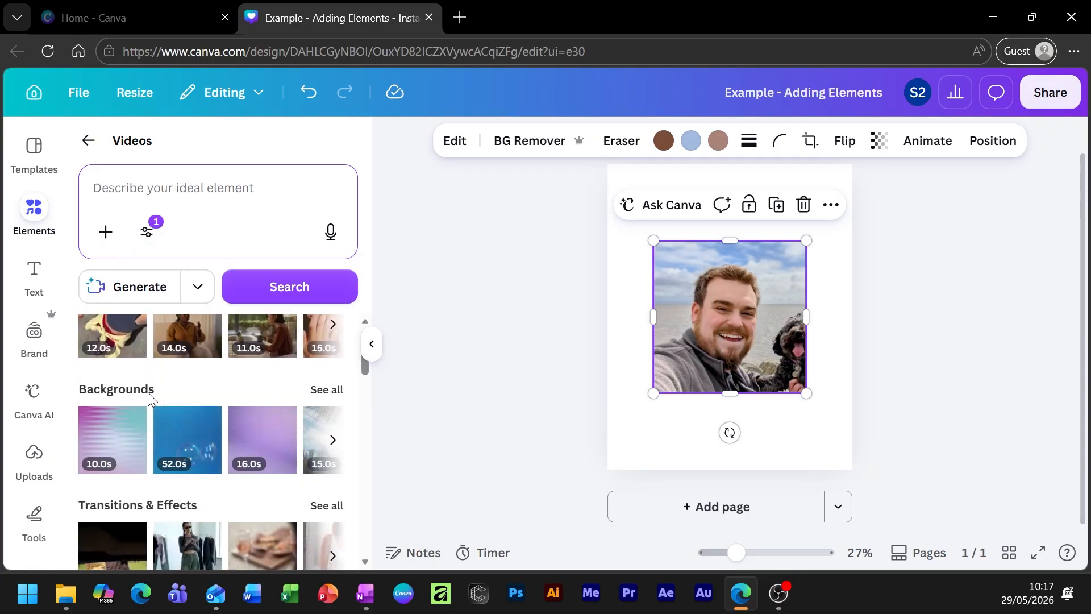
{"action": "scroll", "coordinate": [179, 482], "scroll_direction": "up", "scroll_amount": 15}
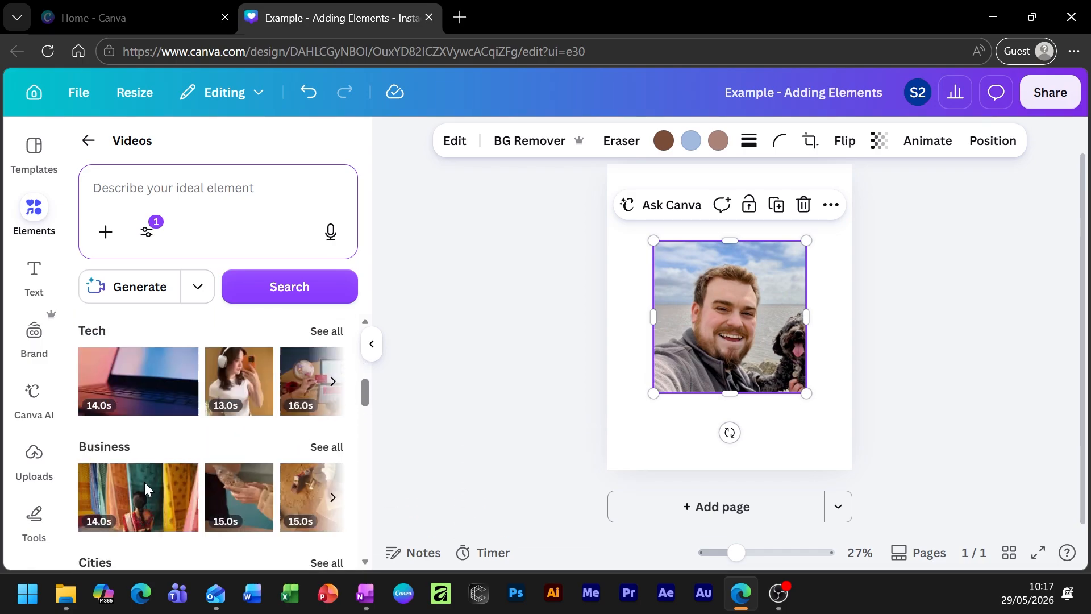